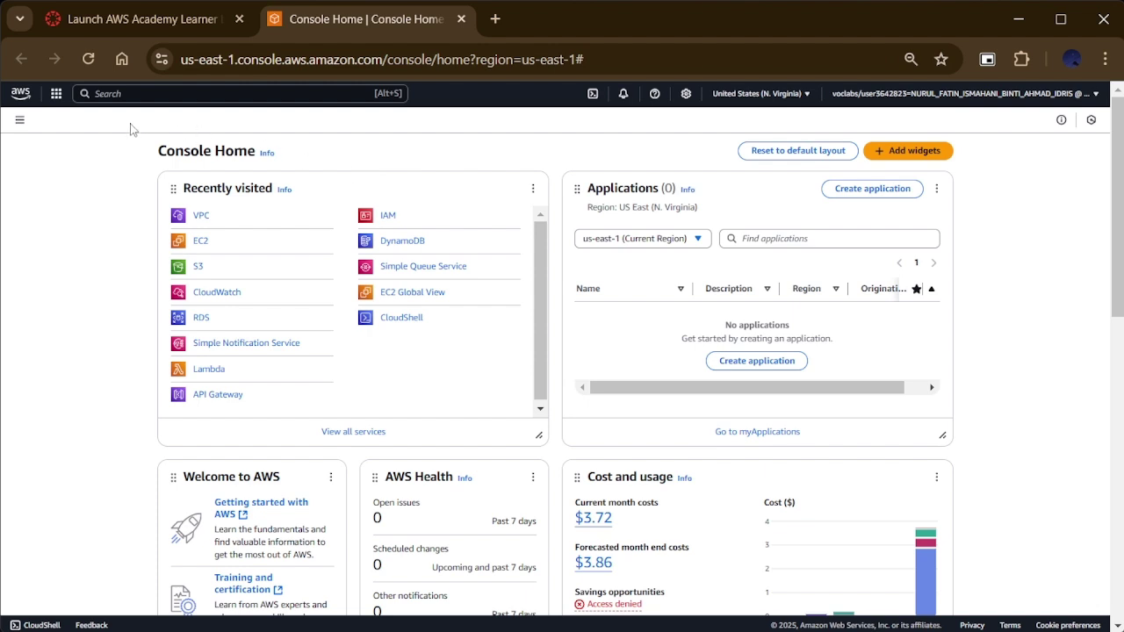
Step: Open the VPC console and check the region list, staying in us-east-1
left_click(201, 217)
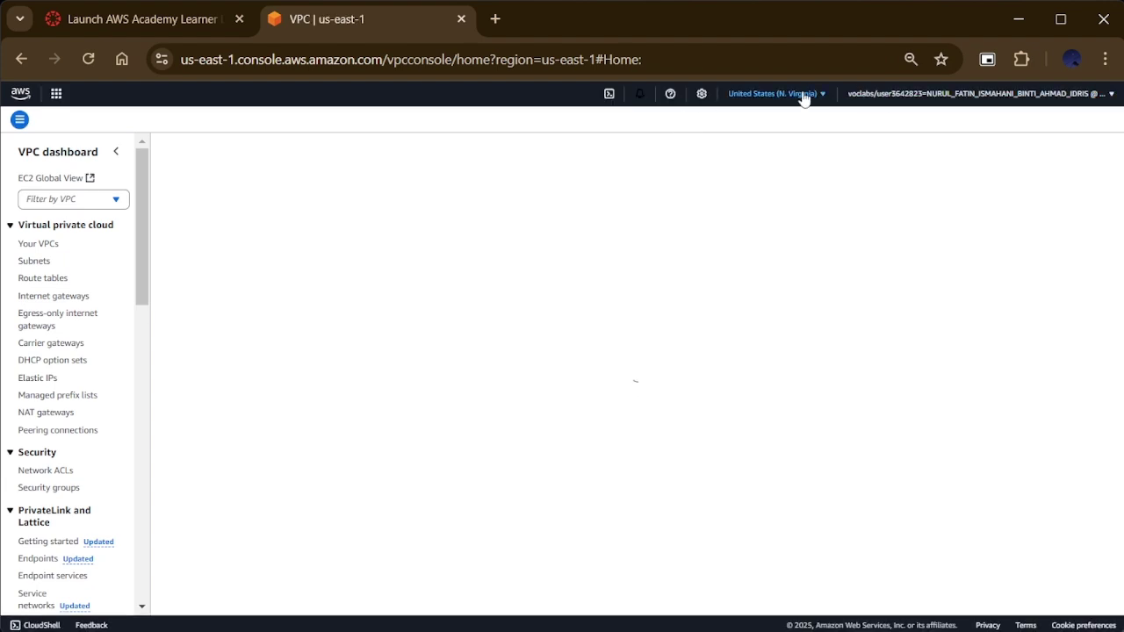
left_click(802, 94)
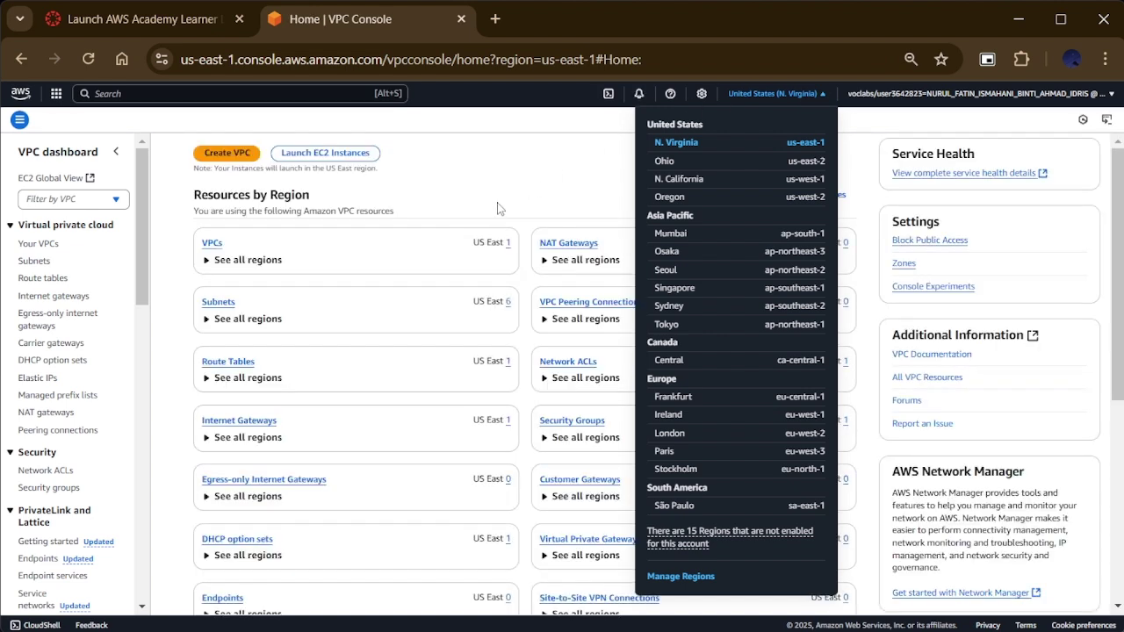
left_click(497, 208)
Step: Create a VPC-only network named MyResource with IPv4 CIDR 10.0.0.0/16
left_click(225, 156)
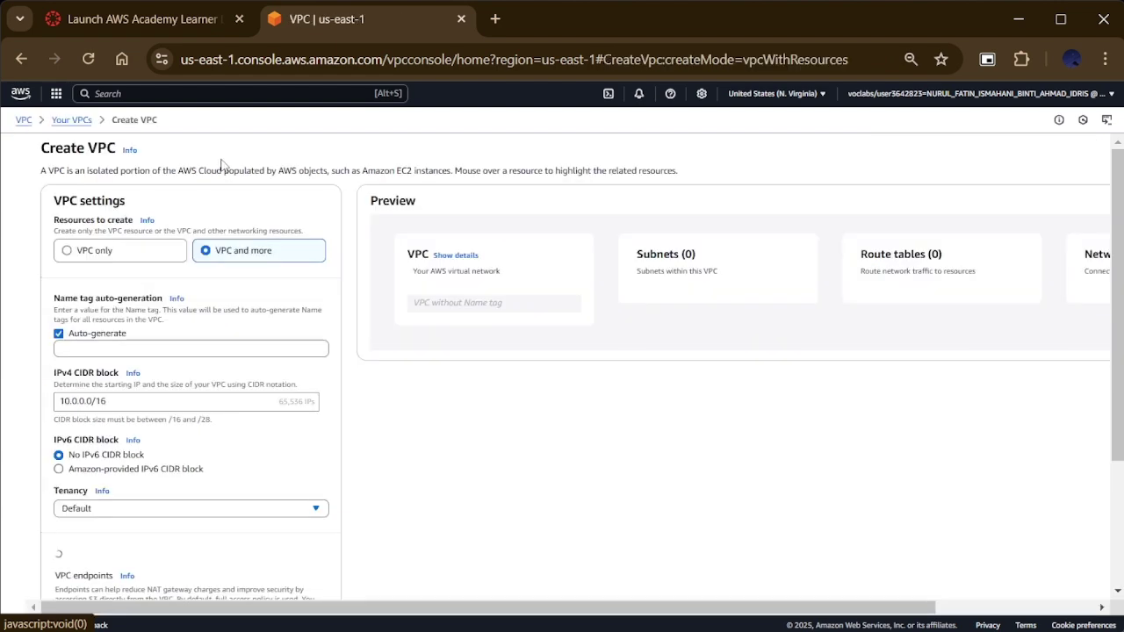
left_click(148, 251)
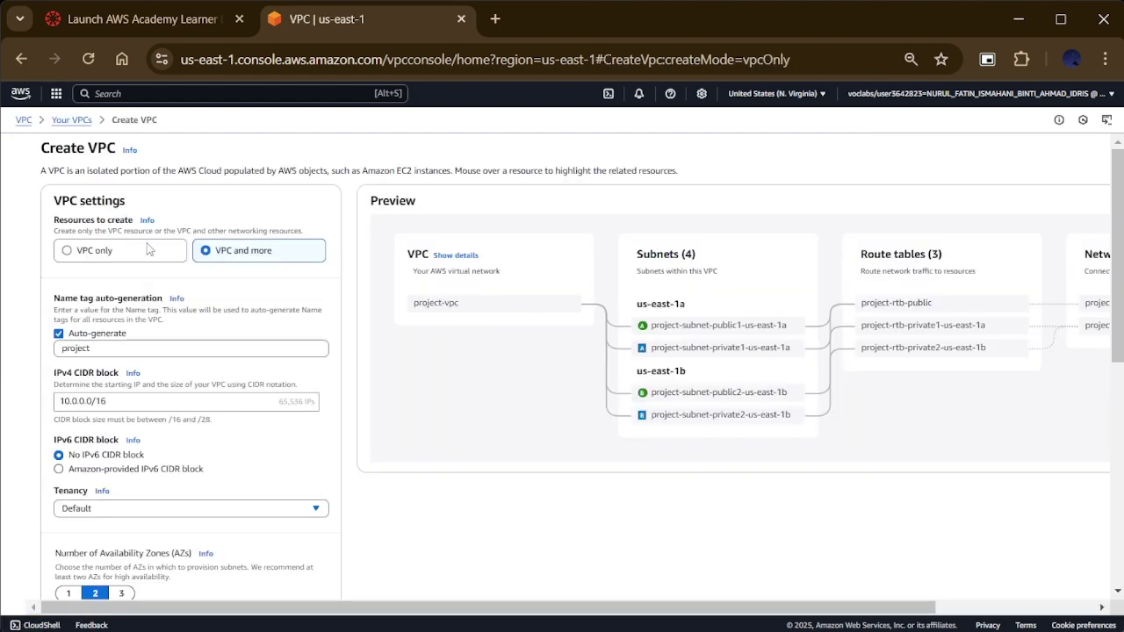
left_click(190, 311)
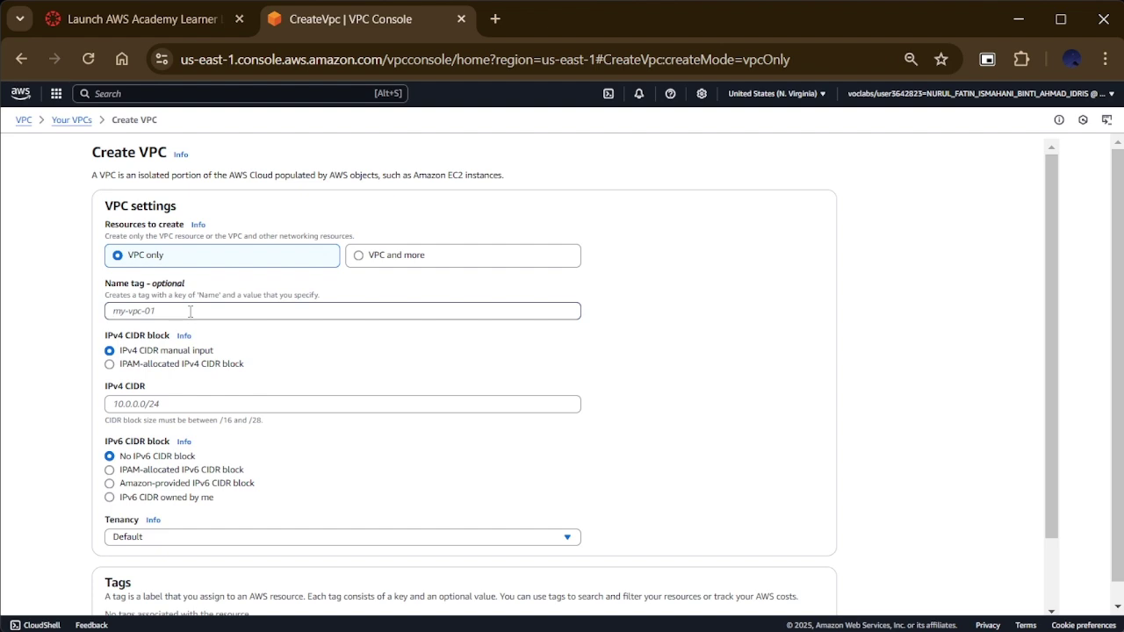
type("My")
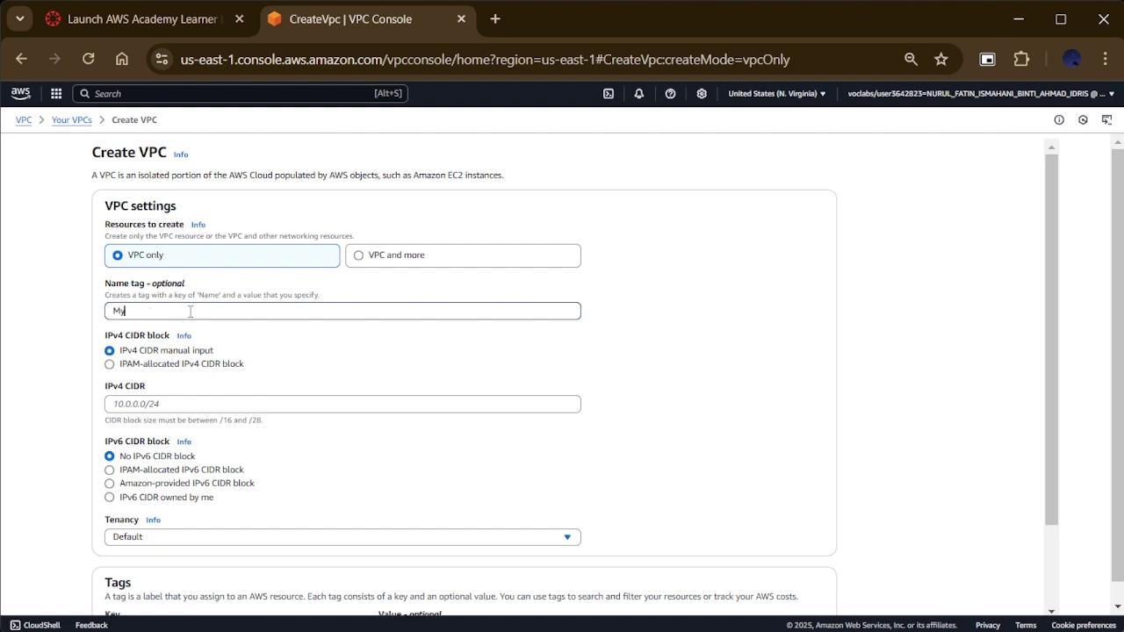
type("Resource")
left_click(190, 406)
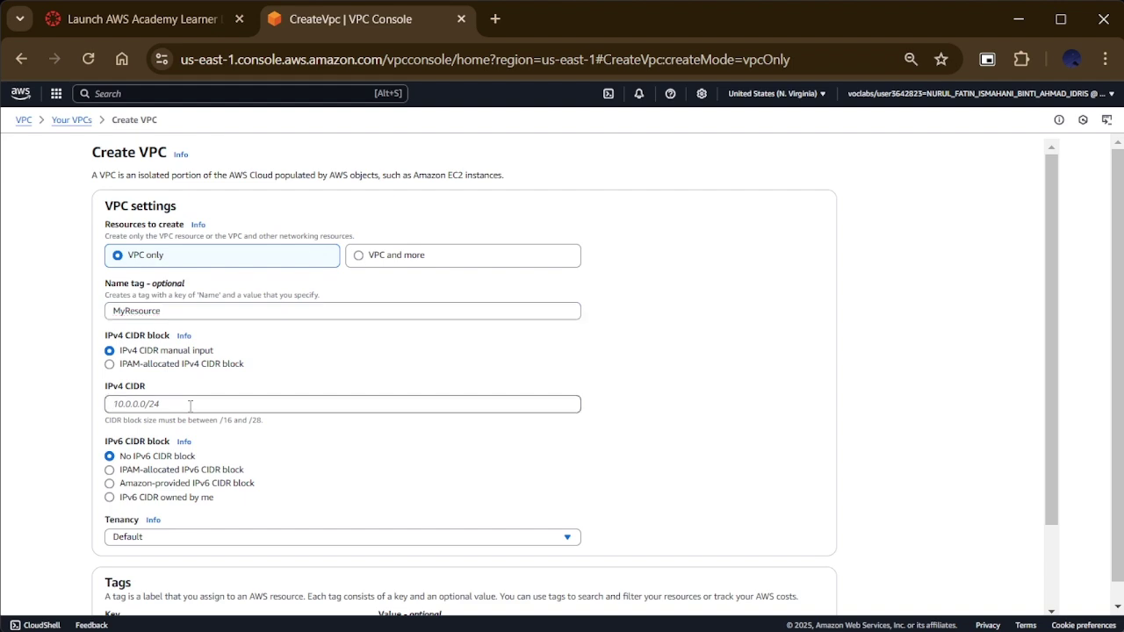
type("10.0.0.0/16")
scroll(190, 406, "down", 2)
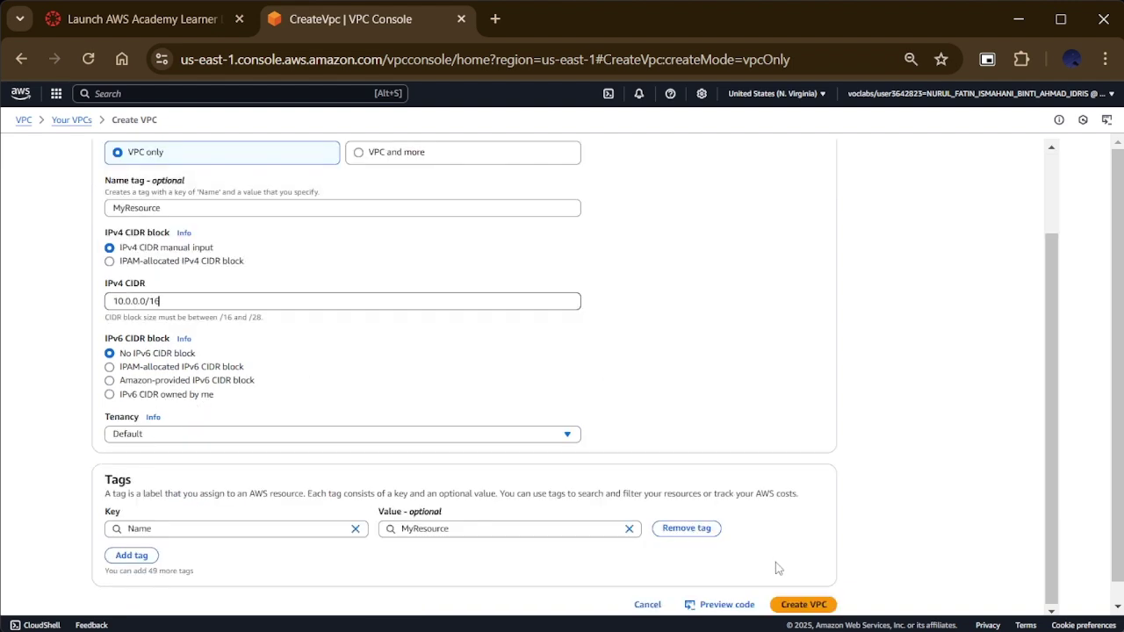
left_click(799, 603)
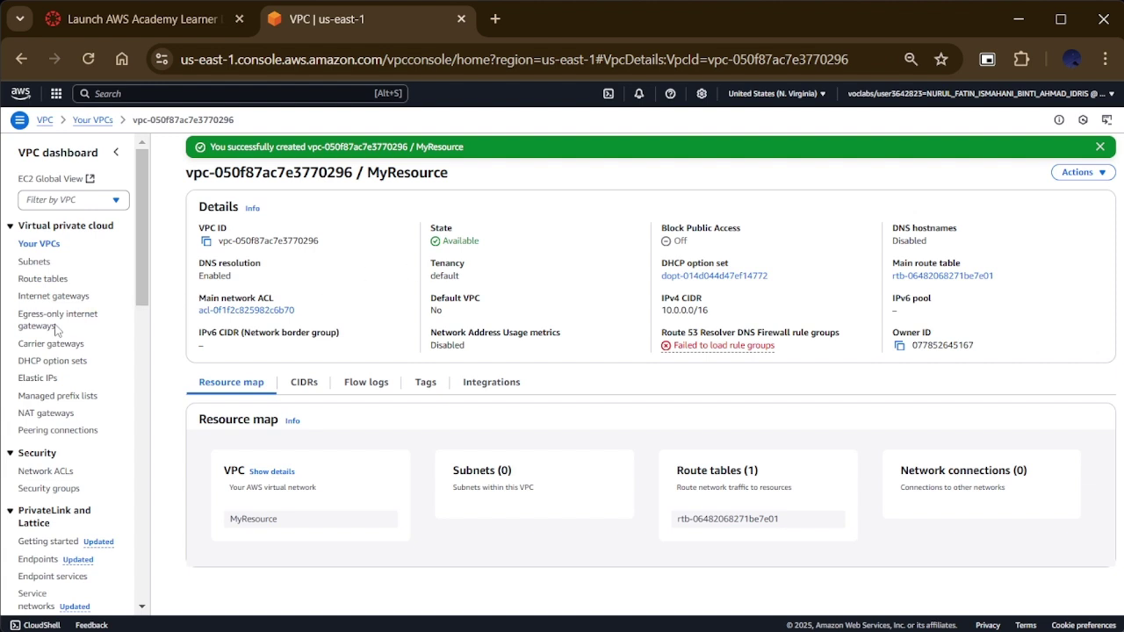
Step: Start a new subnet named MyPublicSubnet in the MyResource VPC, zone us-east-1a
left_click(44, 266)
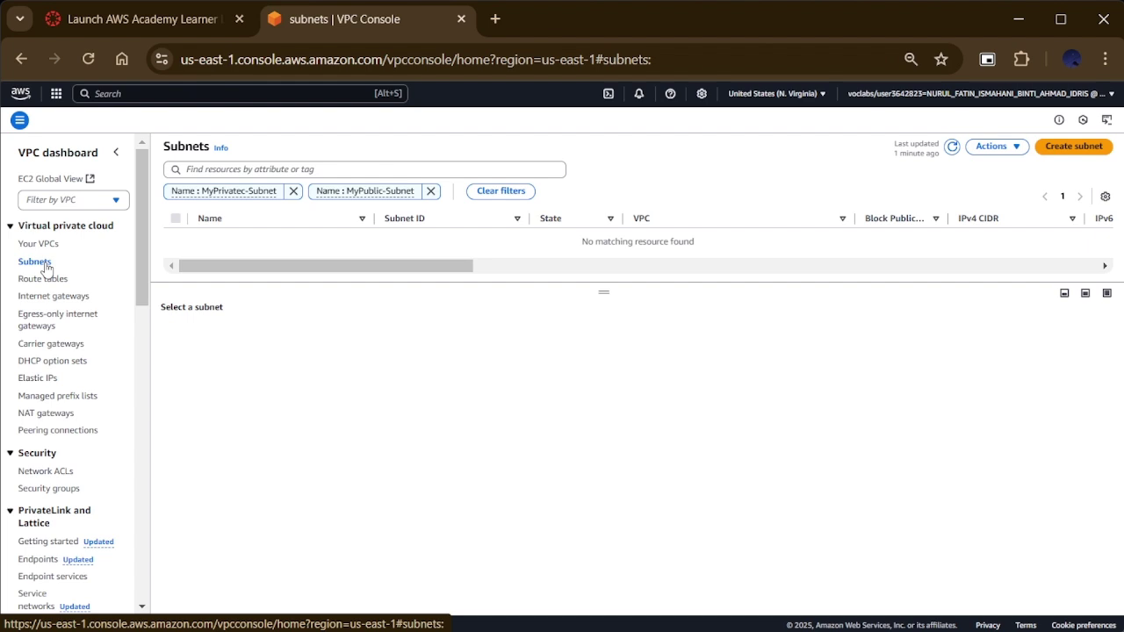
left_click(1041, 155)
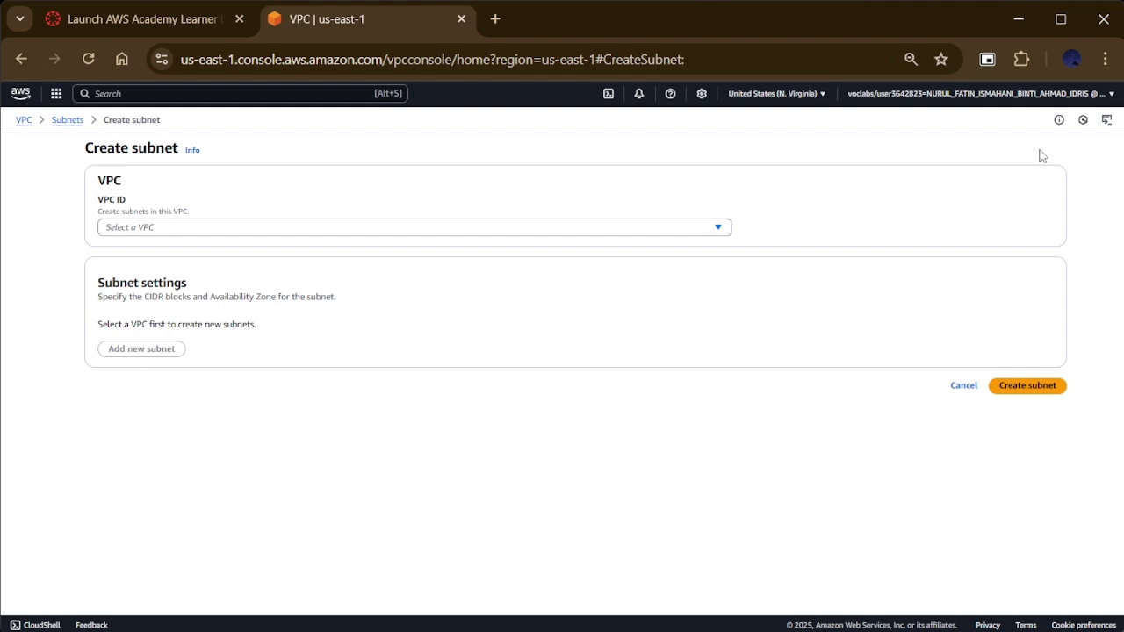
left_click(661, 230)
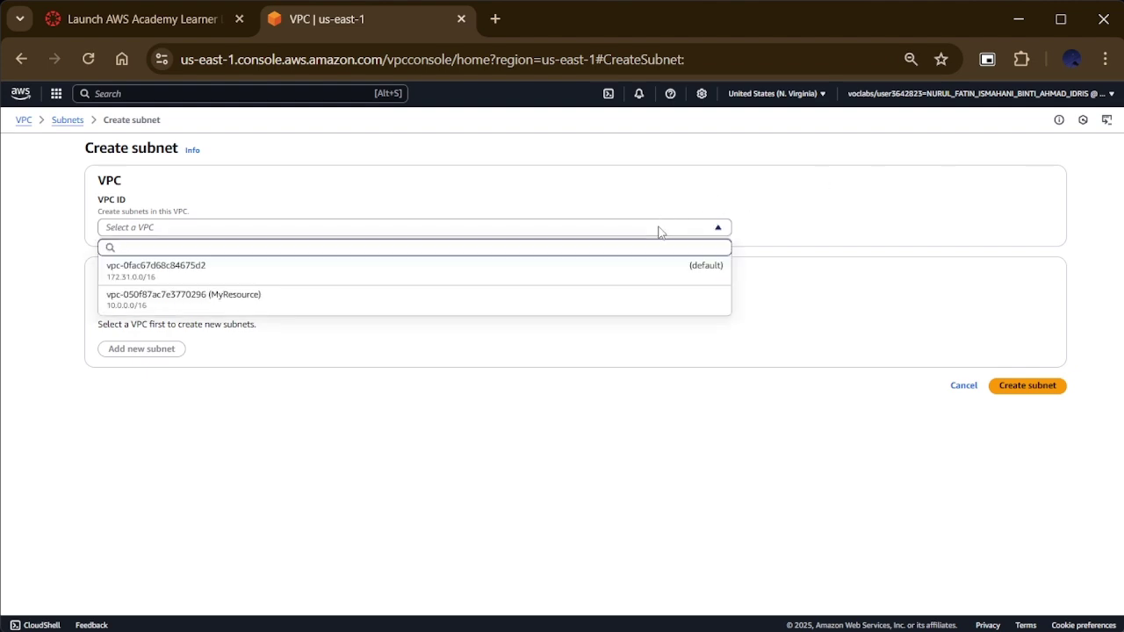
left_click(624, 298)
scroll(407, 396, "down", 1)
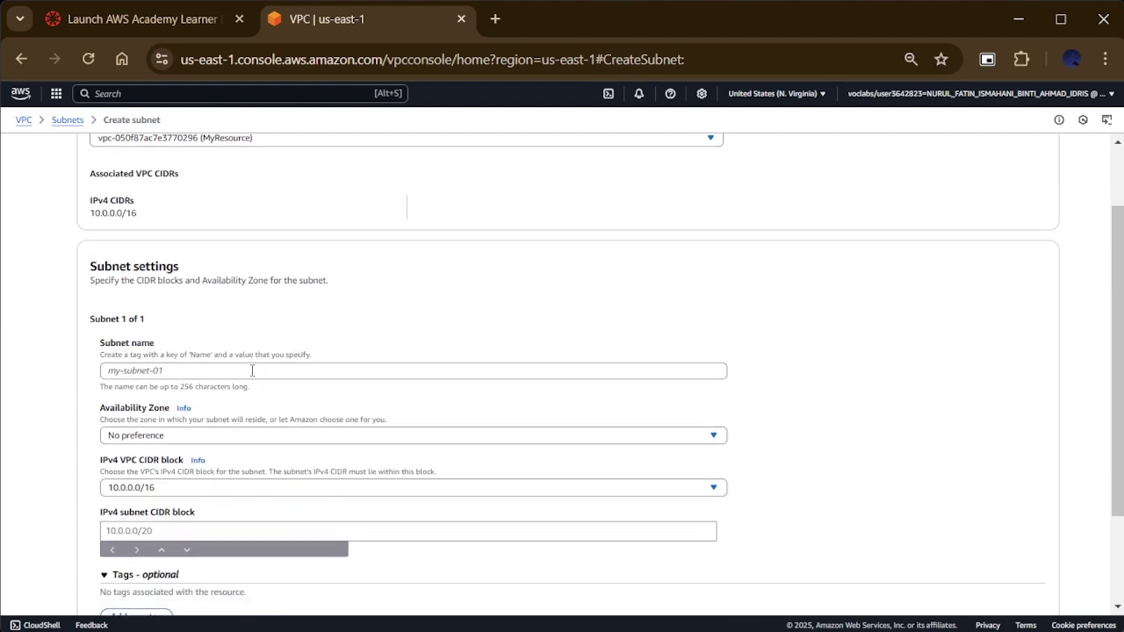
left_click(252, 370)
type("M")
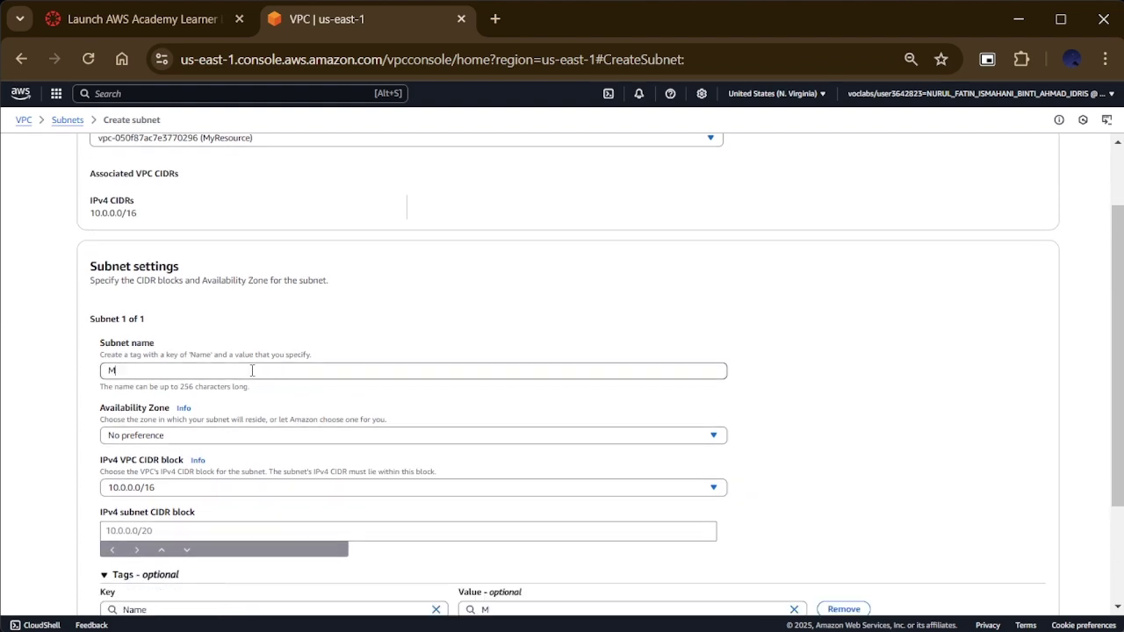
type("yPublicSubnet")
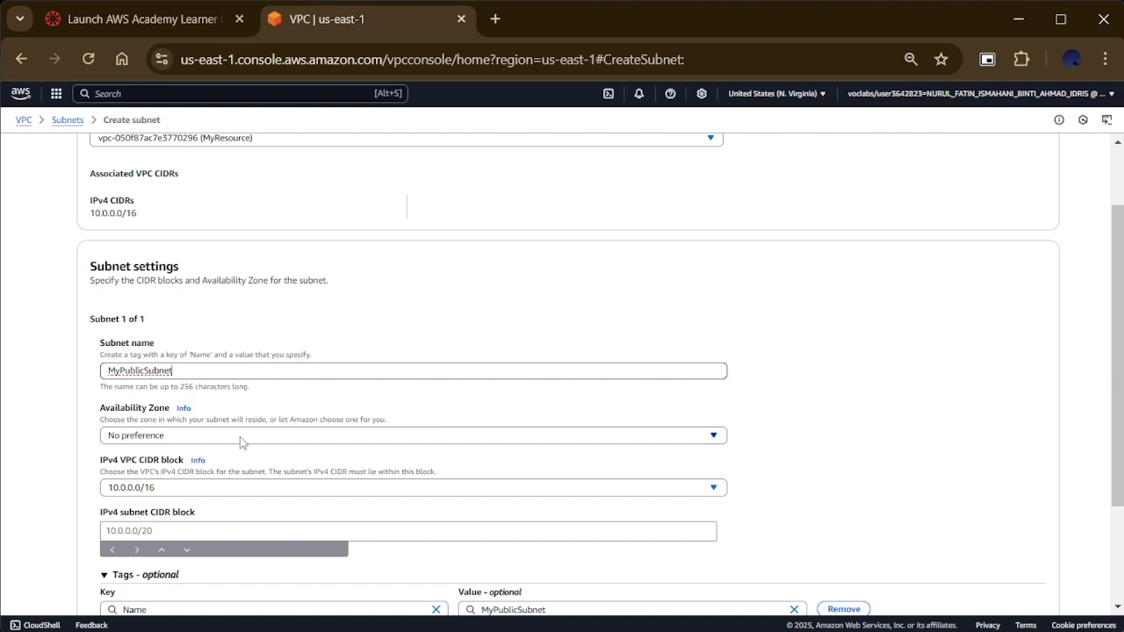
left_click(334, 439)
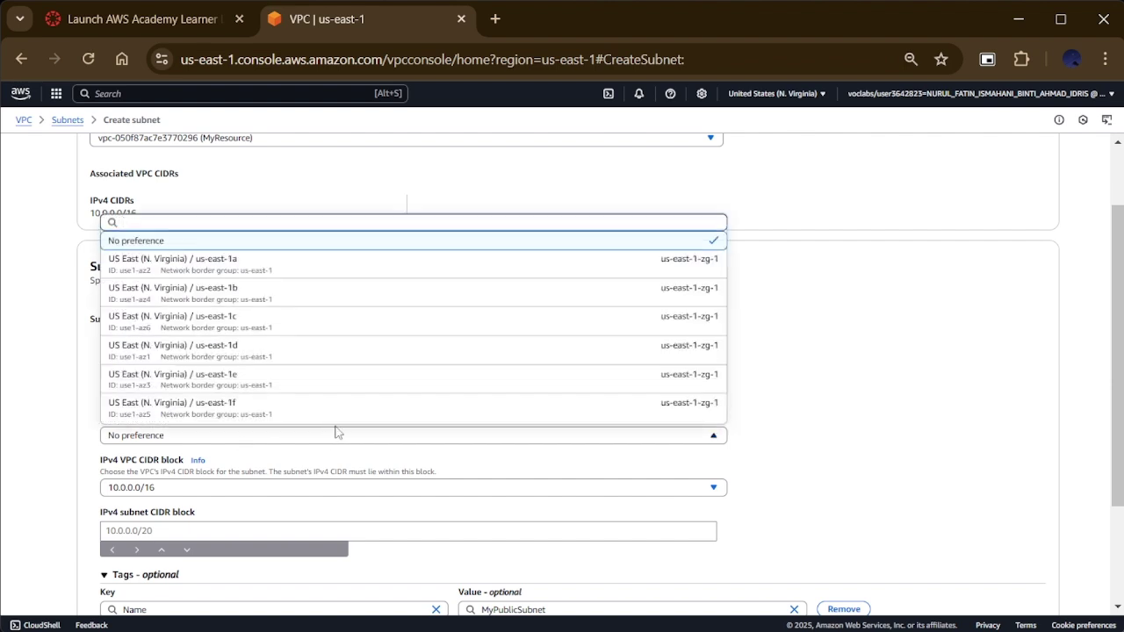
left_click(353, 275)
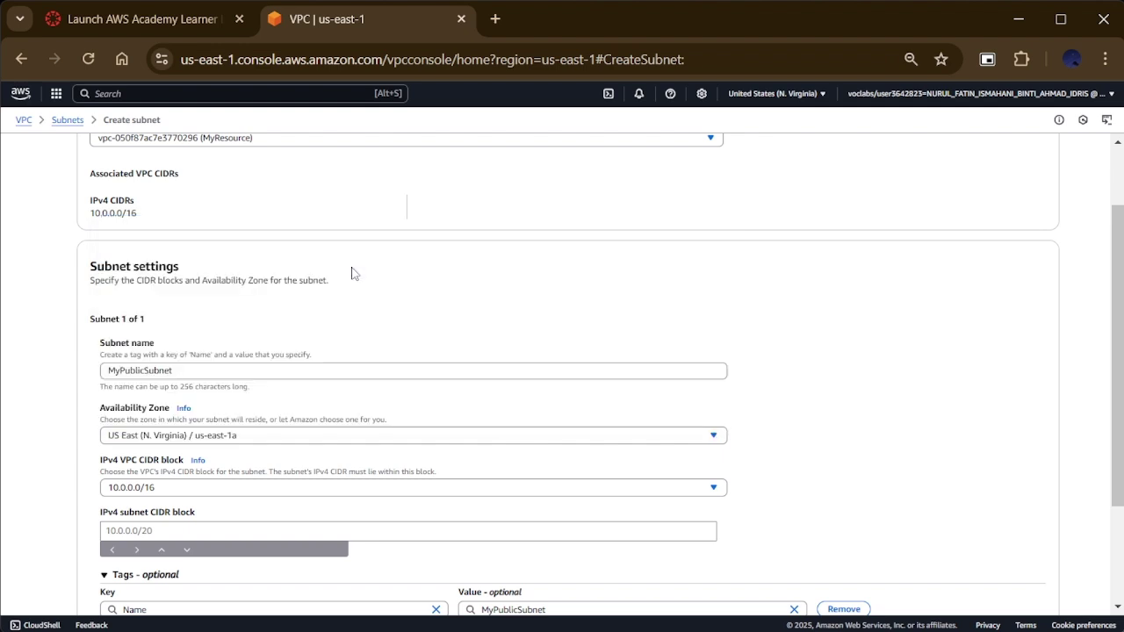
Step: Give MyPublicSubnet the 10.0.5.0/24 CIDR block and add a second subnet entry
left_click(269, 531)
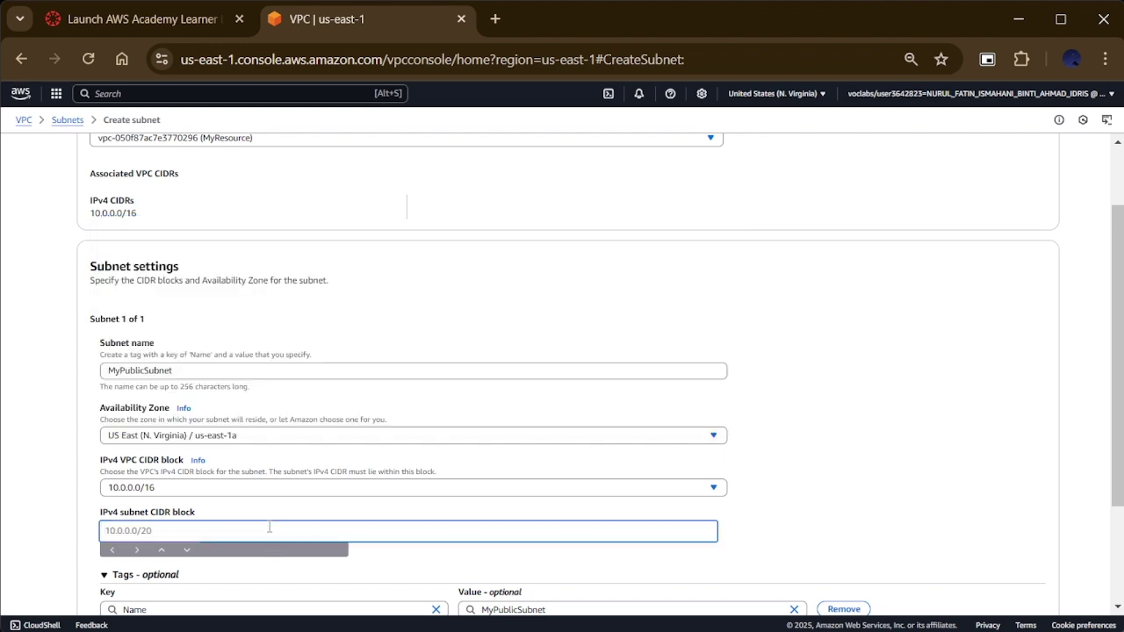
type("10.0.5.0/24")
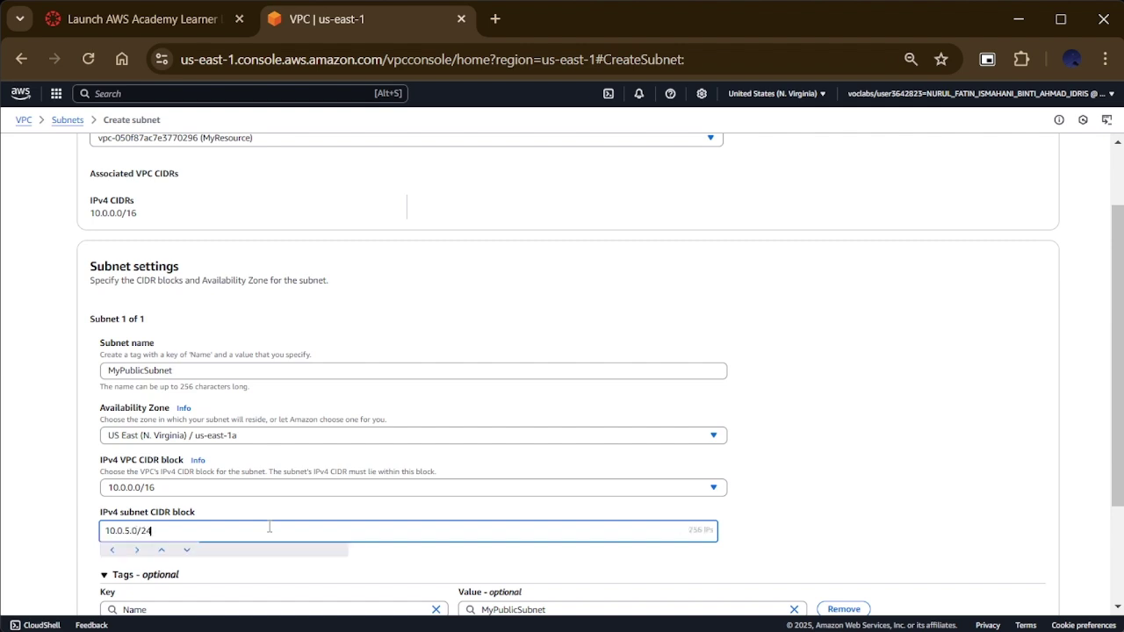
scroll(270, 528, "down", 2)
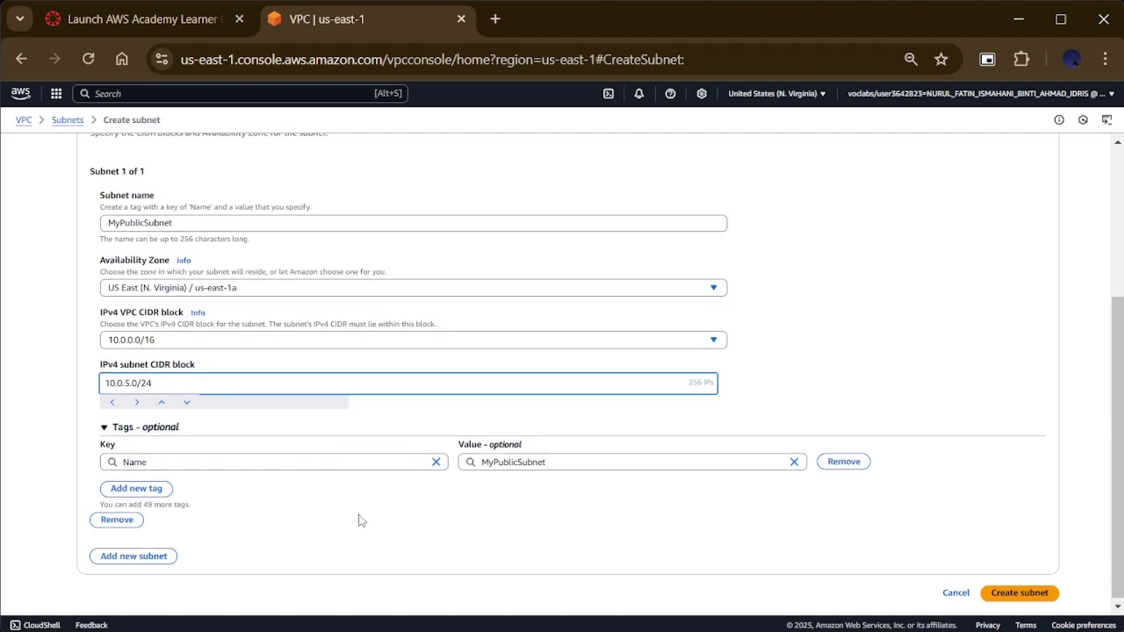
scroll(348, 143, "up", 3)
scroll(349, 143, "down", 3)
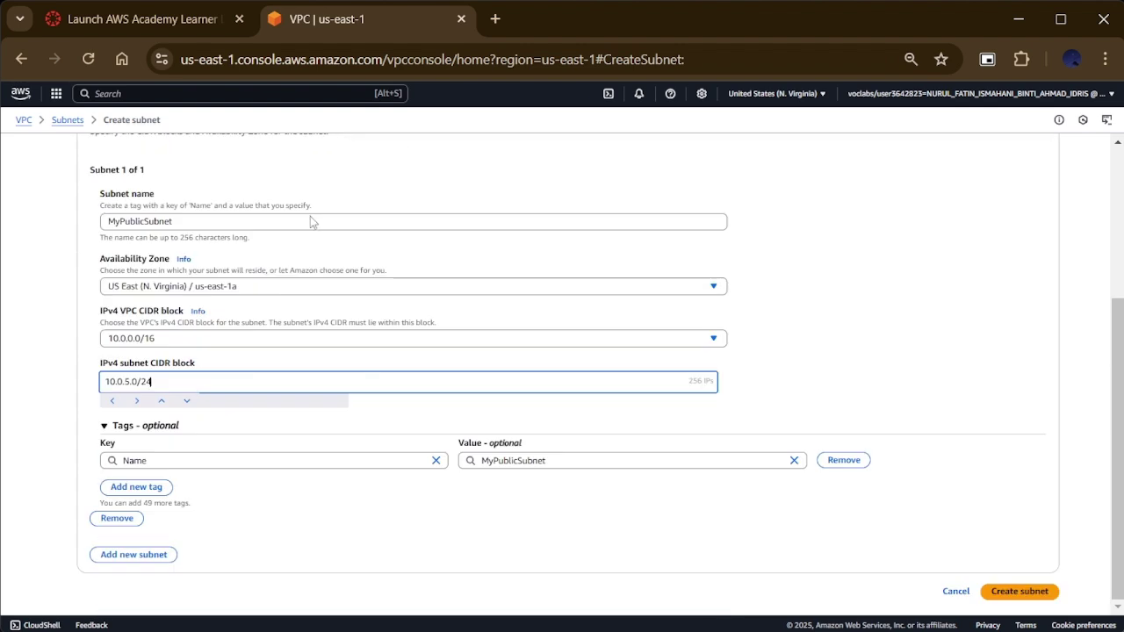
left_click(149, 564)
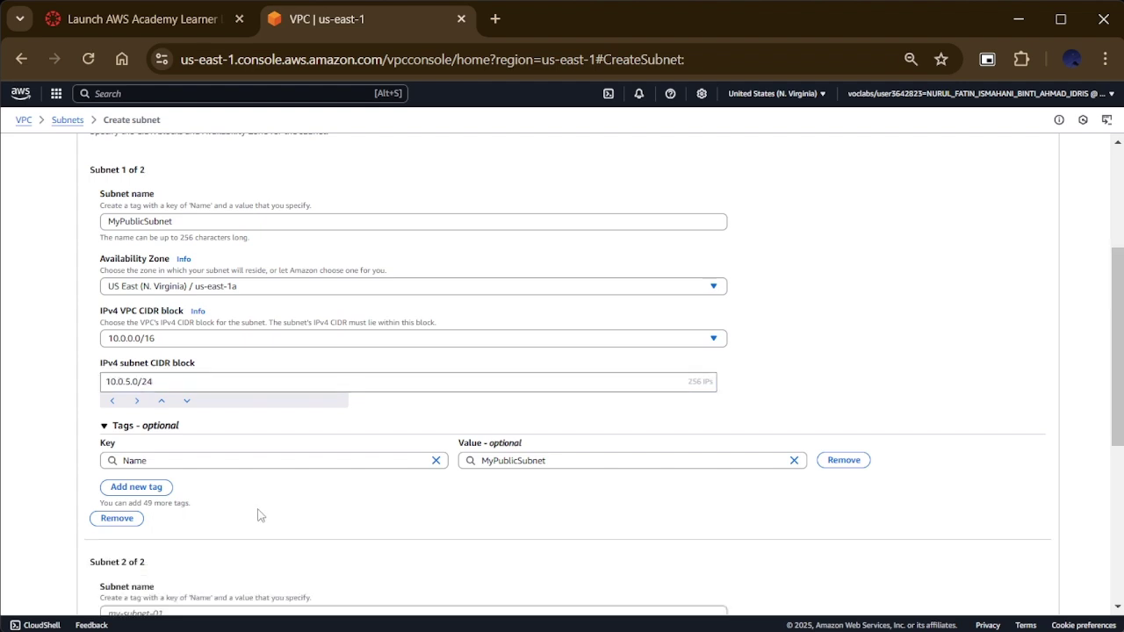
Step: Name the second subnet MyPrivateSubnet and place it in us-east-1a
scroll(260, 516, "down", 3)
scroll(334, 352, "up", 7)
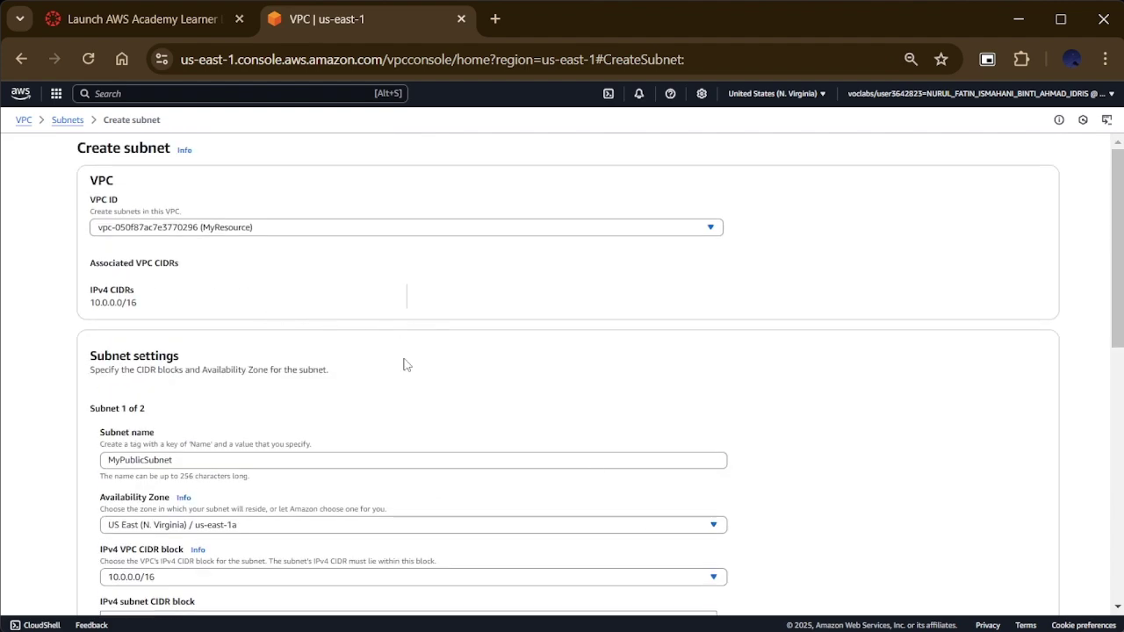
scroll(404, 363, "down", 6)
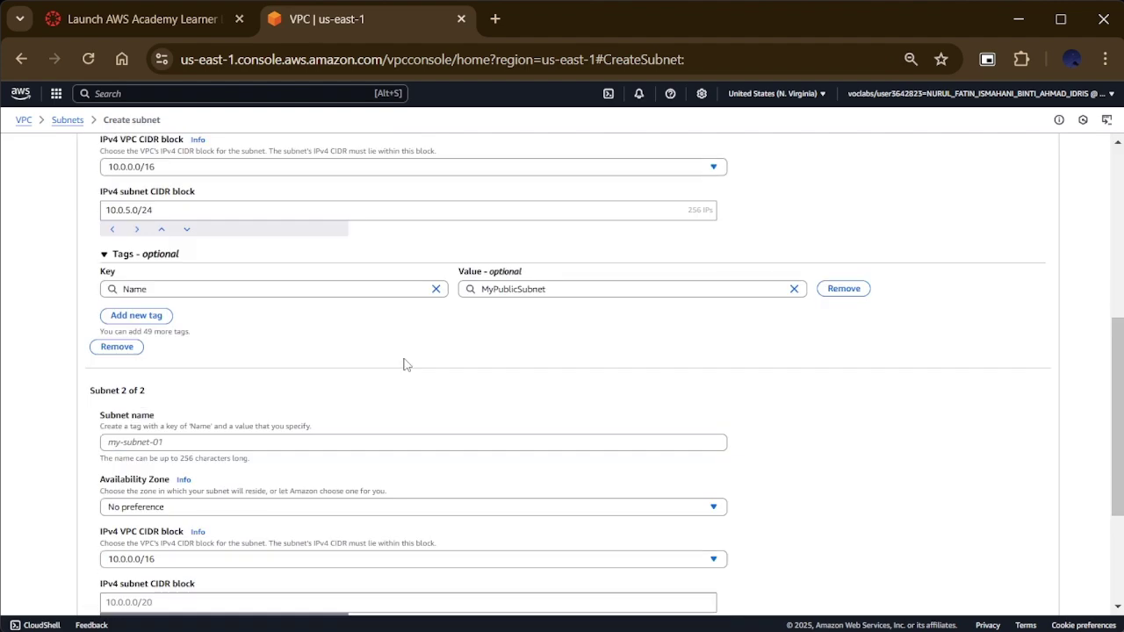
scroll(407, 365, "down", 2)
left_click(334, 327)
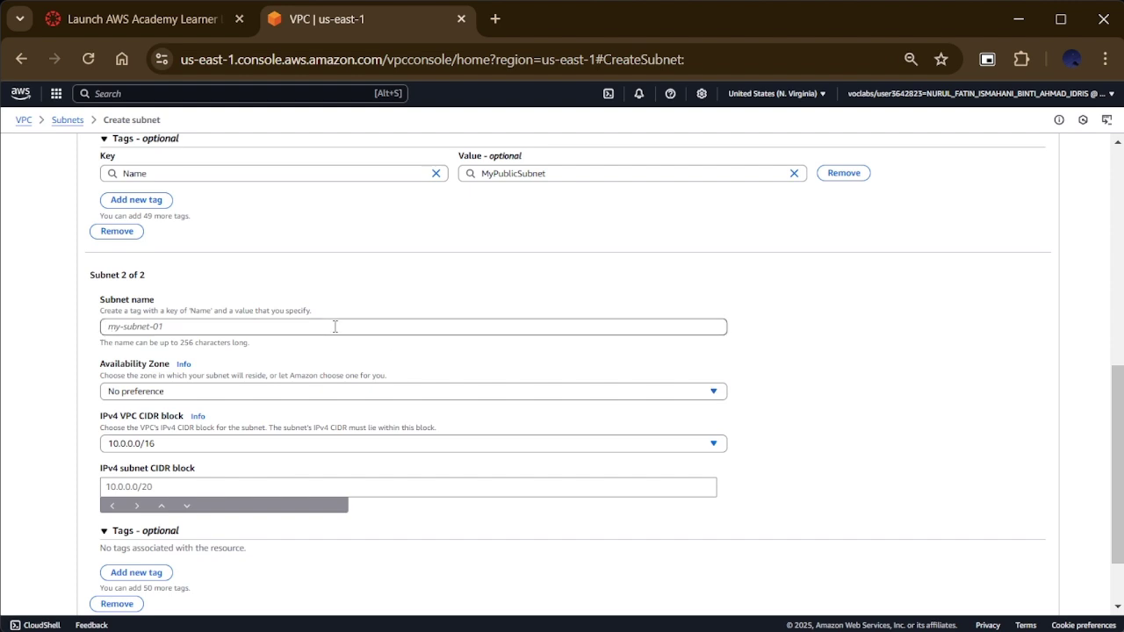
type("MyP5")
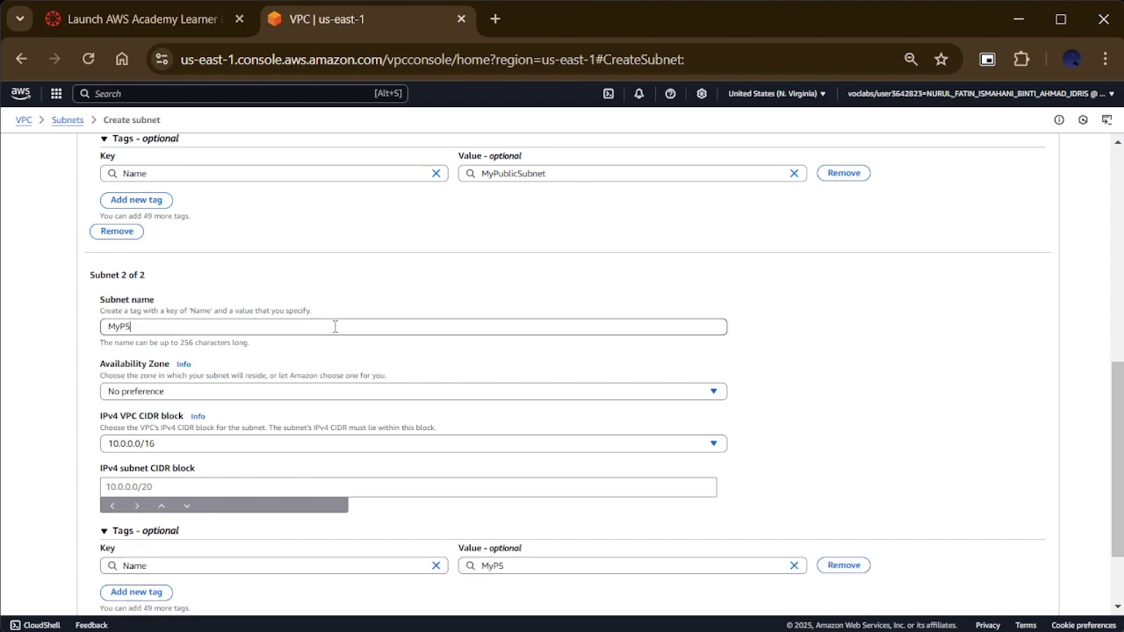
key("BackSpace")
type("rivateSubnet")
left_click(331, 398)
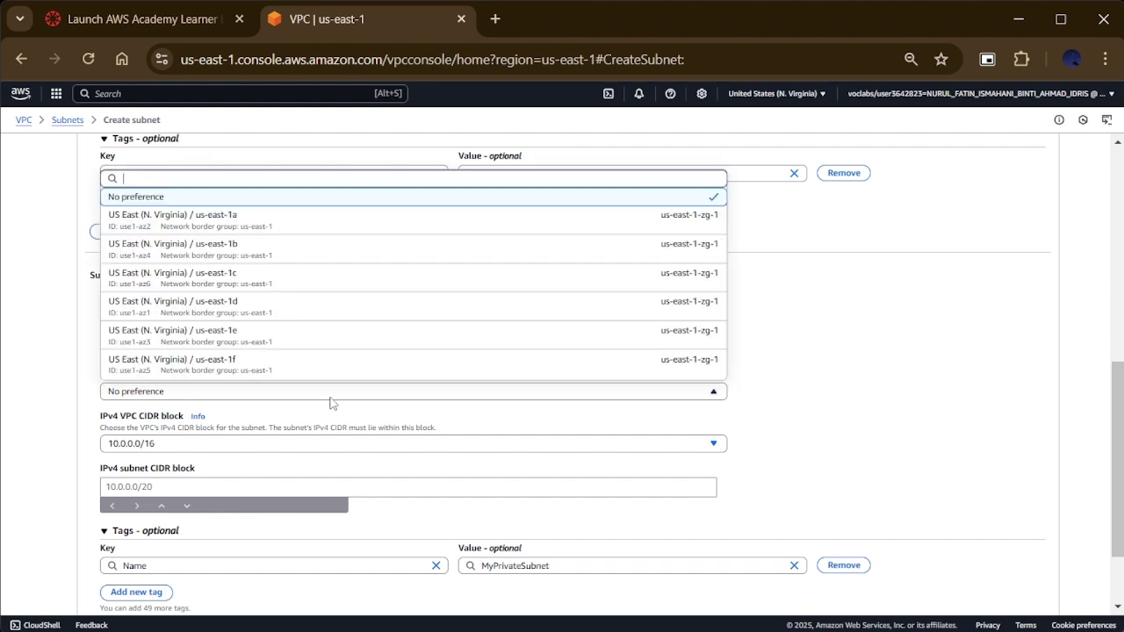
left_click(339, 221)
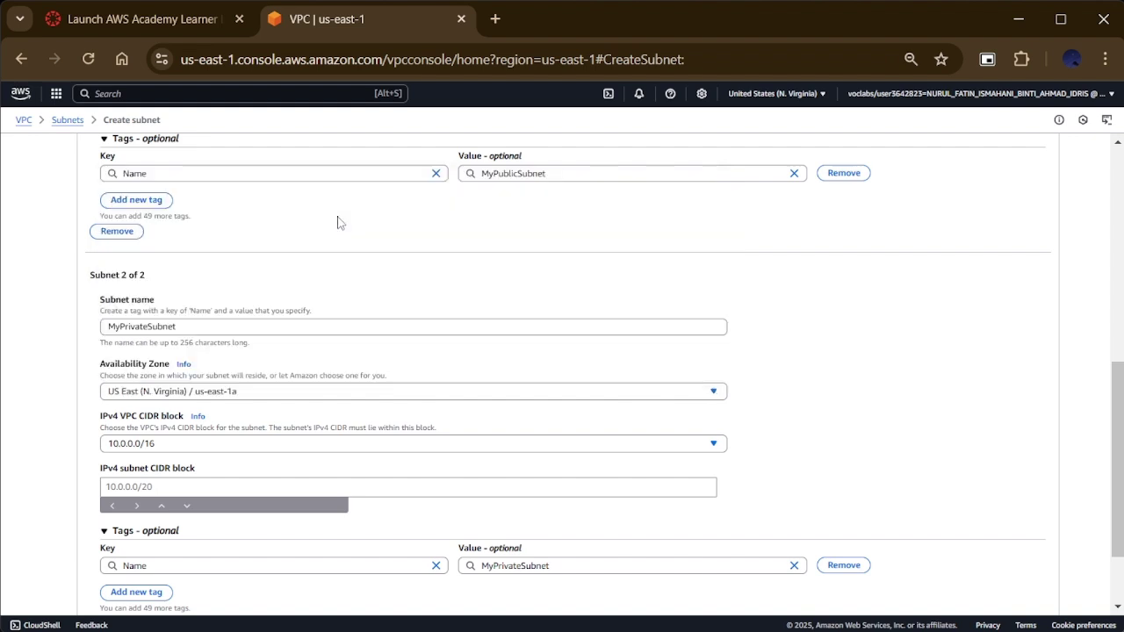
Step: Give MyPrivateSubnet the 10.0.6.0/24 CIDR block and create both subnets
left_click(287, 486)
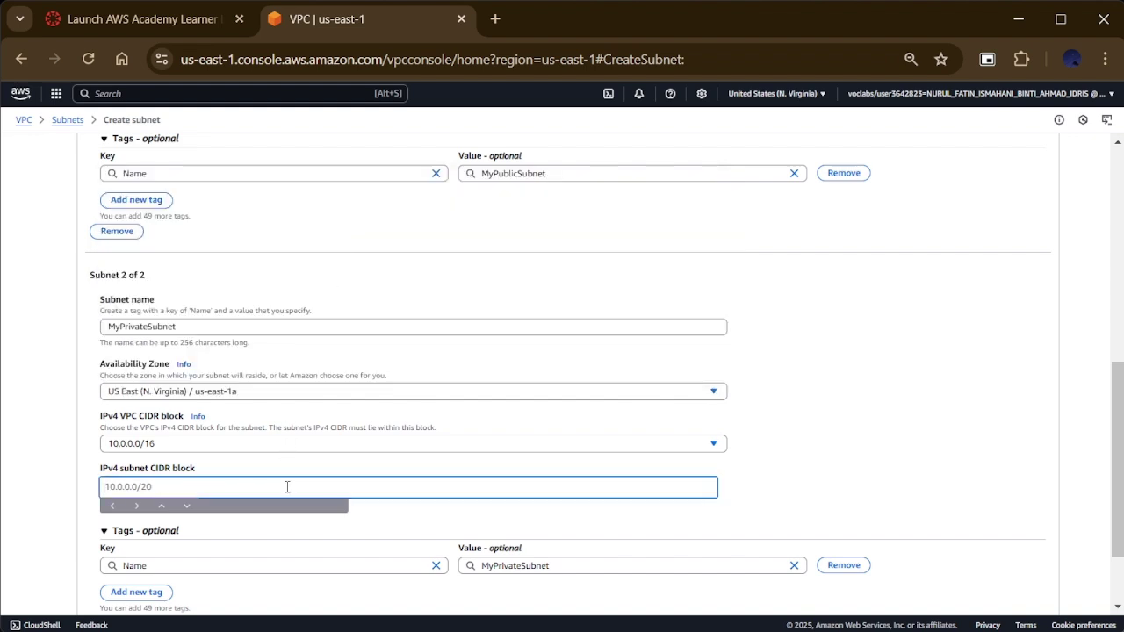
type("10.0.6.0/24")
scroll(287, 487, "down", 3)
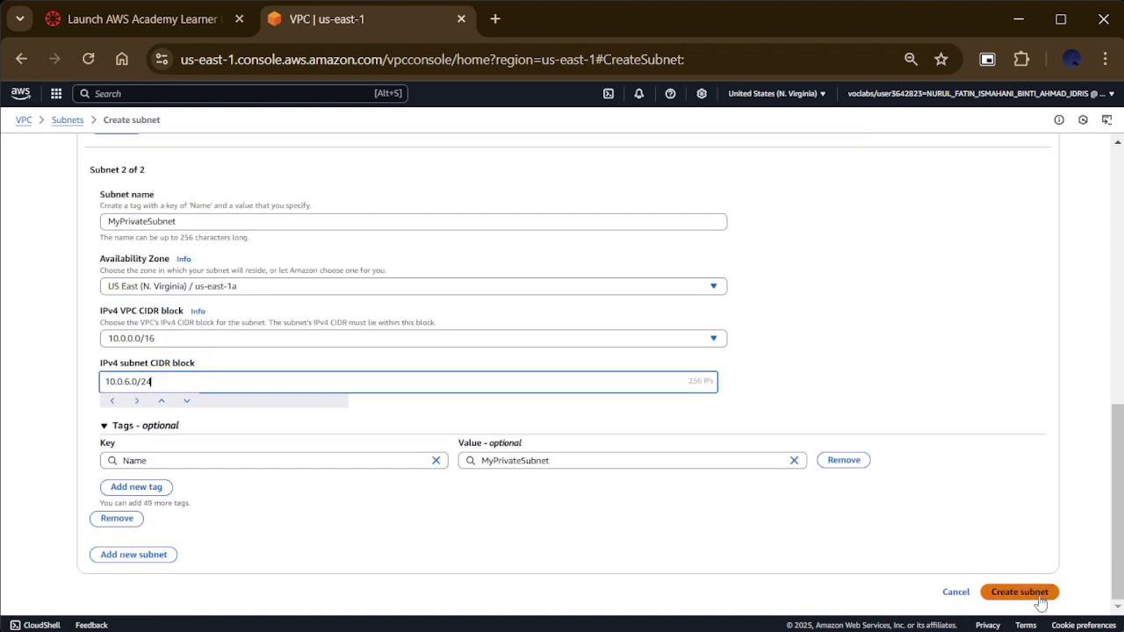
left_click(1020, 592)
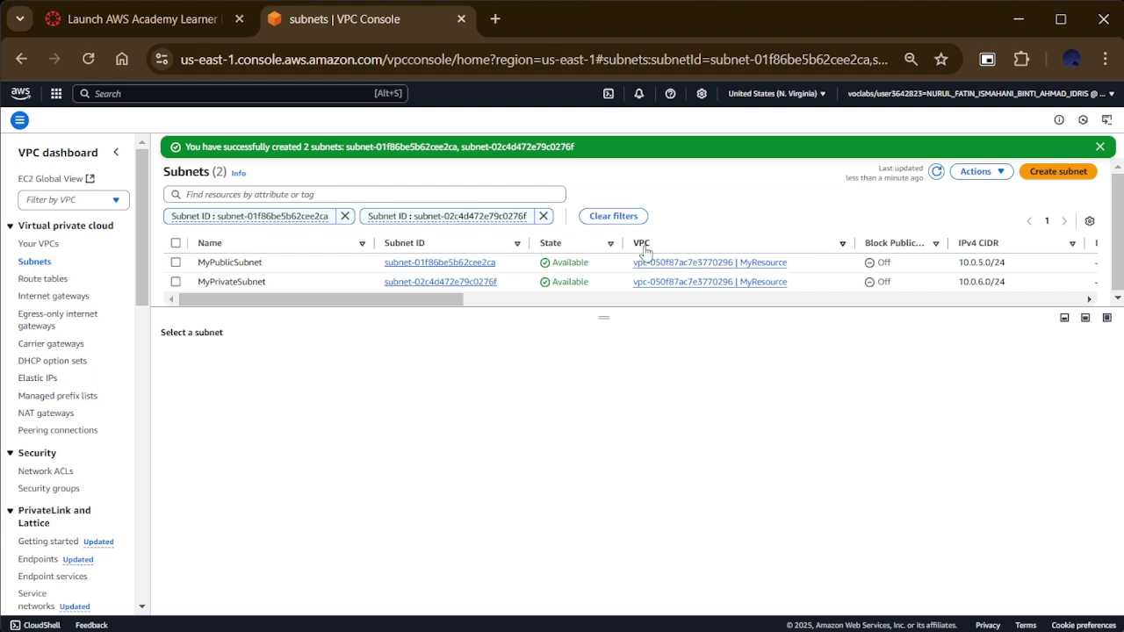
Step: Reload and review the two new subnets, then begin a new internet gateway
scroll(640, 294, "right", 3)
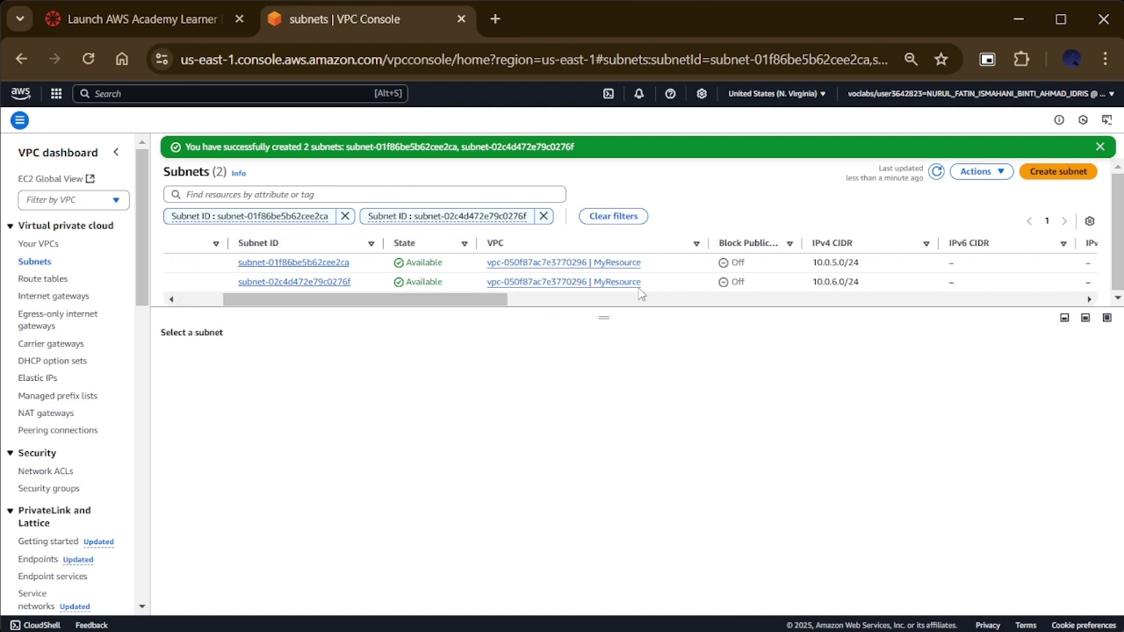
scroll(640, 295, "right", 8)
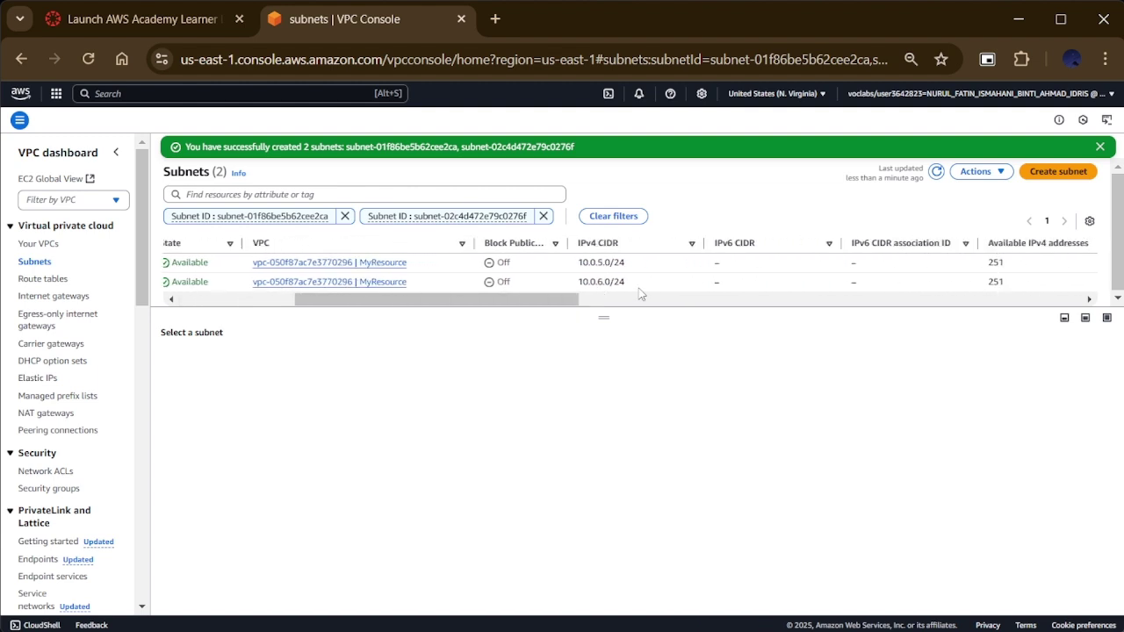
left_click(819, 60)
key("Return")
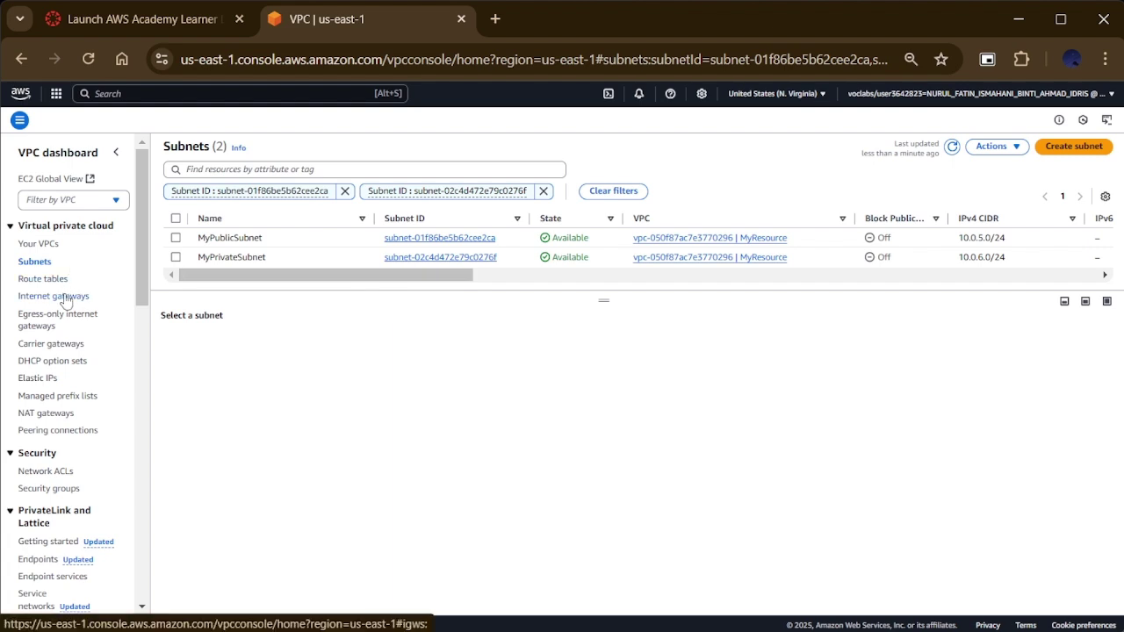
left_click(65, 297)
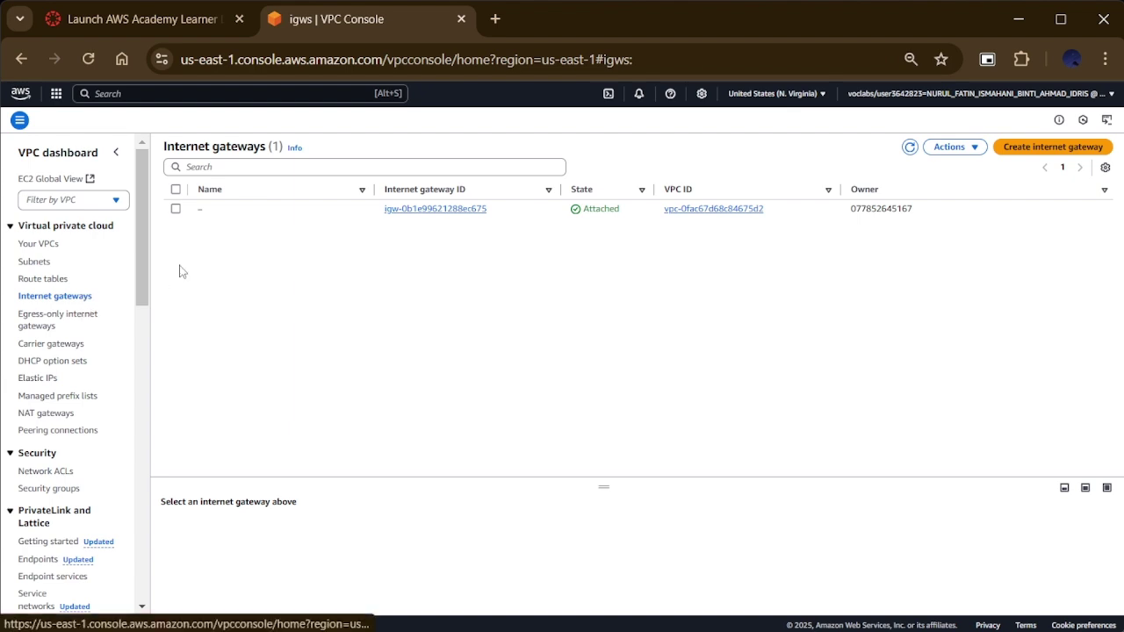
left_click(1014, 151)
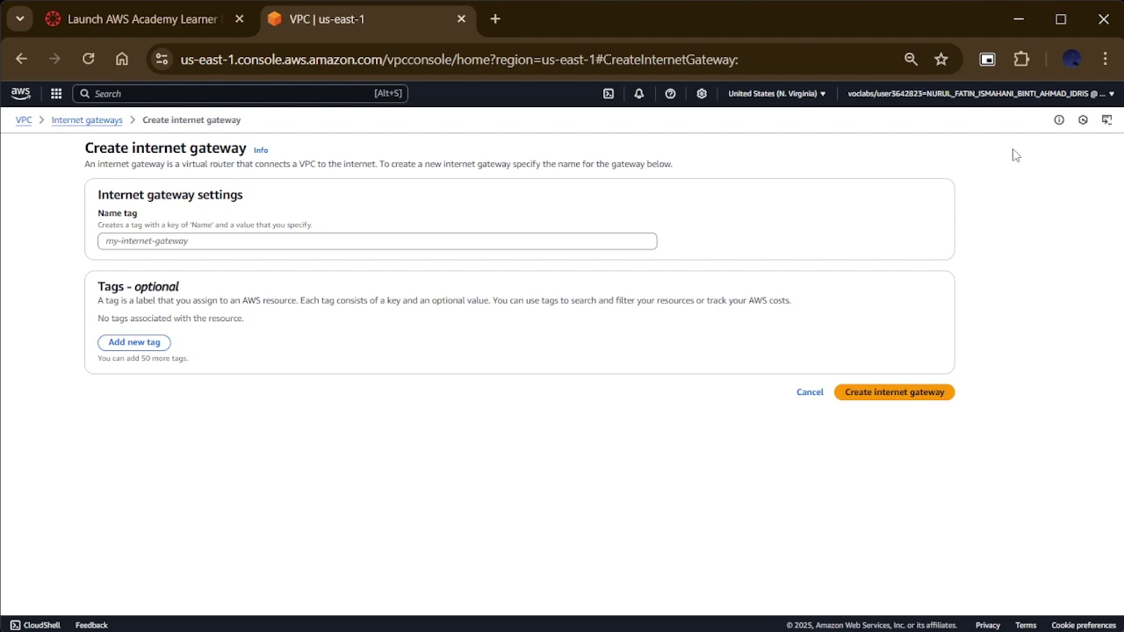
Step: Create an internet gateway named MyResourceIGW
left_click(622, 239)
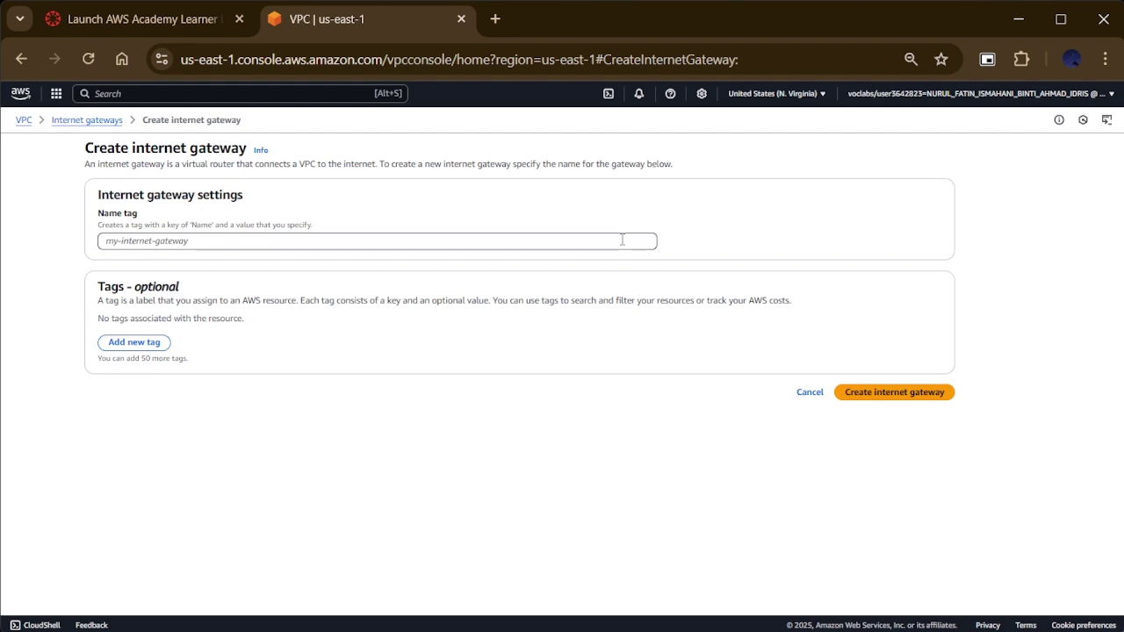
type("My")
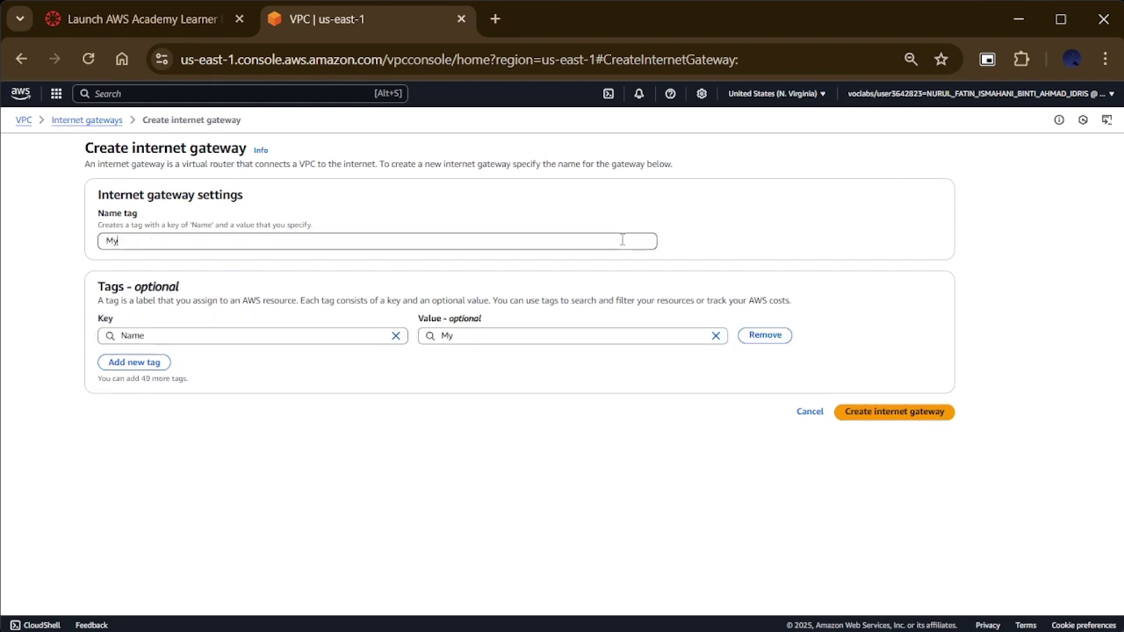
type("ResourceIGW")
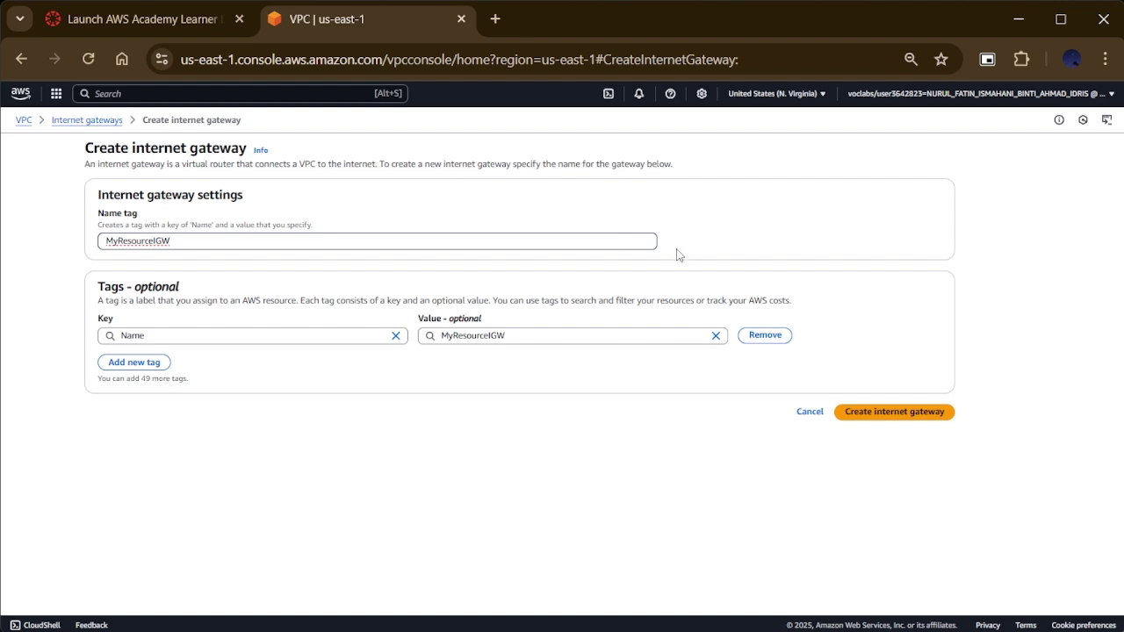
left_click(888, 413)
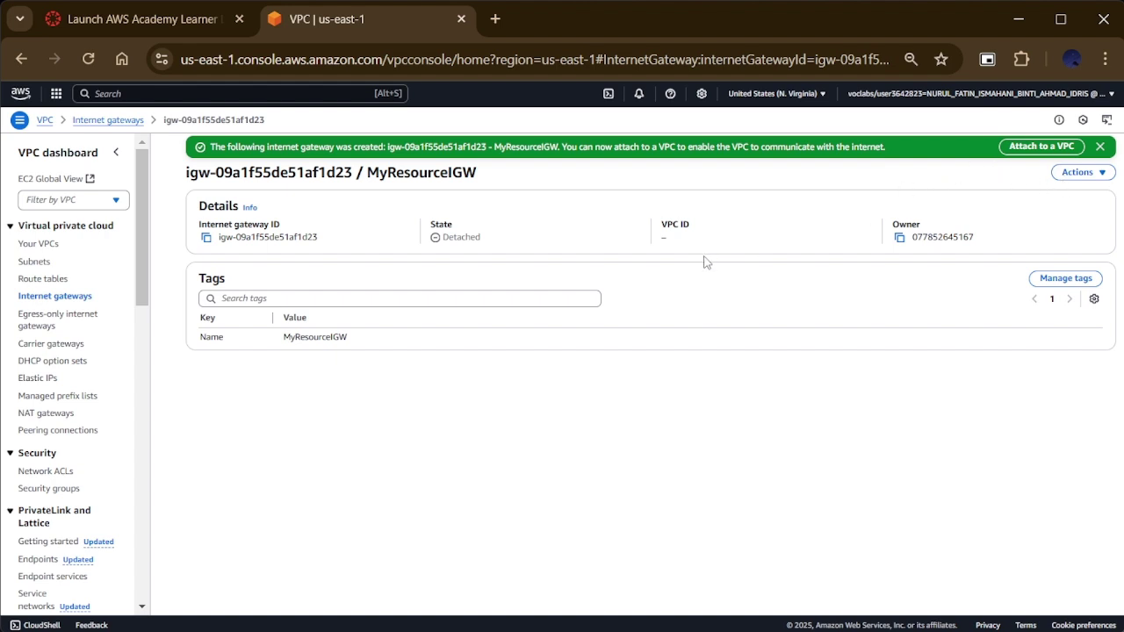
left_click(1077, 172)
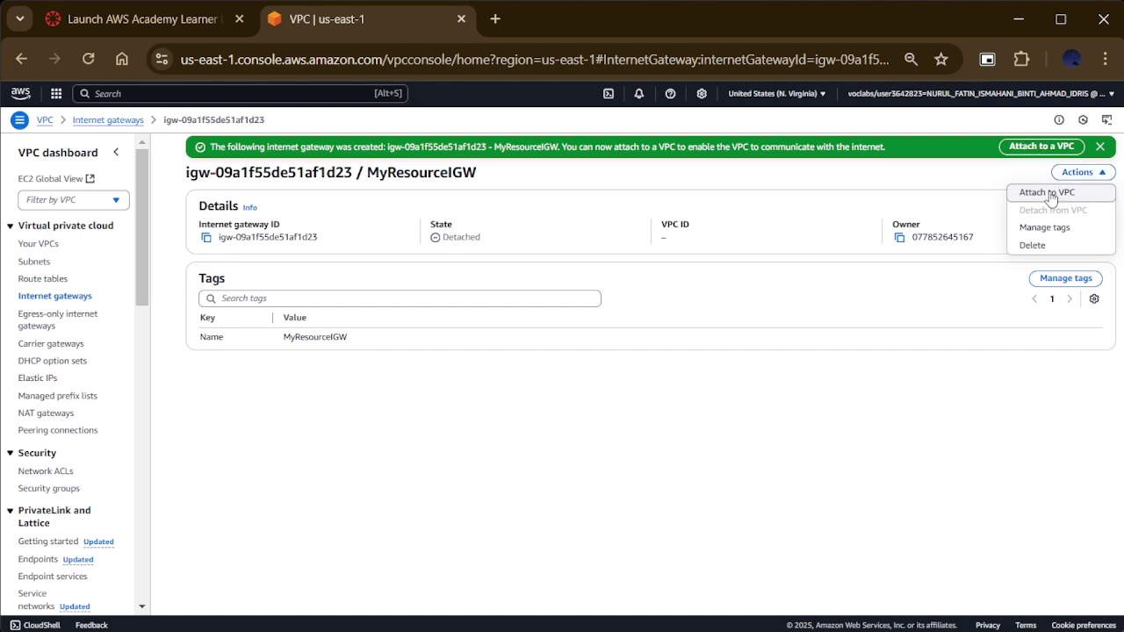
Step: Attach MyResourceIGW to the MyResource VPC
left_click(1050, 195)
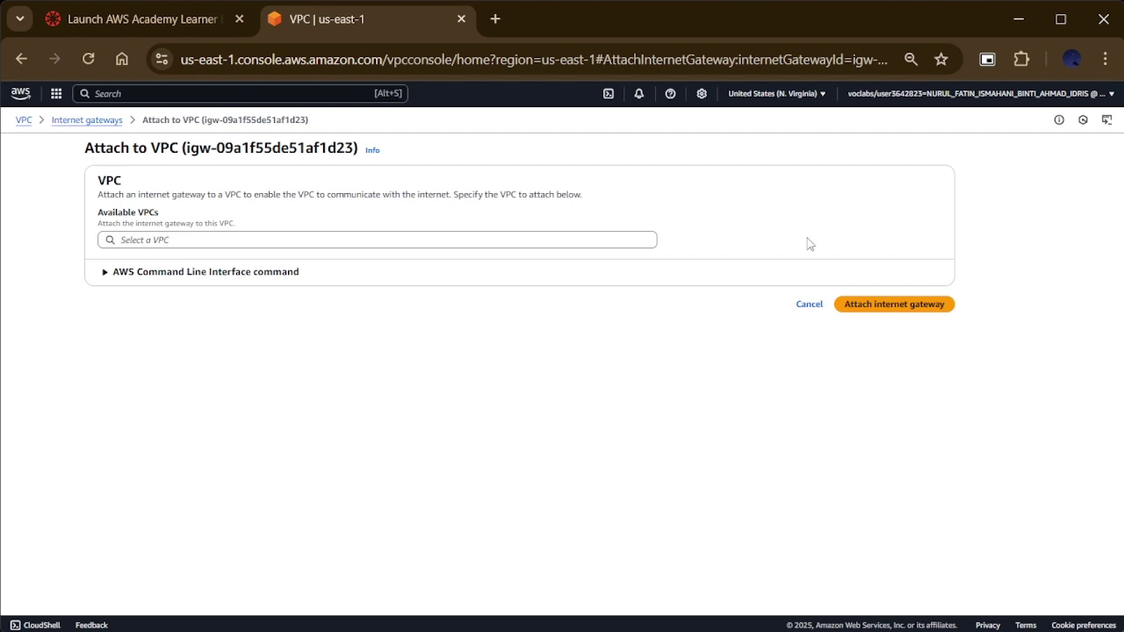
left_click(525, 241)
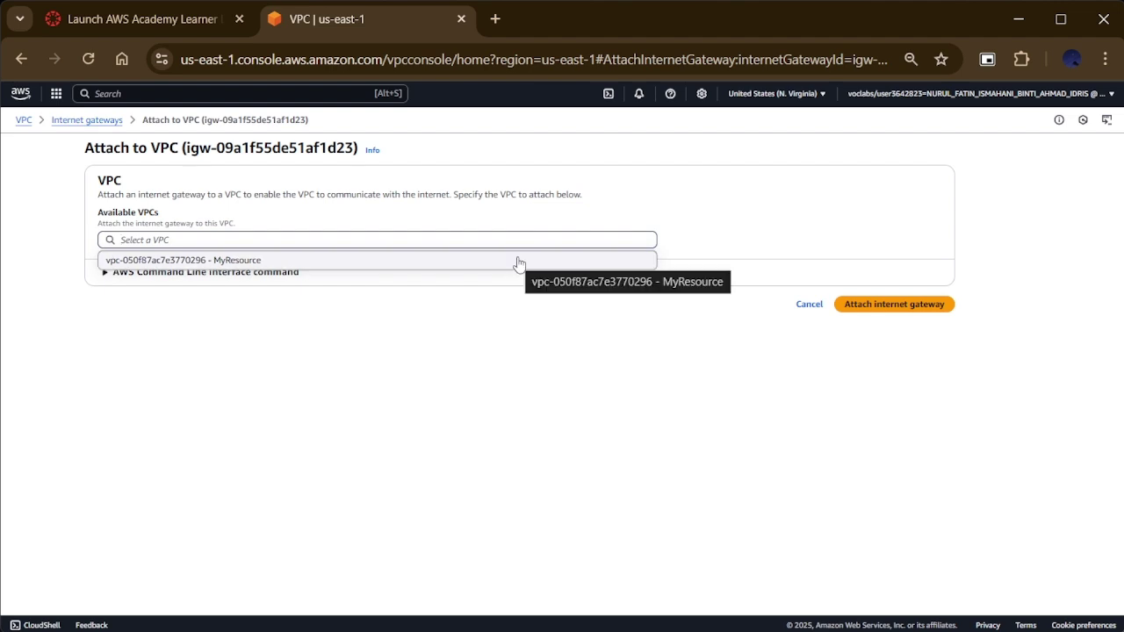
left_click(518, 261)
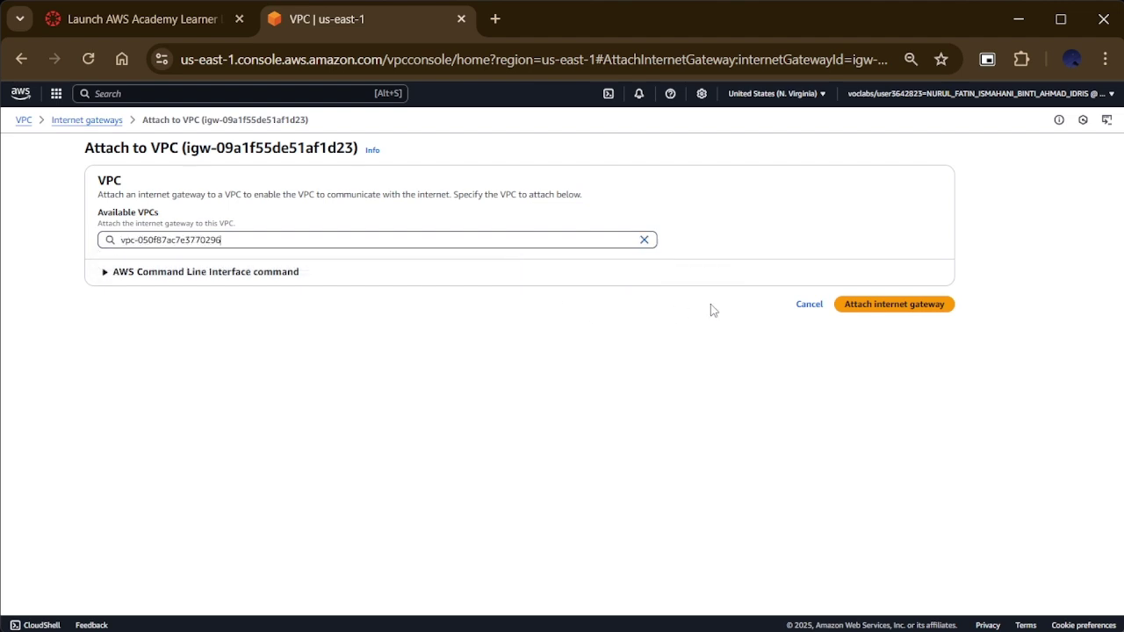
left_click(869, 309)
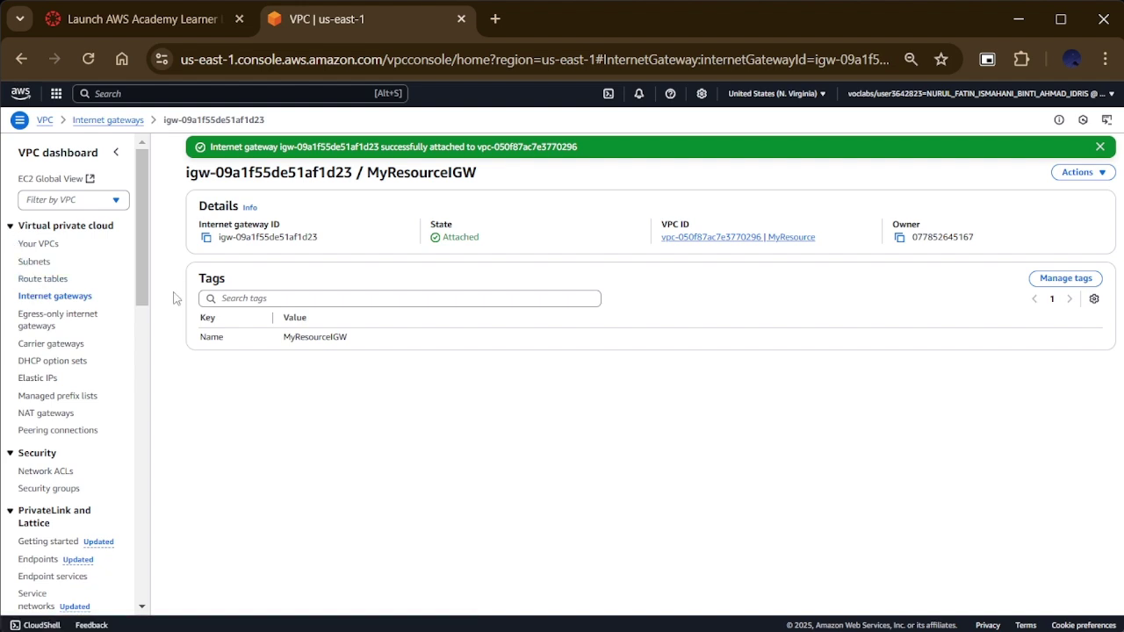
Step: Create a route table named MyPublicrtb in the MyResource VPC
left_click(61, 283)
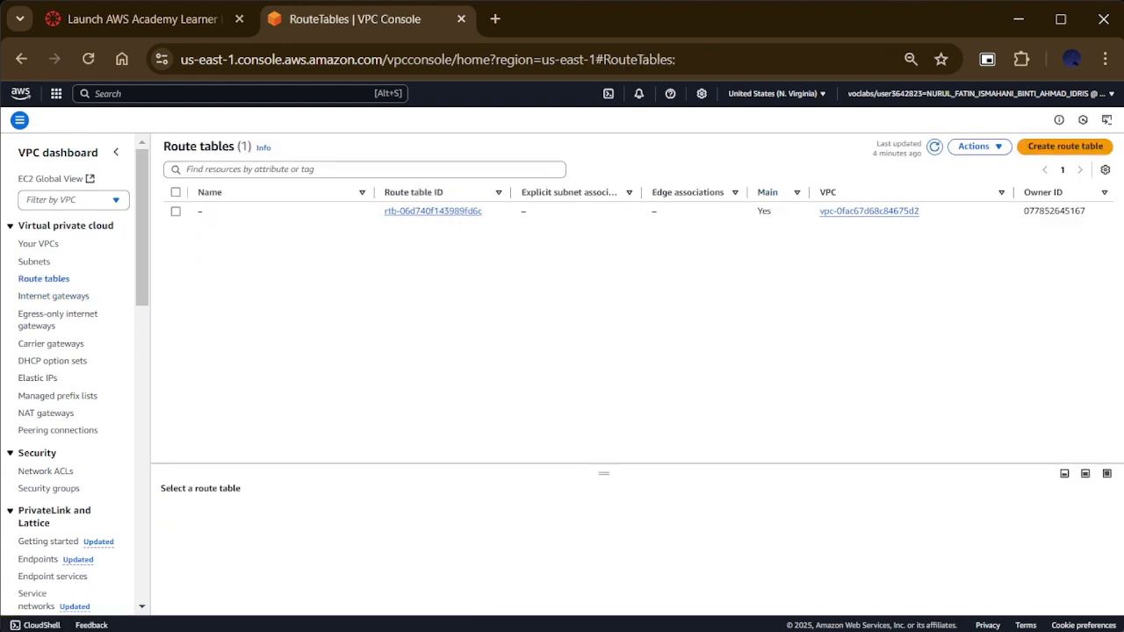
left_click(1082, 150)
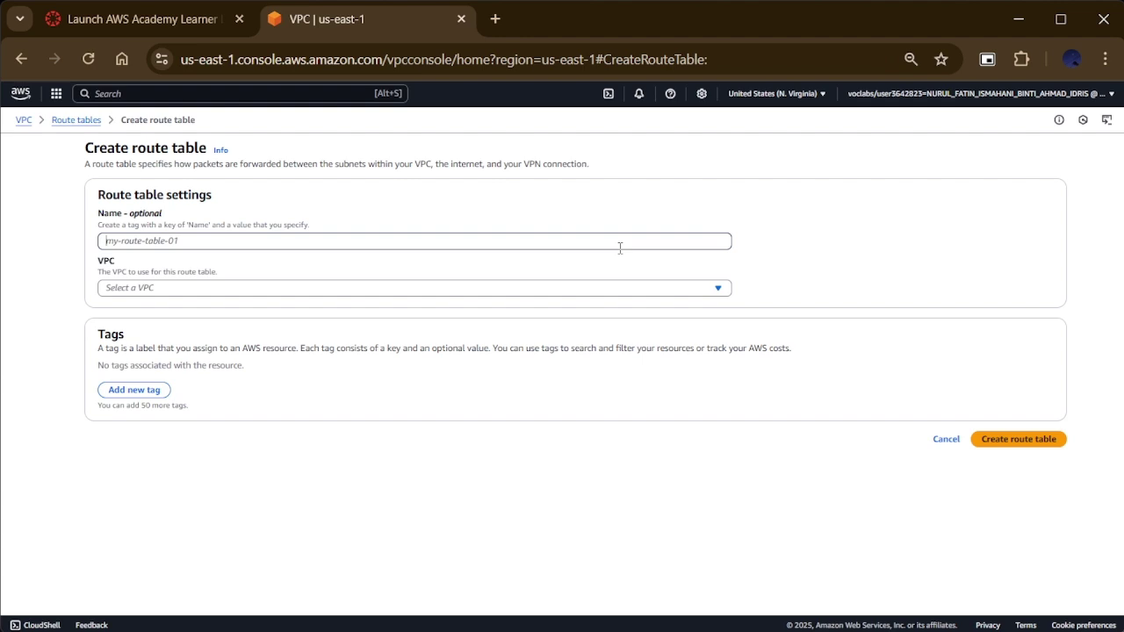
type("My")
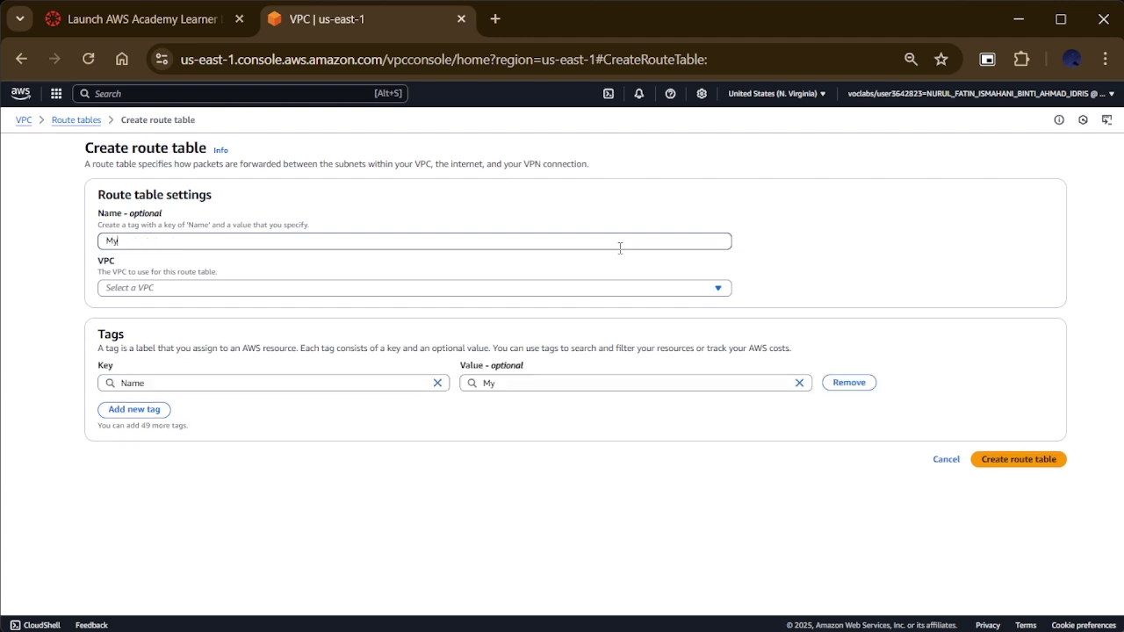
type("Publicrtb")
left_click(631, 287)
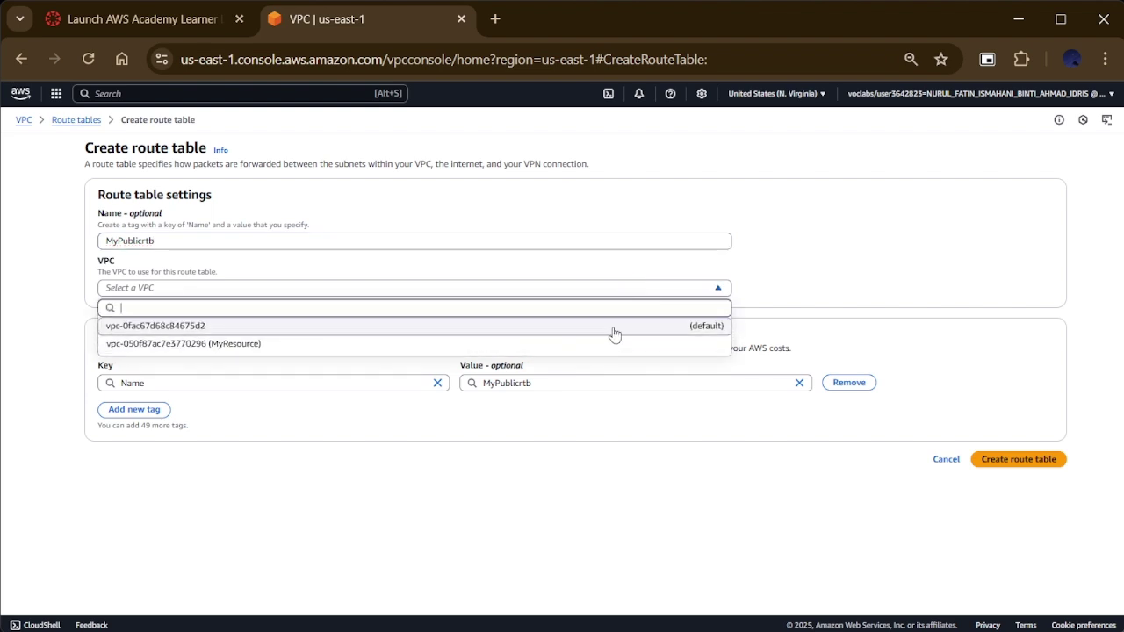
left_click(606, 351)
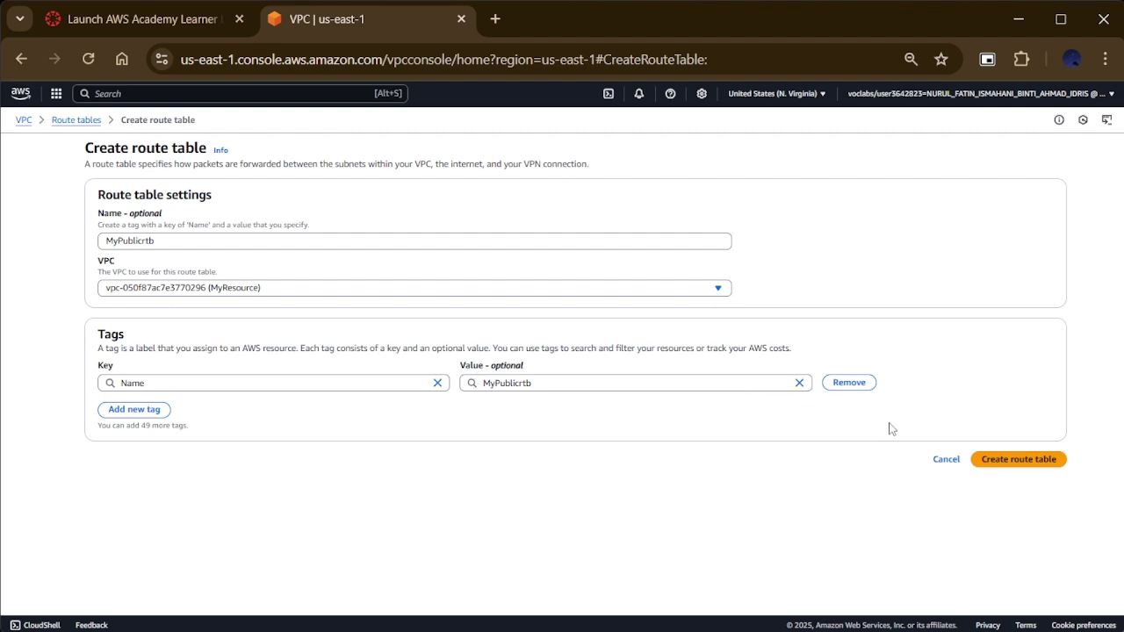
left_click(982, 461)
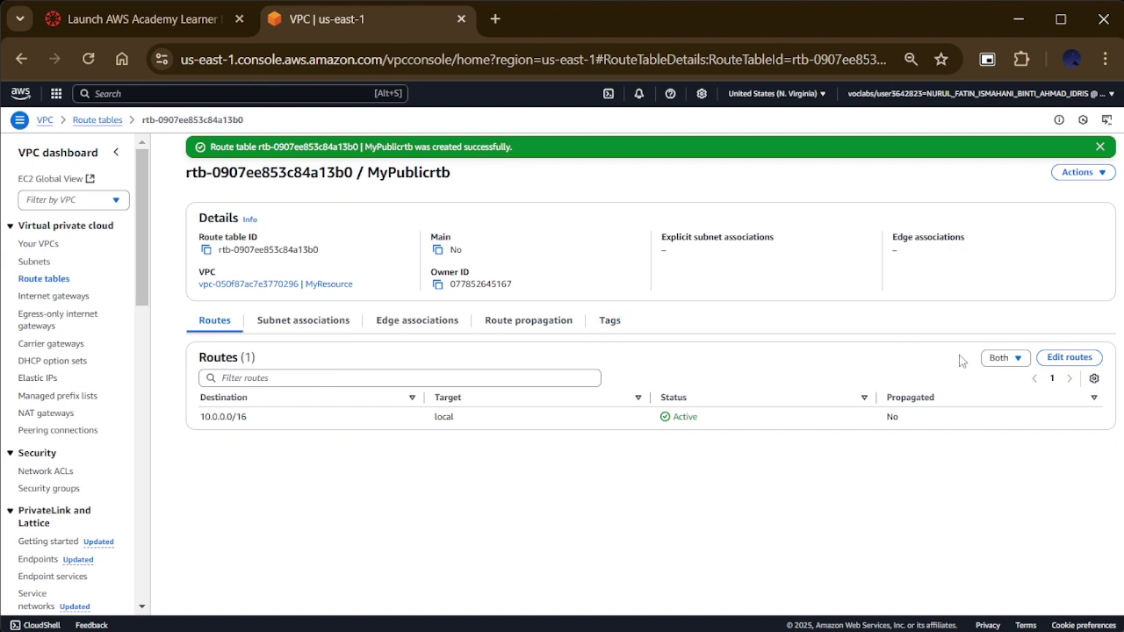
Step: Add a 0.0.0.0/0 route targeting MyResourceIGW to MyPublicrtb and save it
left_click(1066, 357)
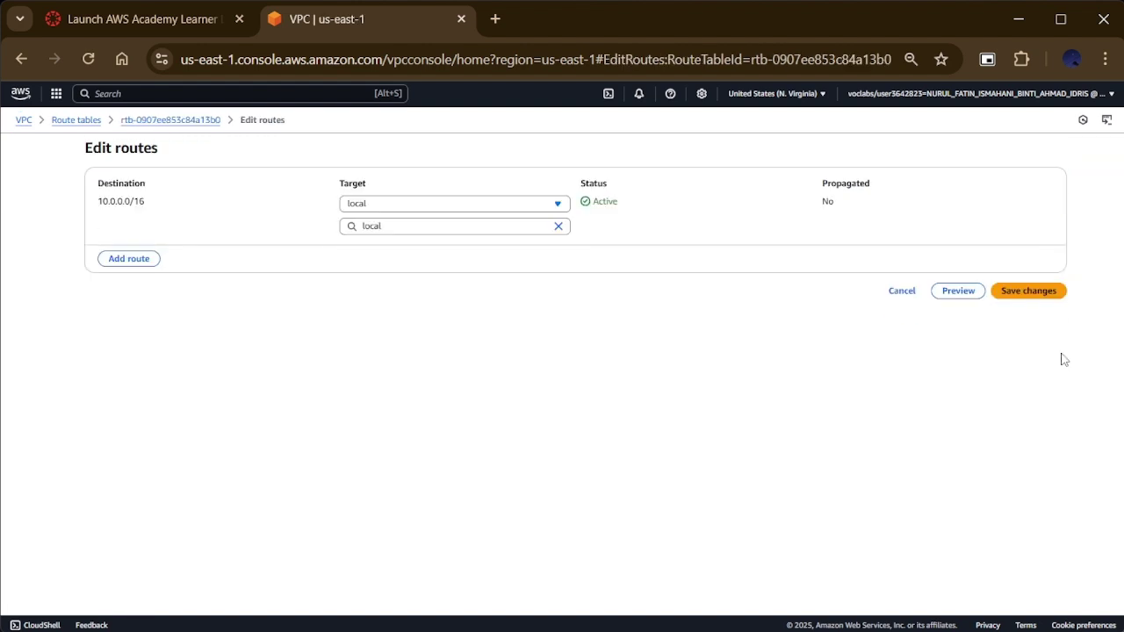
left_click(132, 260)
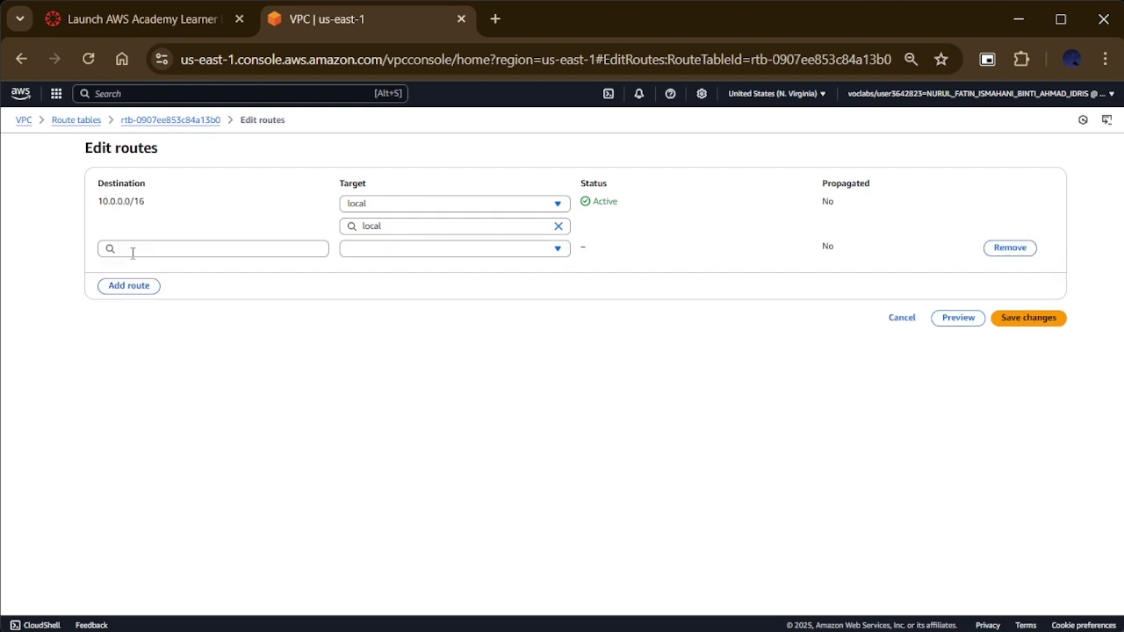
left_click(132, 250)
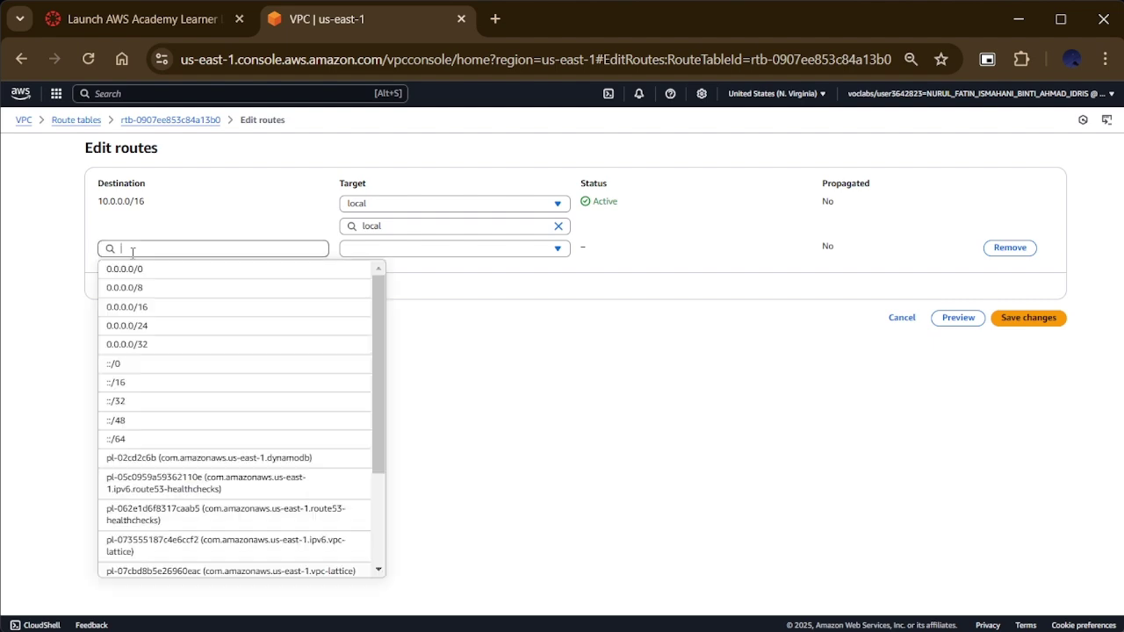
left_click(127, 272)
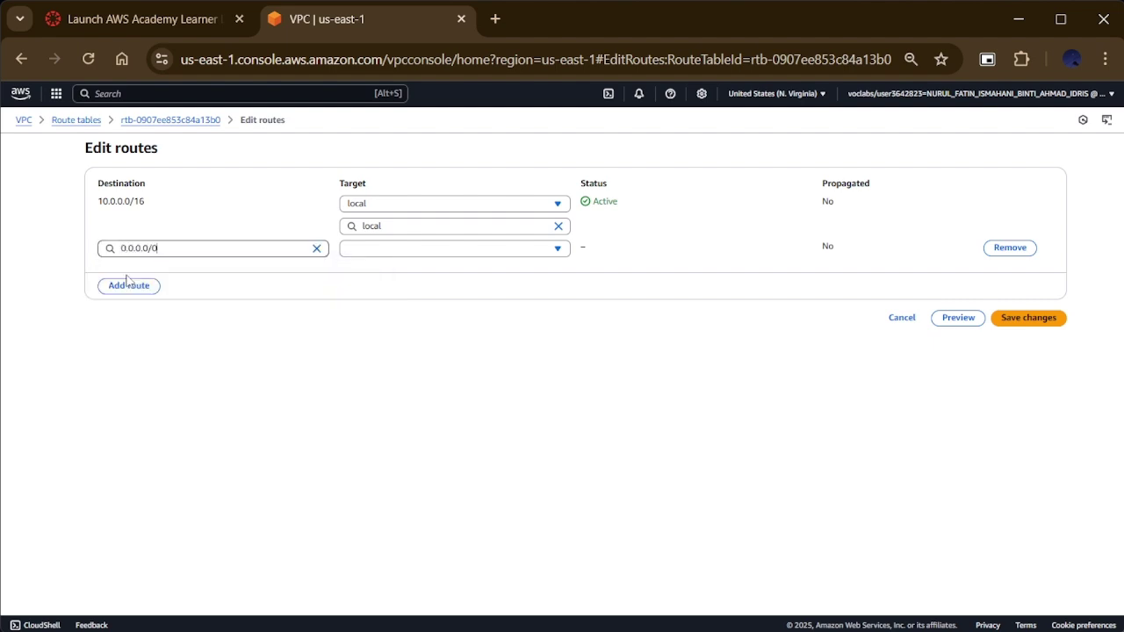
left_click(400, 248)
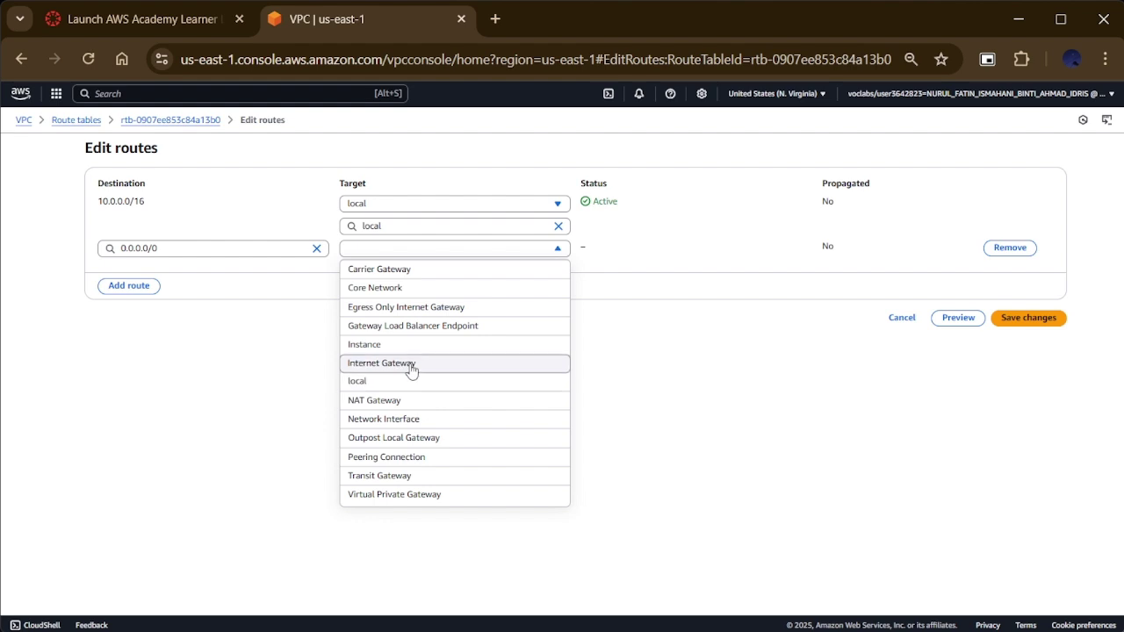
left_click(411, 364)
left_click(411, 272)
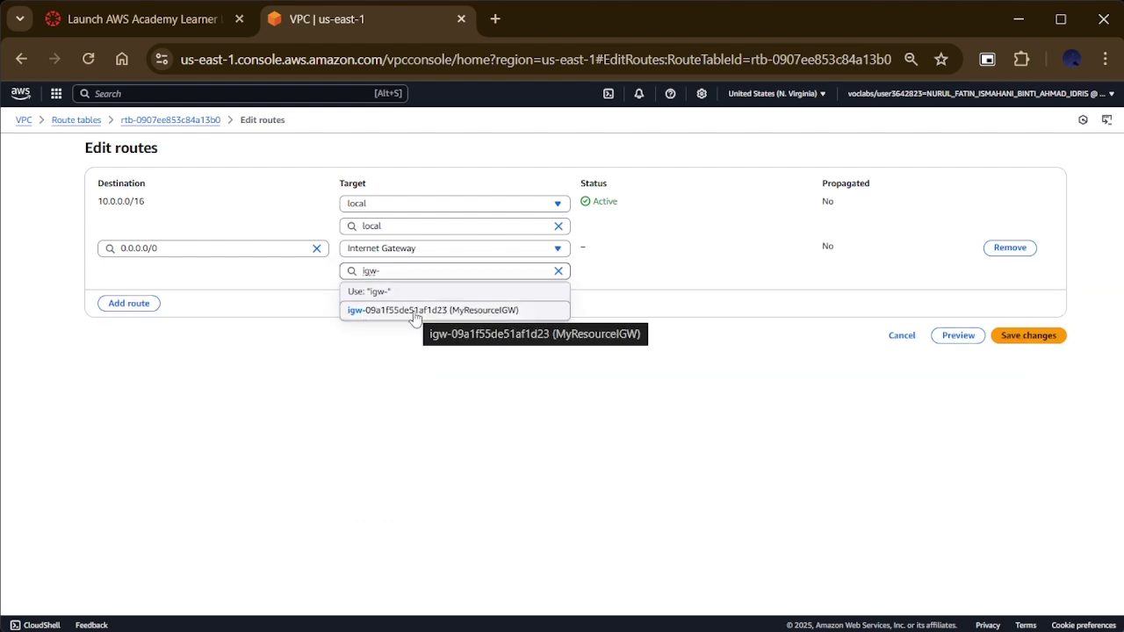
left_click(415, 311)
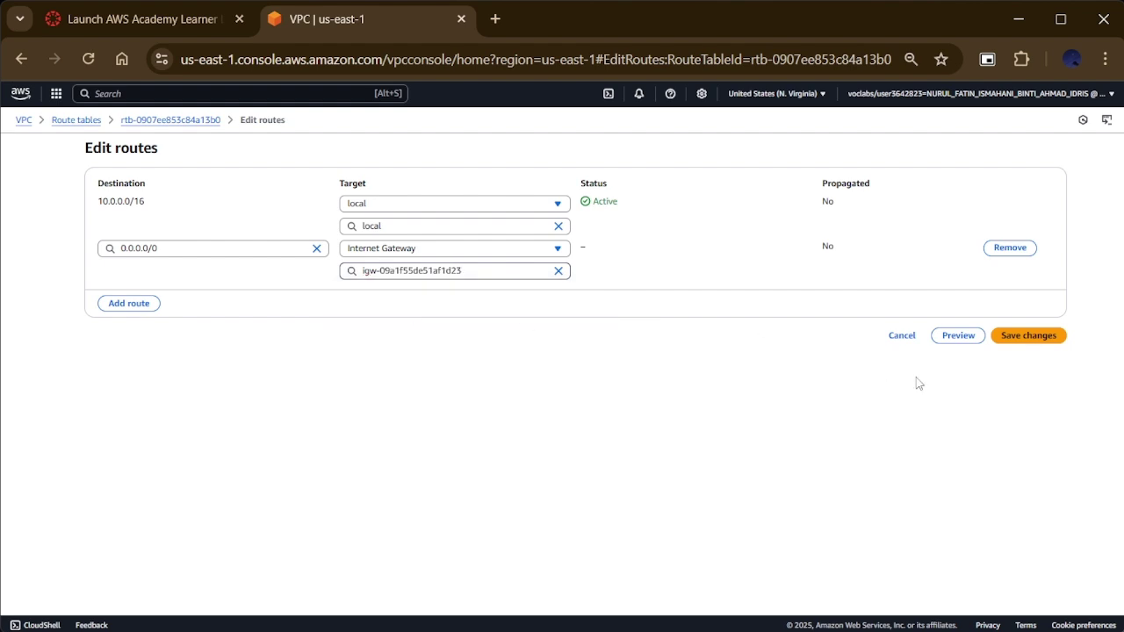
left_click(1065, 347)
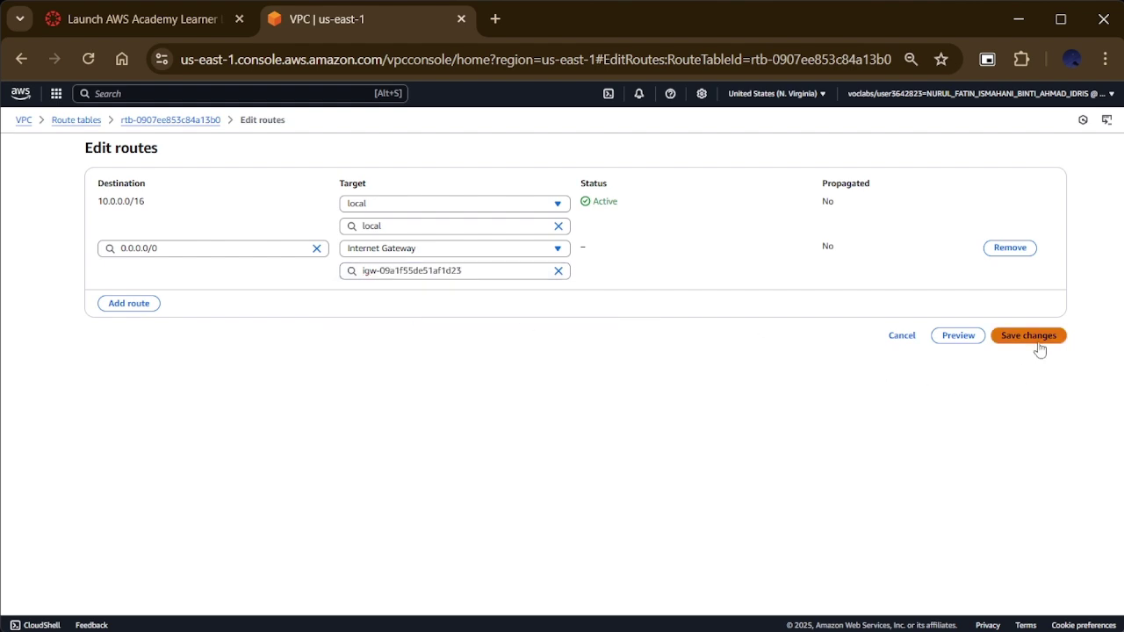
left_click(1039, 343)
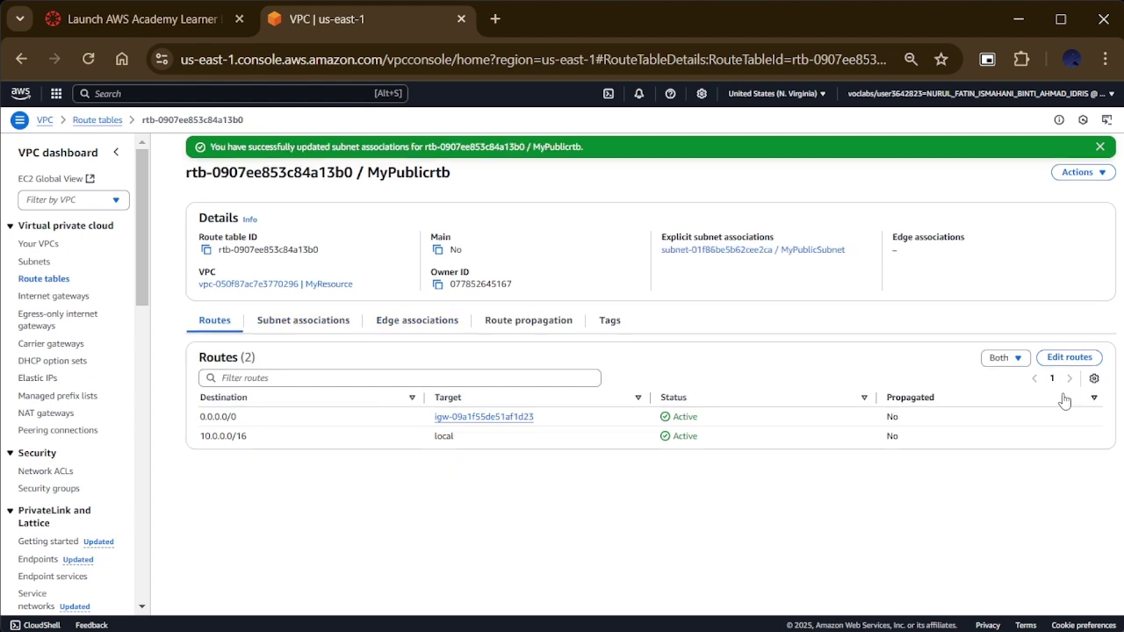
Step: Check MyPublicrtb's subnet associations, then switch to the EC2 console via the ec2 search
left_click(335, 325)
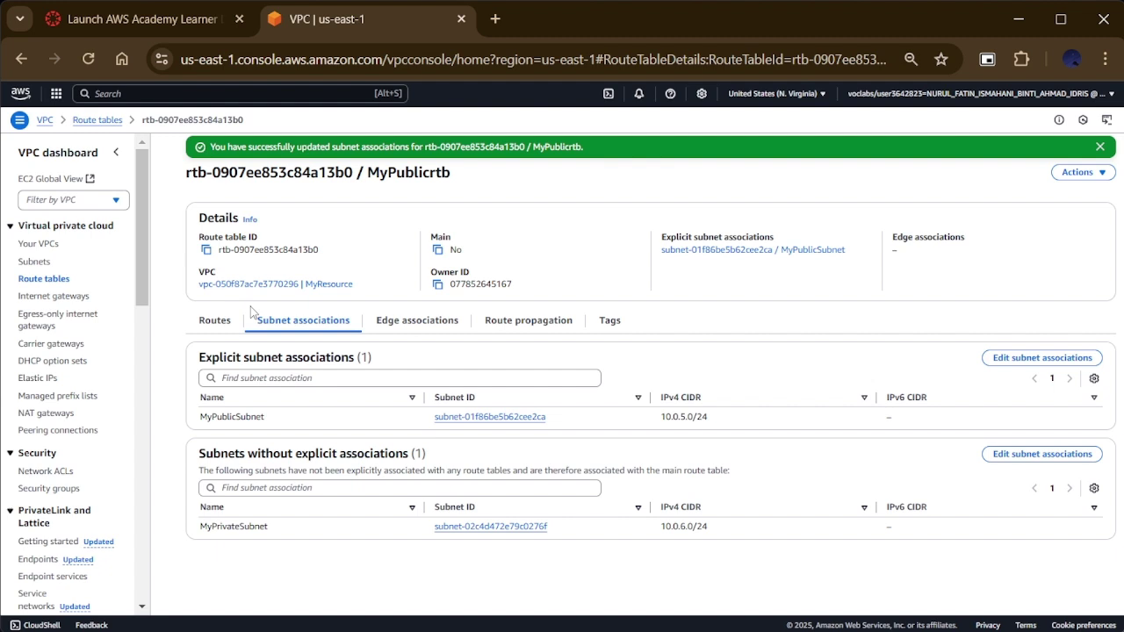
left_click(121, 92)
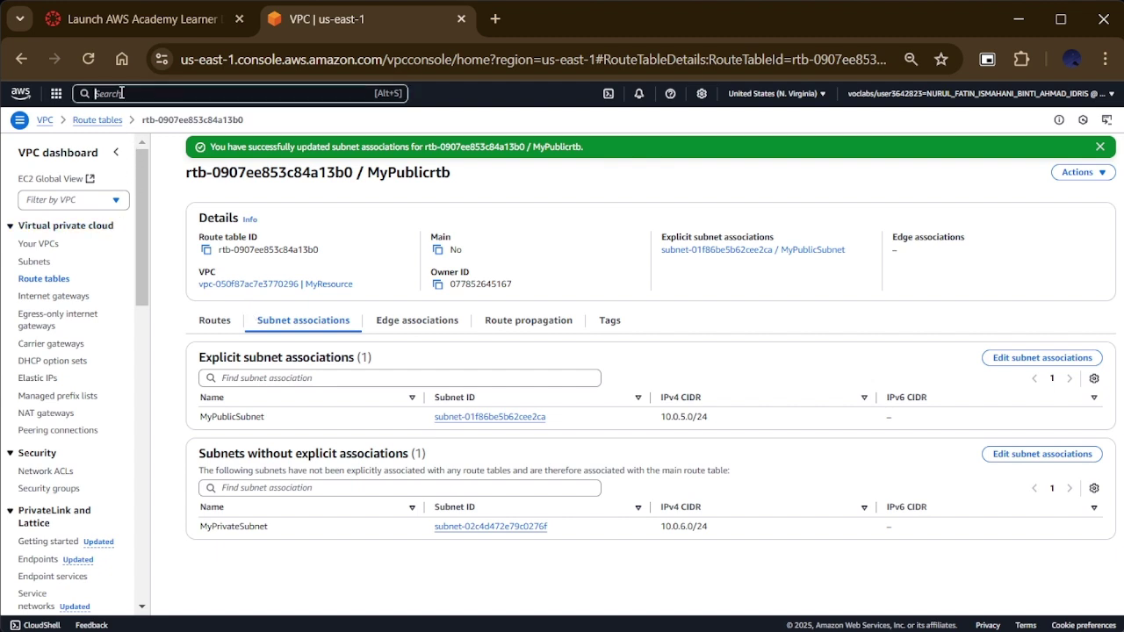
type("ec2")
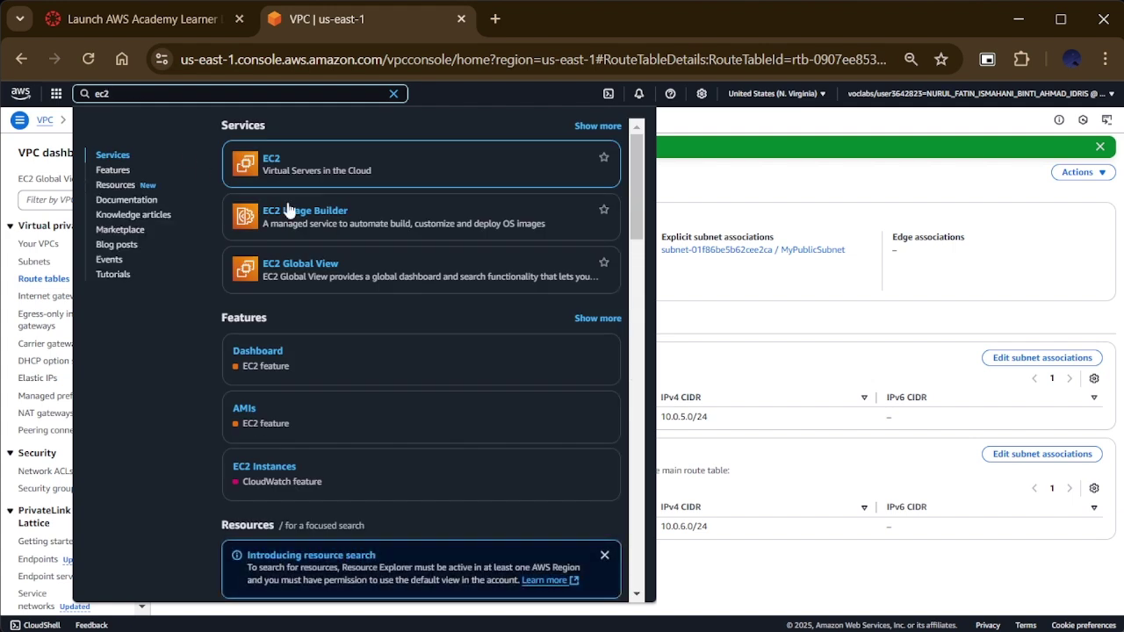
left_click(272, 161)
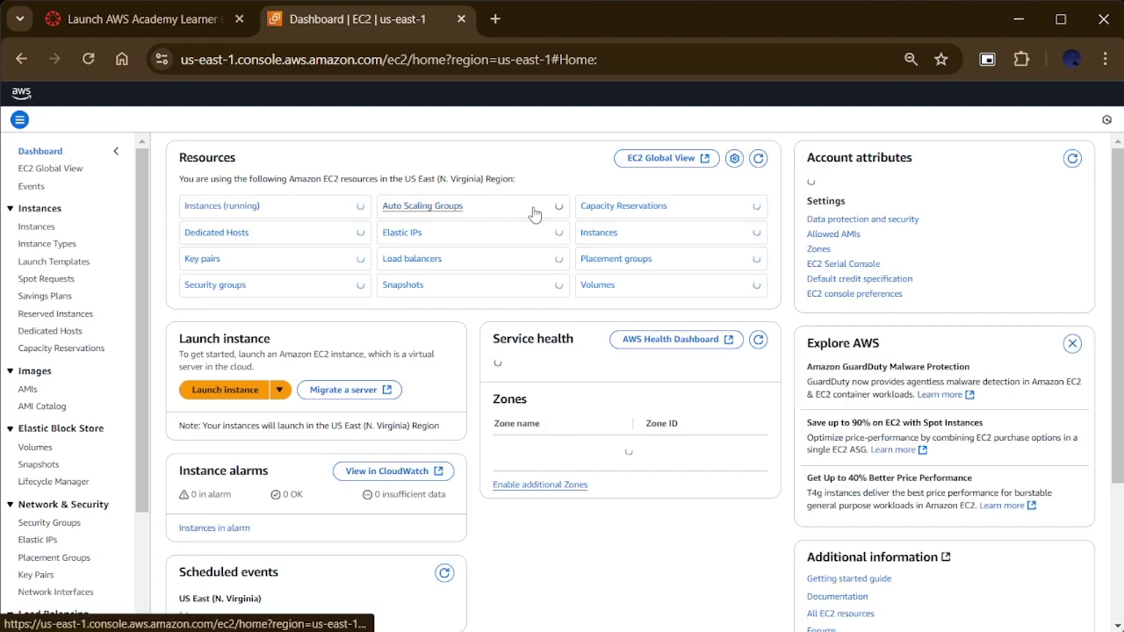
Step: Start a new instance launch named 'MyResPublic Web Server', keeping Amazon Linux 2023 and t2.micro
left_click(220, 389)
left_click(168, 245)
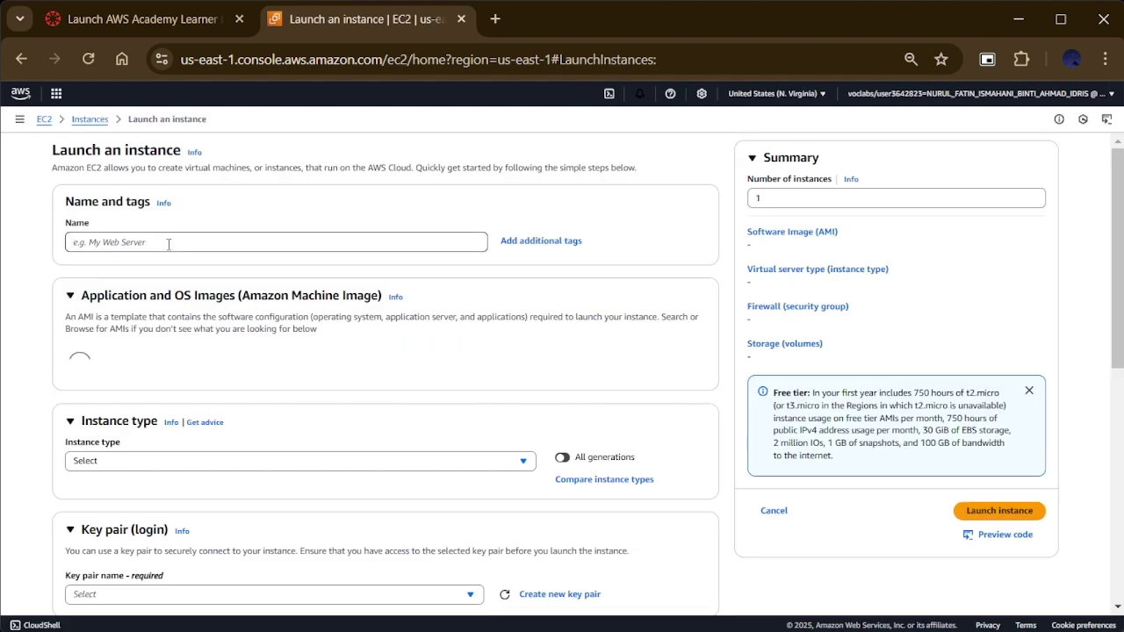
type("M")
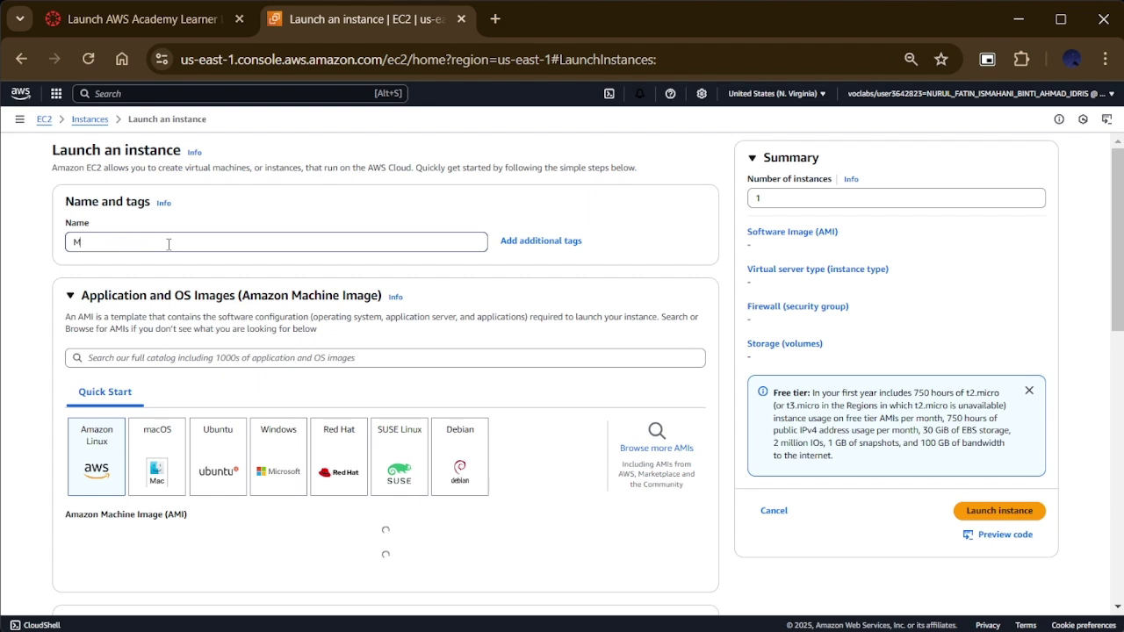
type("yResPublic")
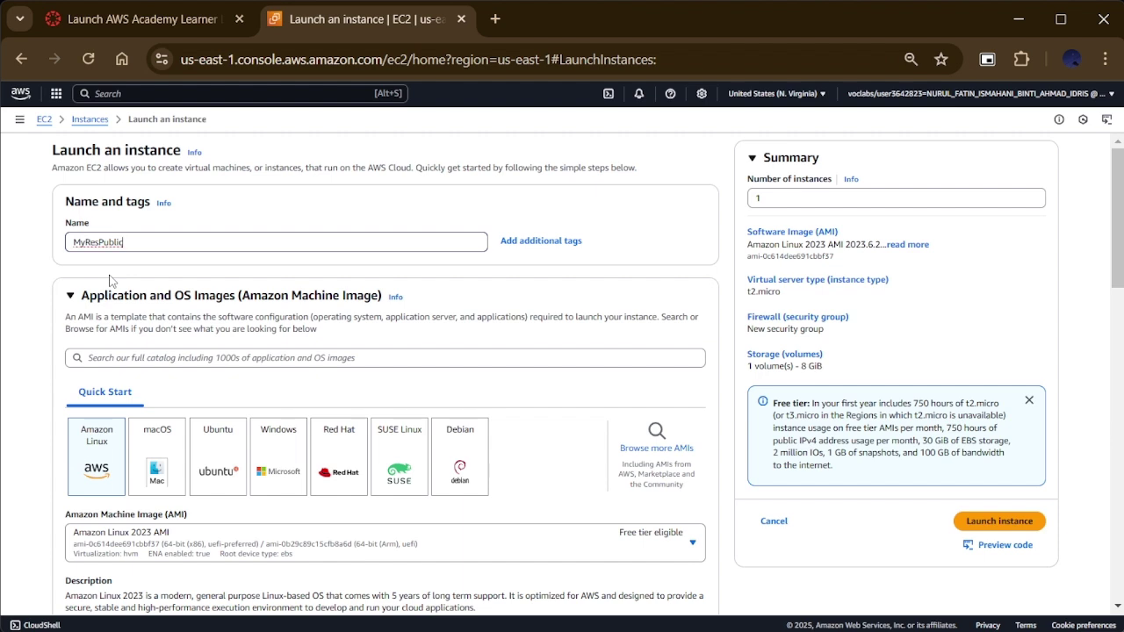
type("Web Server")
scroll(202, 385, "down", 2)
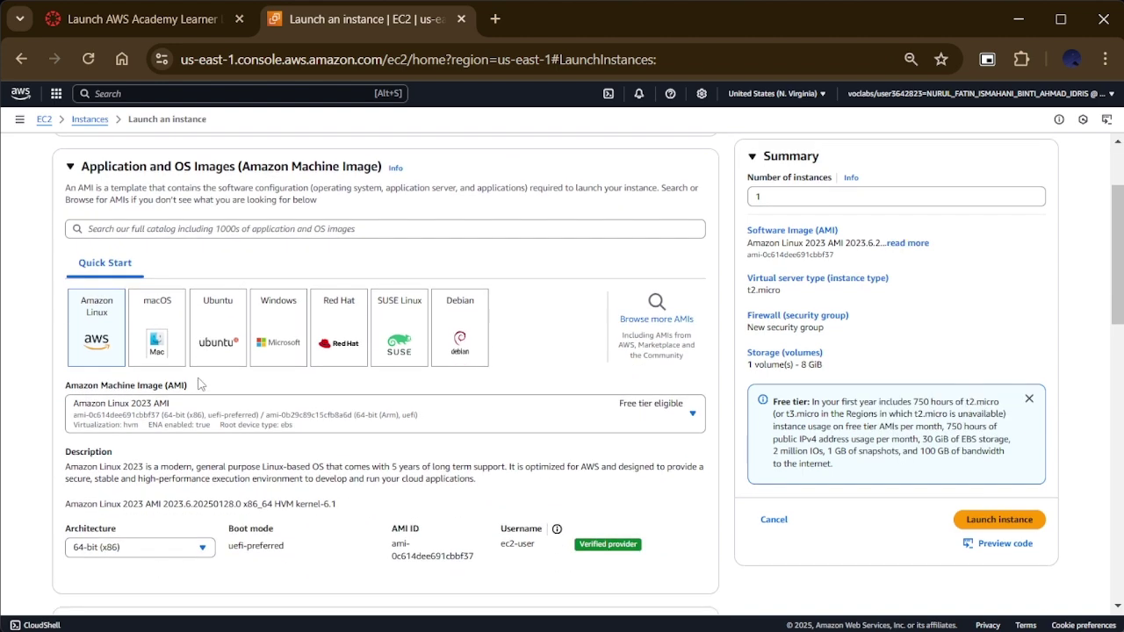
scroll(158, 480, "down", 5)
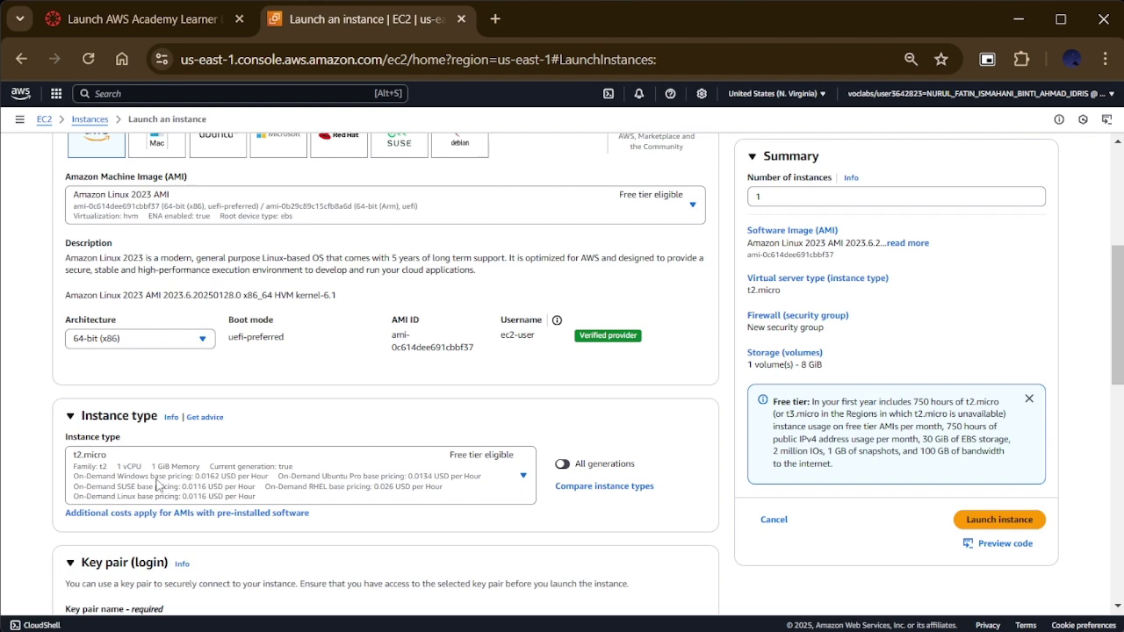
scroll(158, 484, "down", 1)
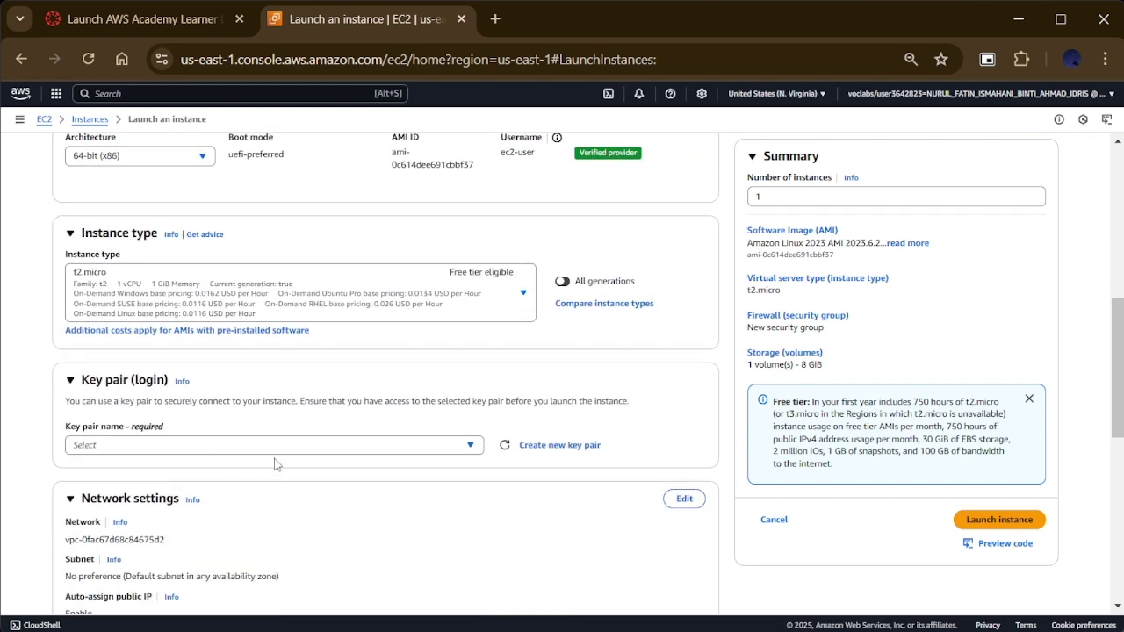
Step: Create an RSA .pem key pair called CloudResource and use it for this instance
left_click(472, 446)
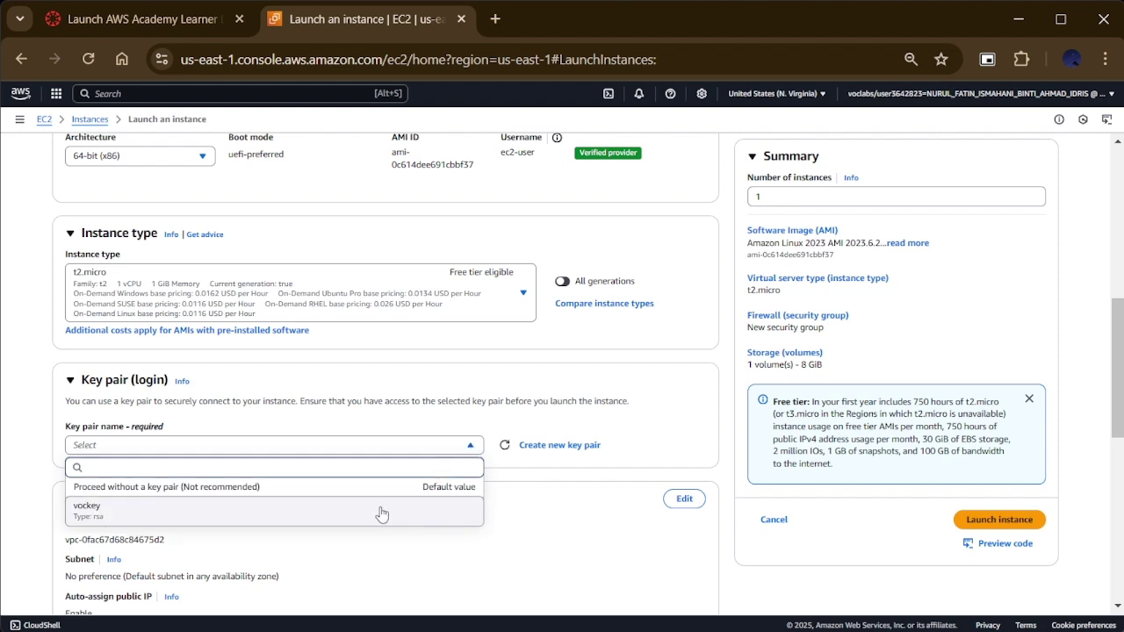
left_click(540, 479)
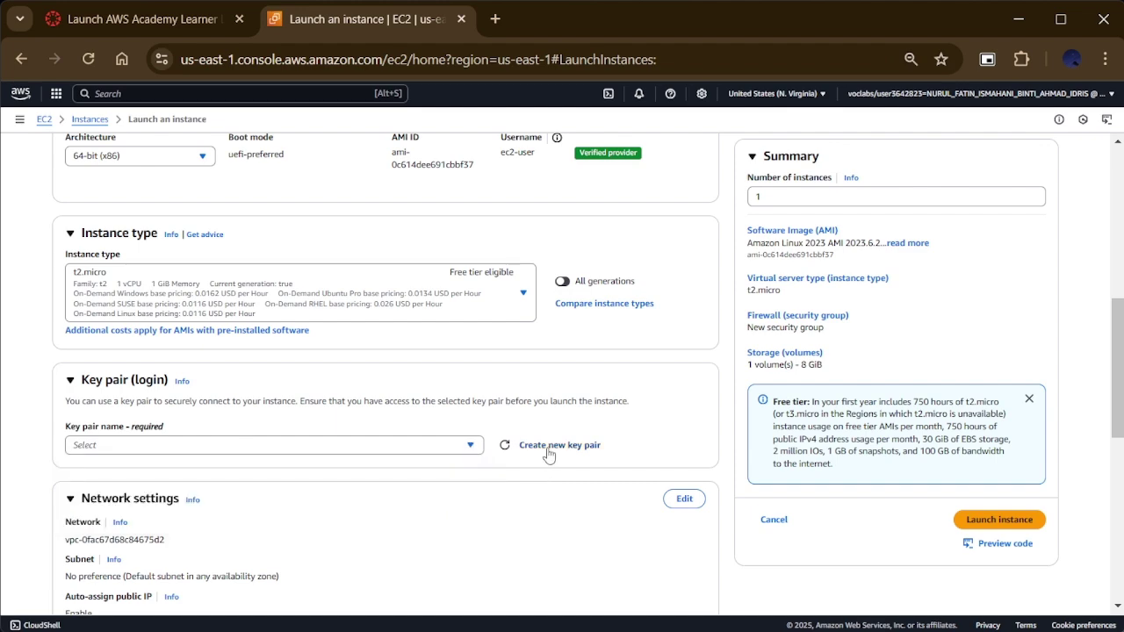
left_click(548, 449)
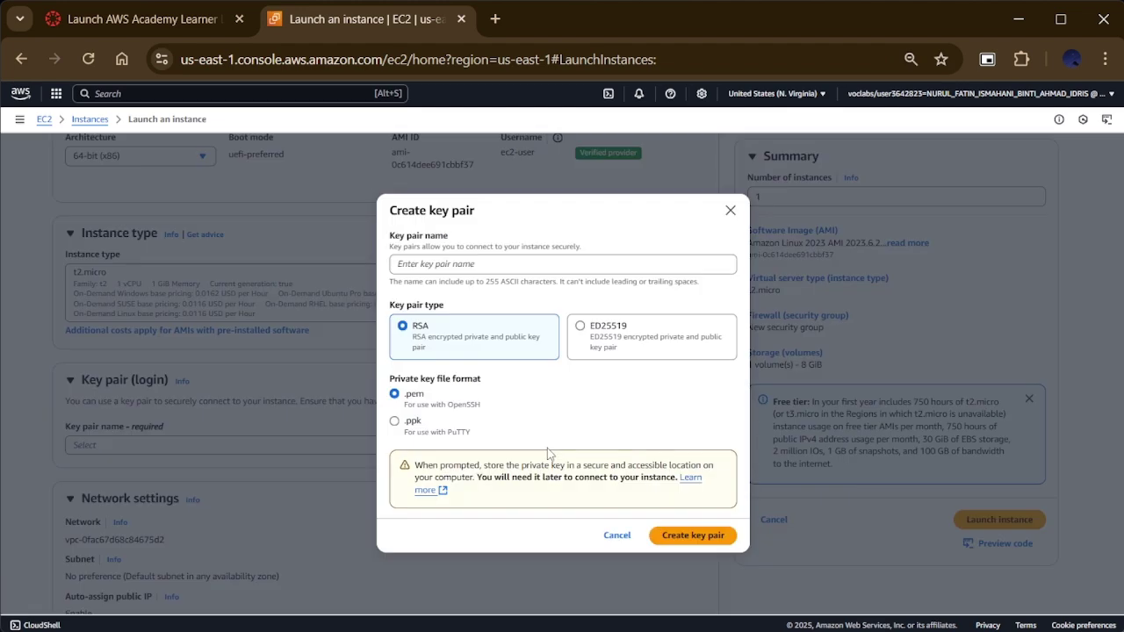
left_click(501, 271)
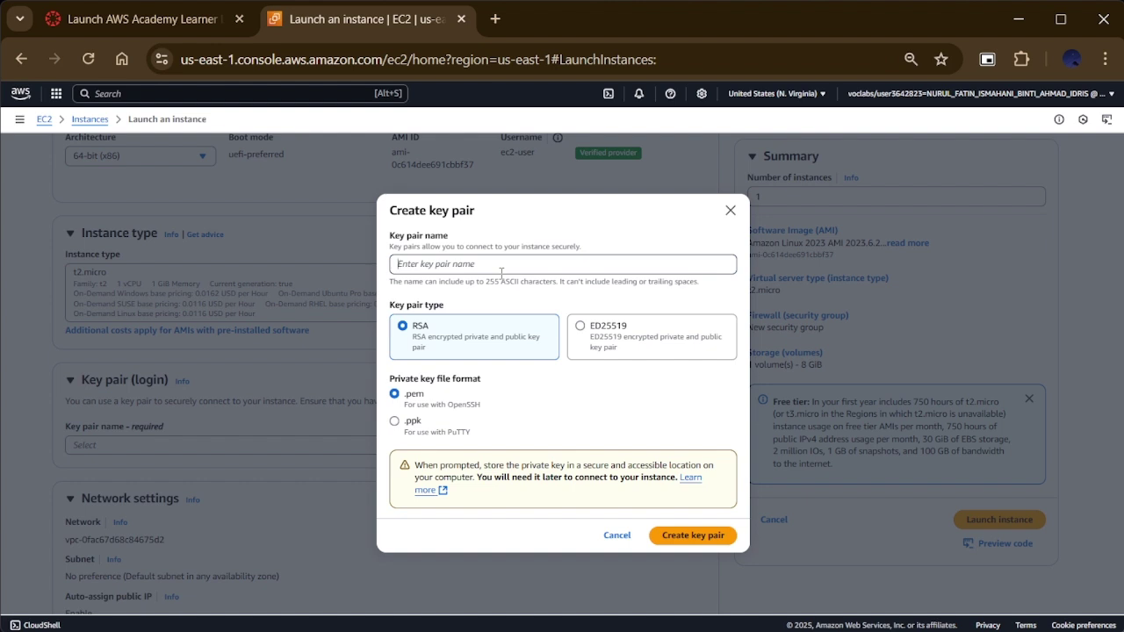
type("CloudResource")
left_click(694, 545)
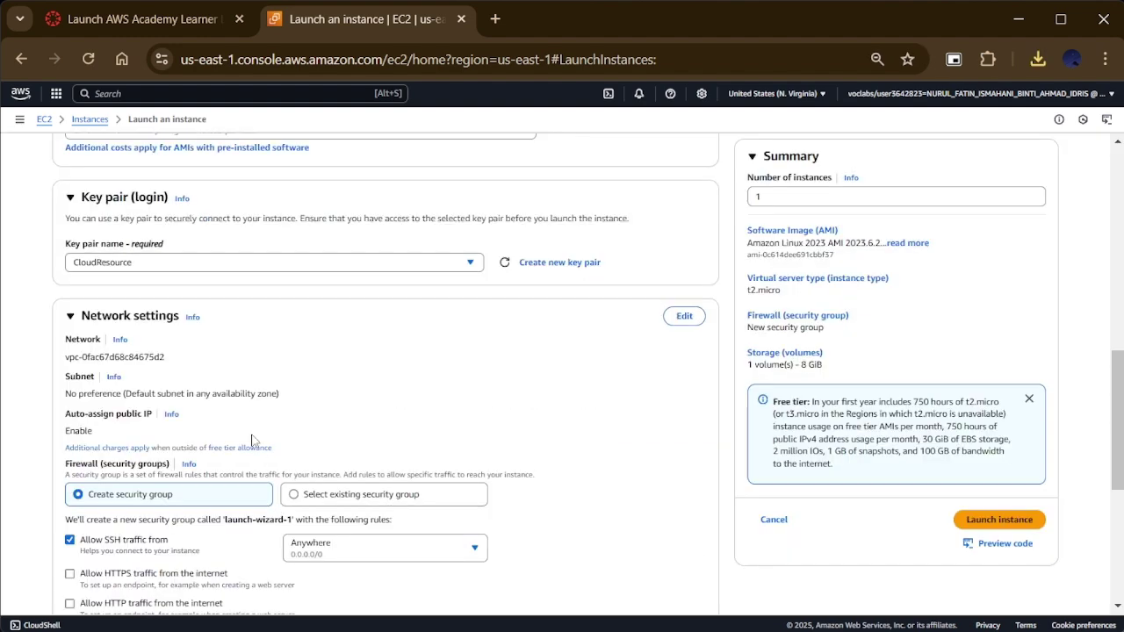
scroll(257, 442, "down", 1)
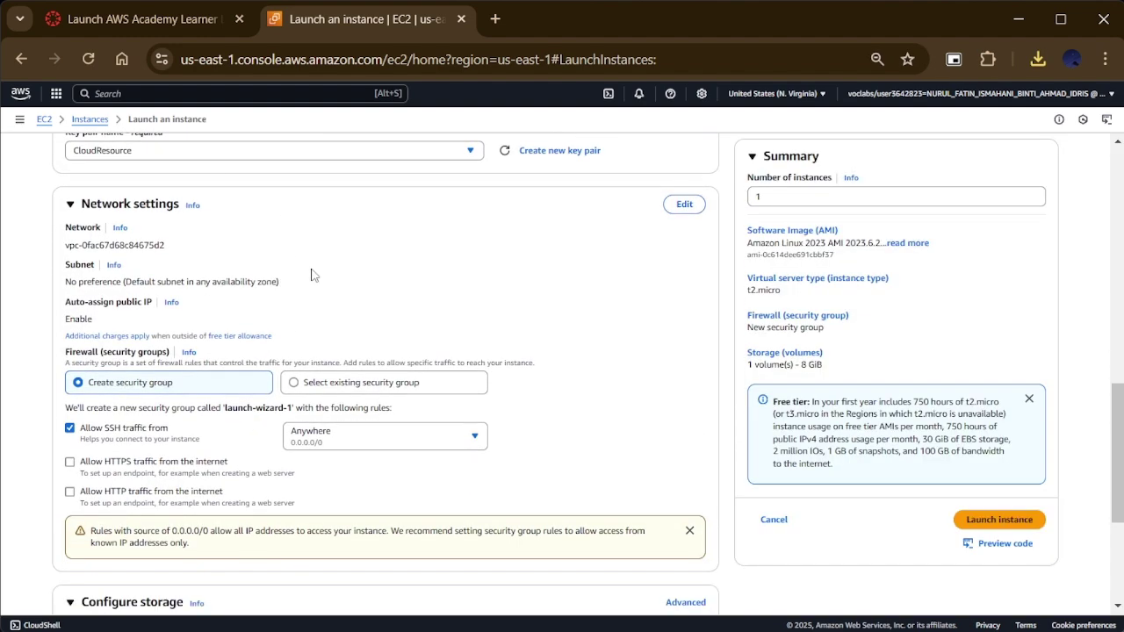
Step: Edit network settings: MyResource VPC, MyPublicSubnet, auto-assign public IP set to Enable
left_click(683, 205)
left_click(431, 254)
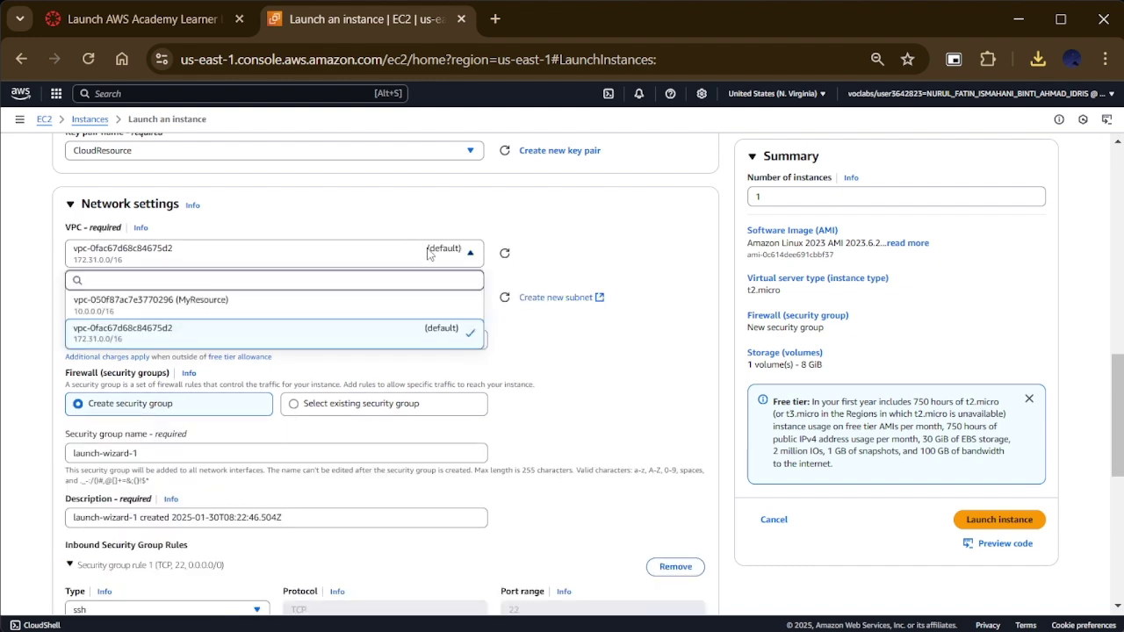
left_click(432, 309)
left_click(431, 309)
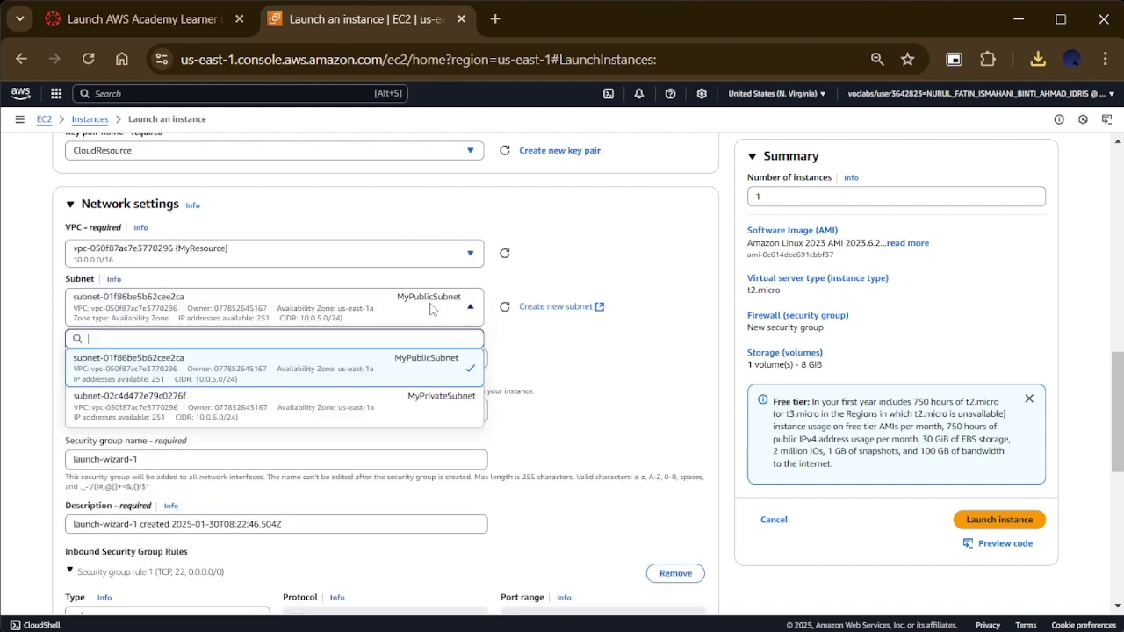
left_click(391, 369)
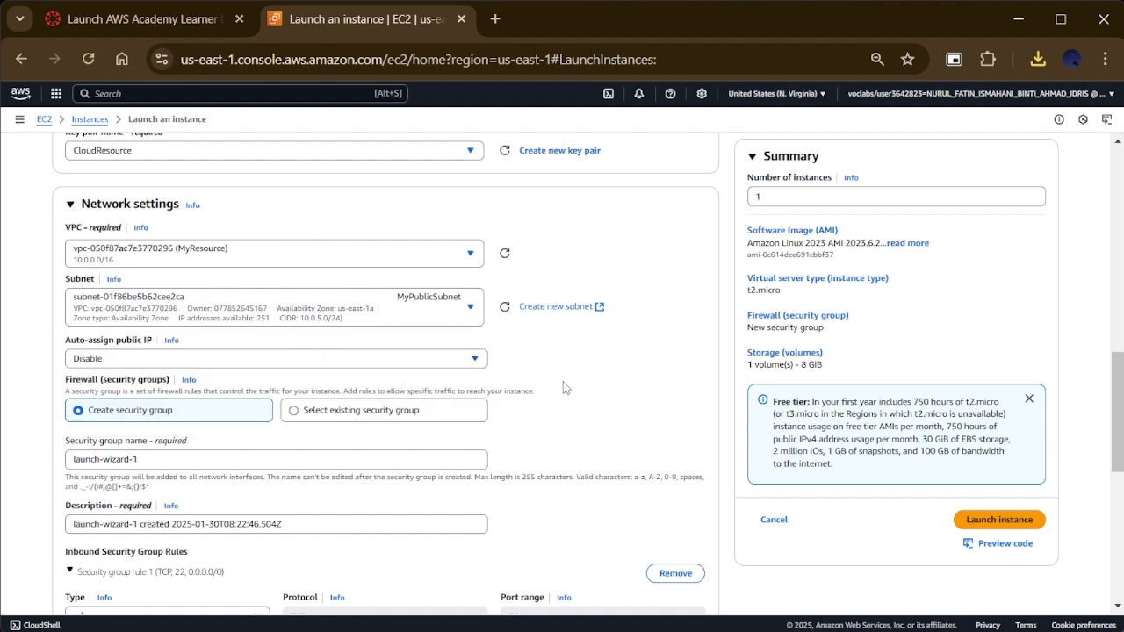
left_click(303, 364)
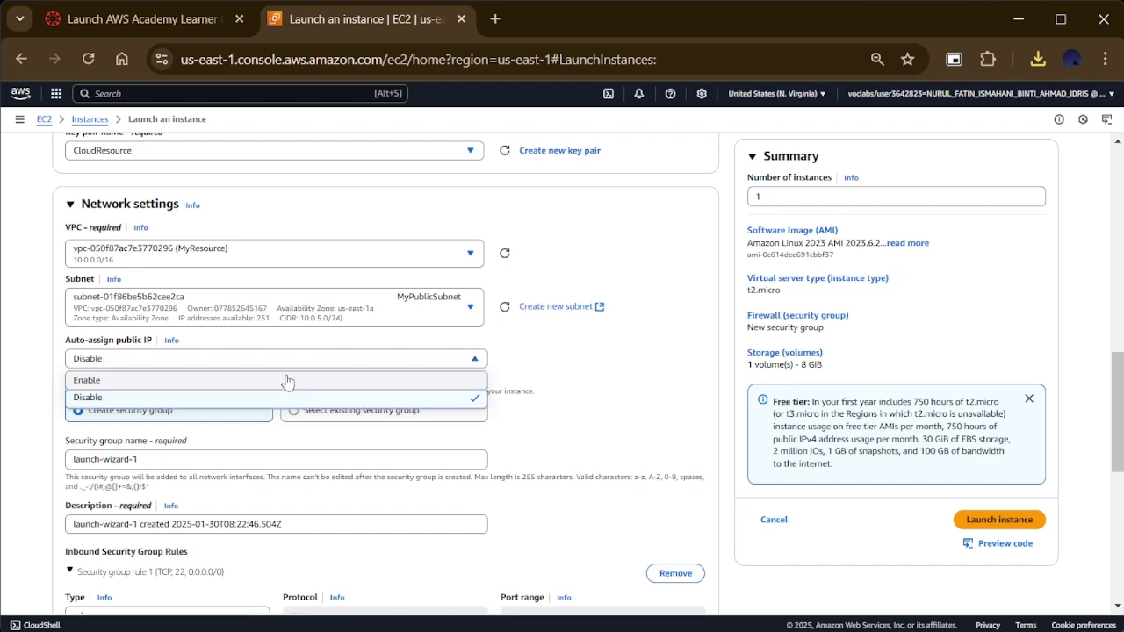
left_click(284, 380)
scroll(221, 466, "down", 3)
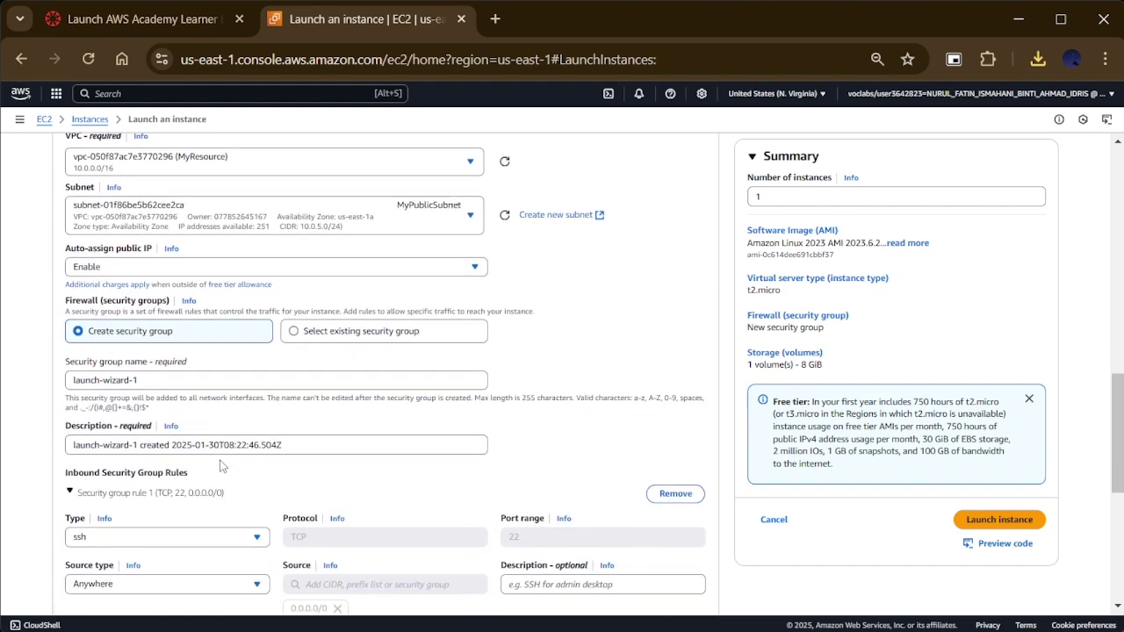
scroll(220, 466, "down", 1)
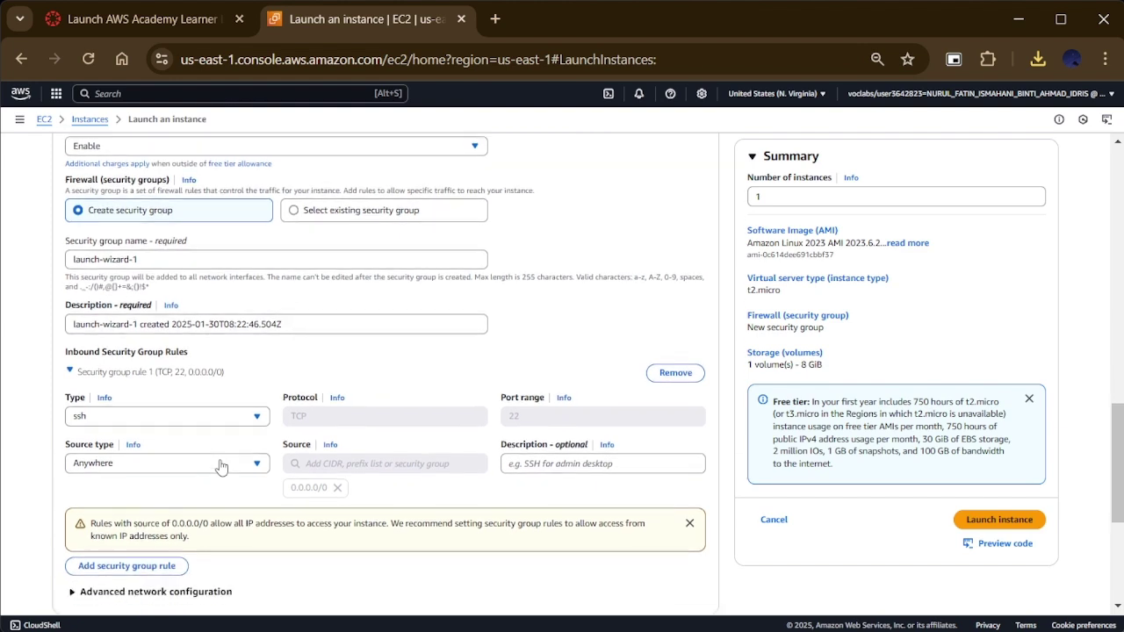
Step: Name the new security group MyResourceSG and replace launch-wizard-1 in its description with MyResourceSG
double_click(170, 252)
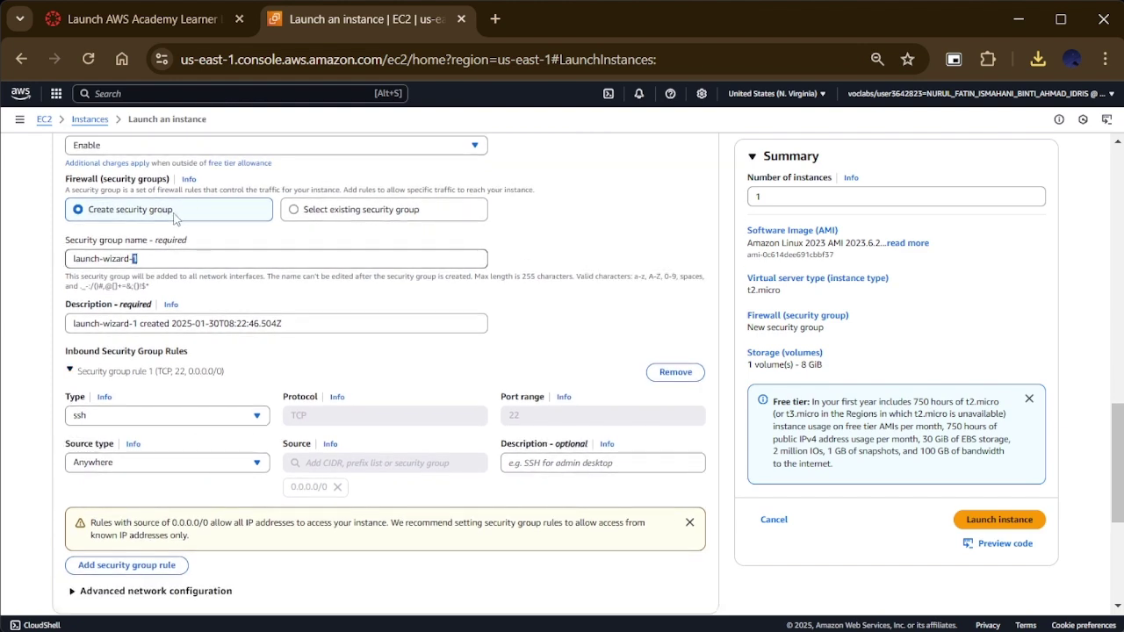
triple_click(154, 259)
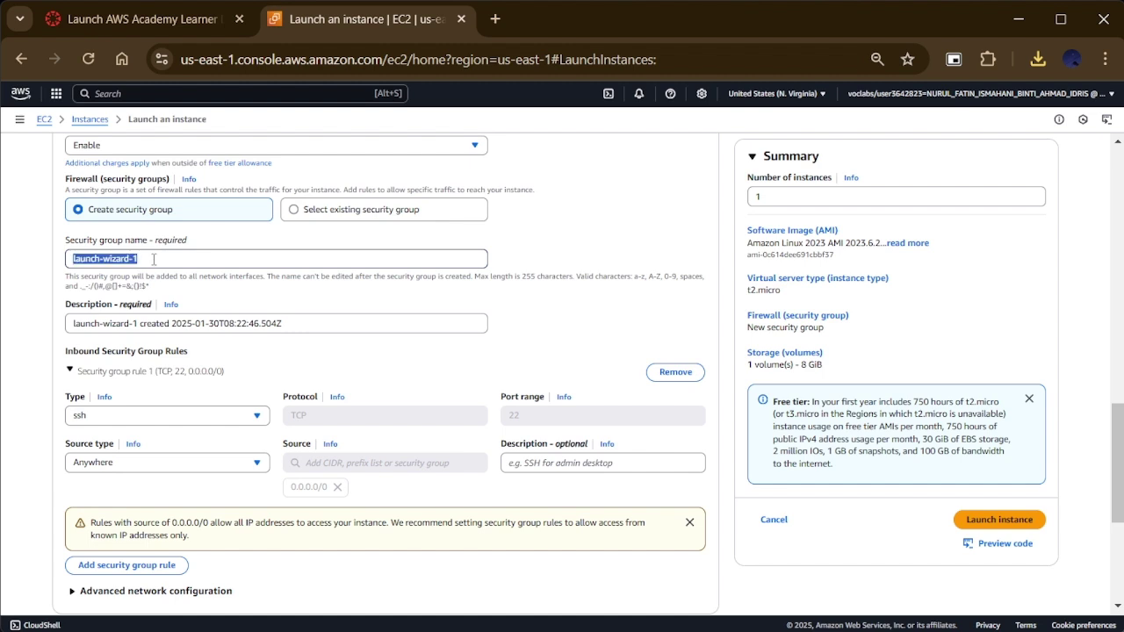
type("M")
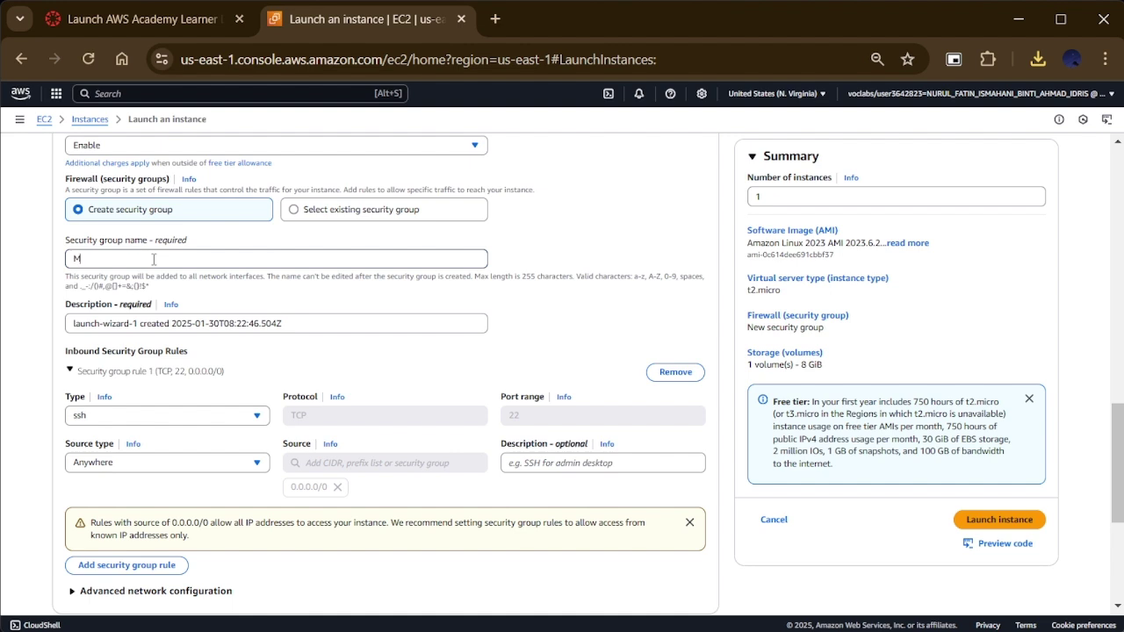
type("yResourceSG")
left_click_drag(162, 261, 49, 256)
key("ctrl+c")
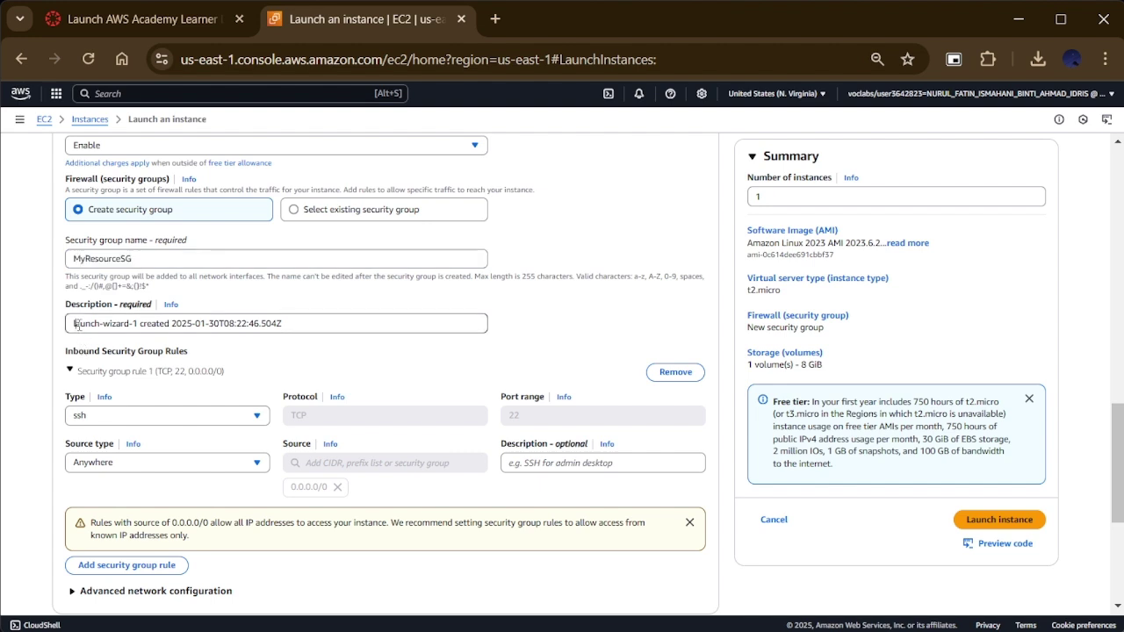
left_click_drag(76, 323, 138, 324)
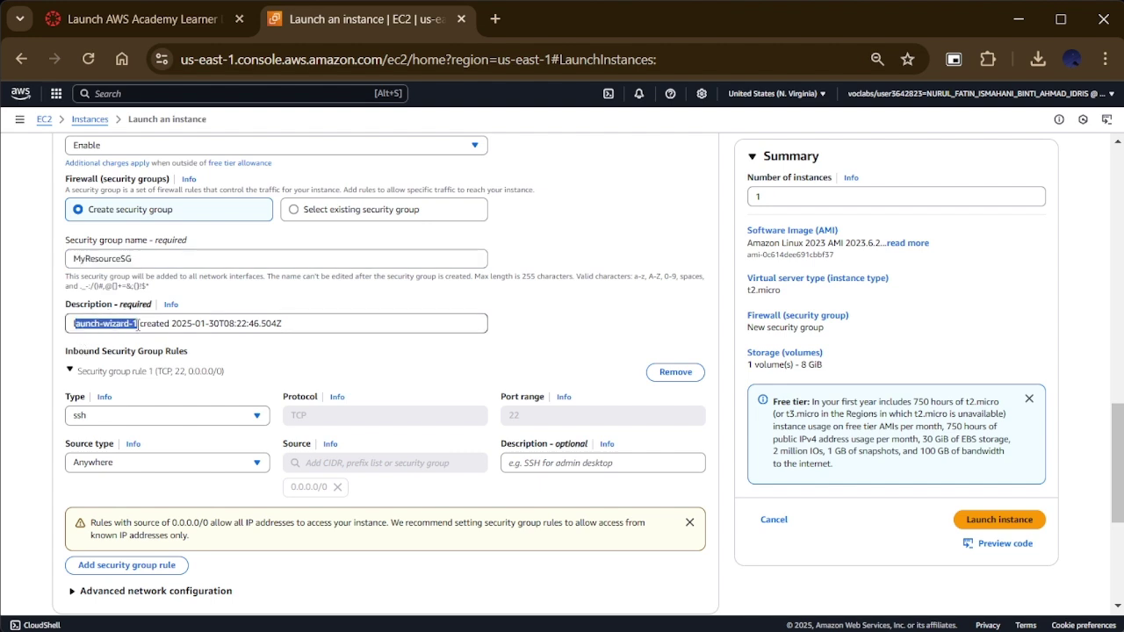
key("BackSpace")
key("ctrl+v")
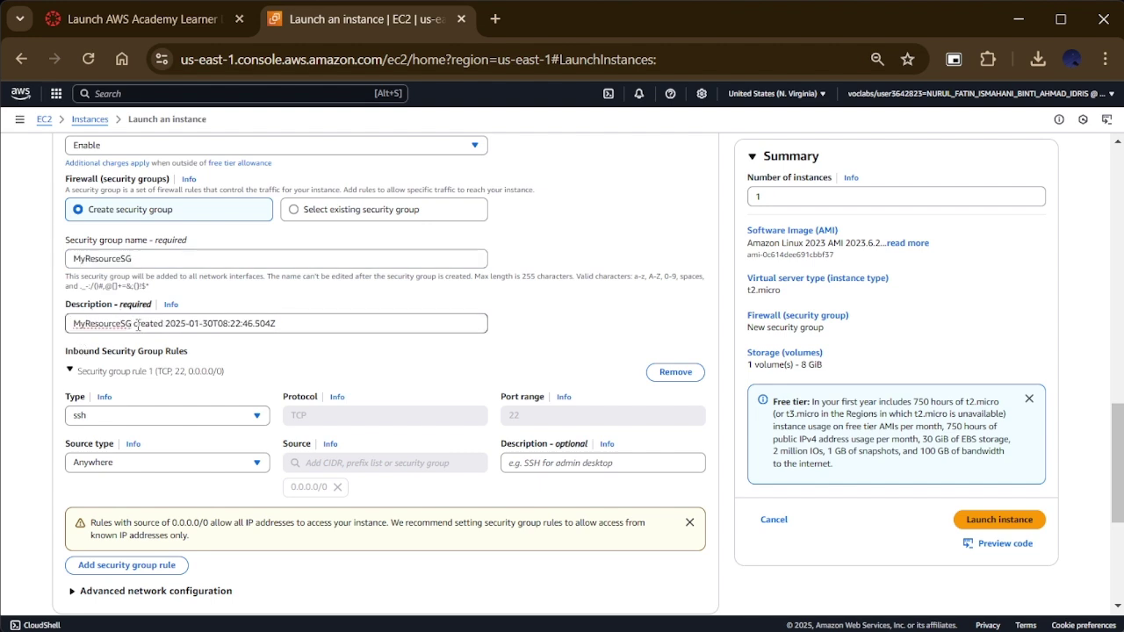
scroll(160, 386, "down", 1)
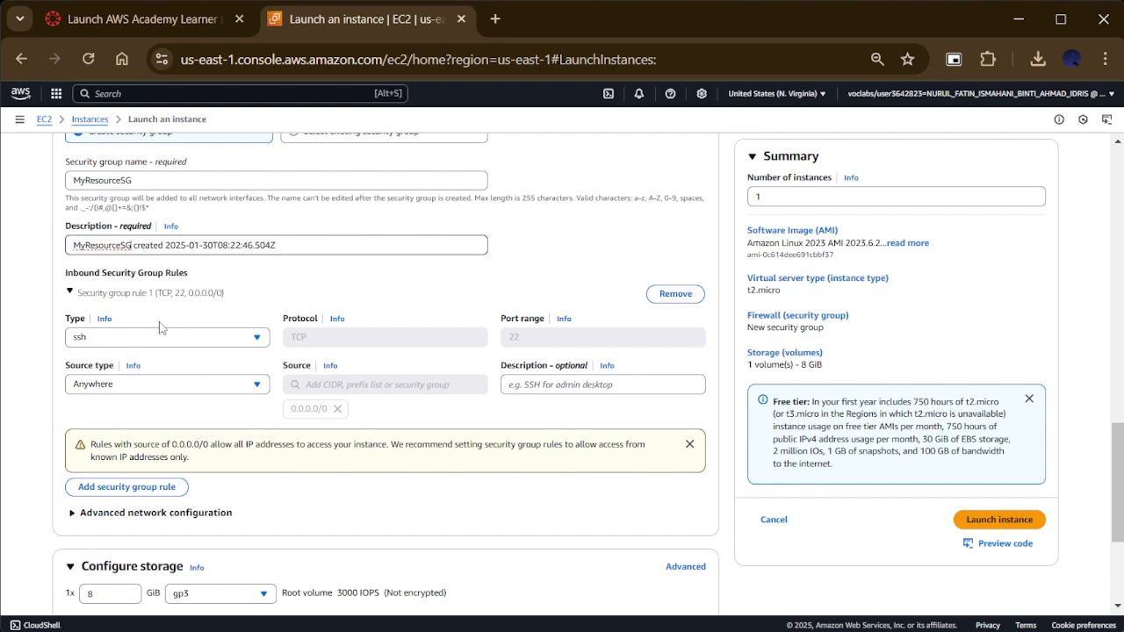
scroll(159, 327, "down", 1)
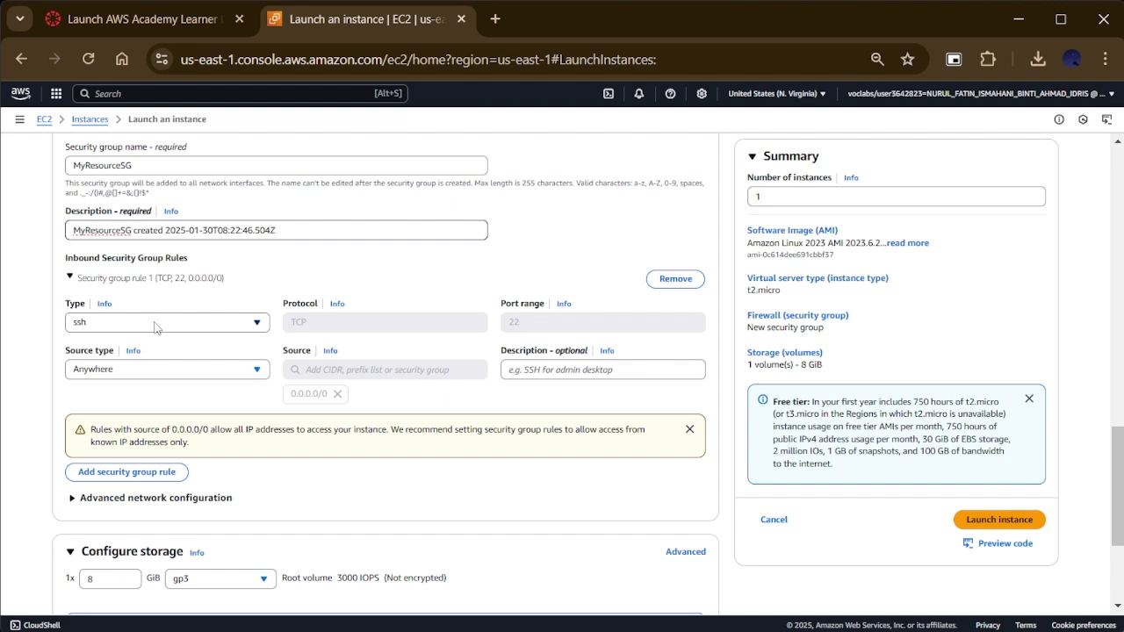
Step: Set the SSH rule's source to My IP and add an HTTP port 80 rule from Anywhere
left_click(140, 373)
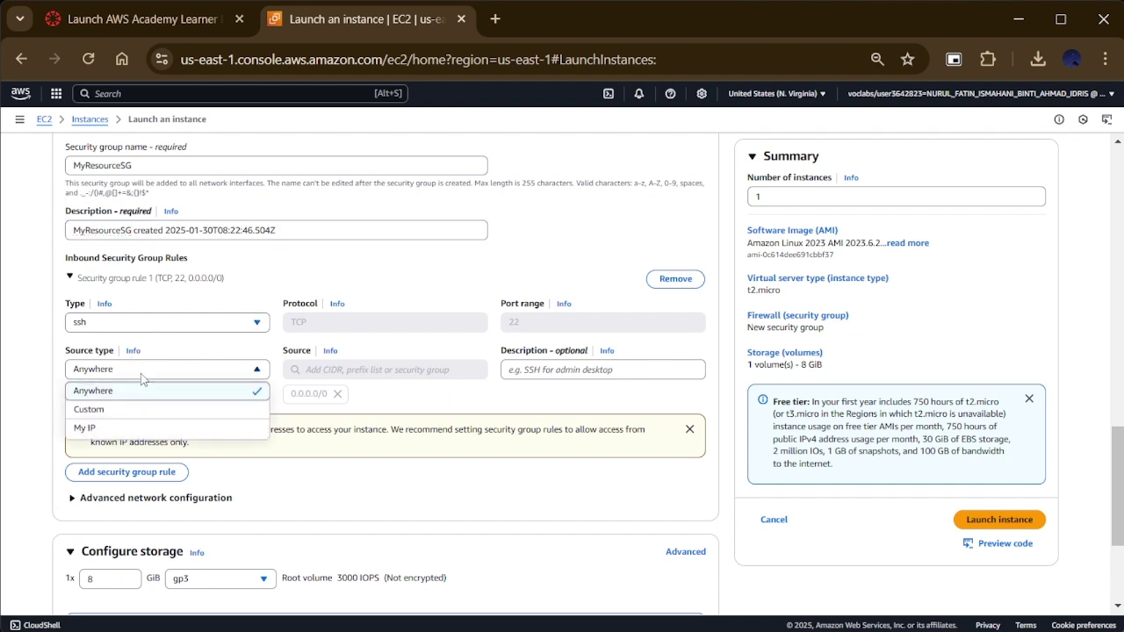
left_click(156, 433)
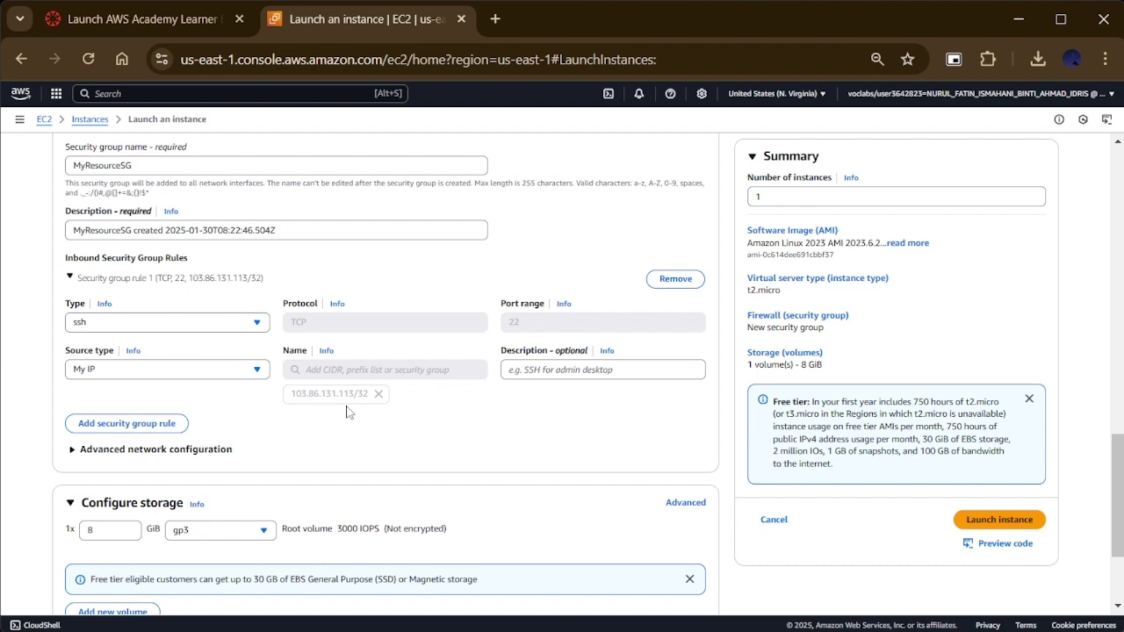
left_click(145, 424)
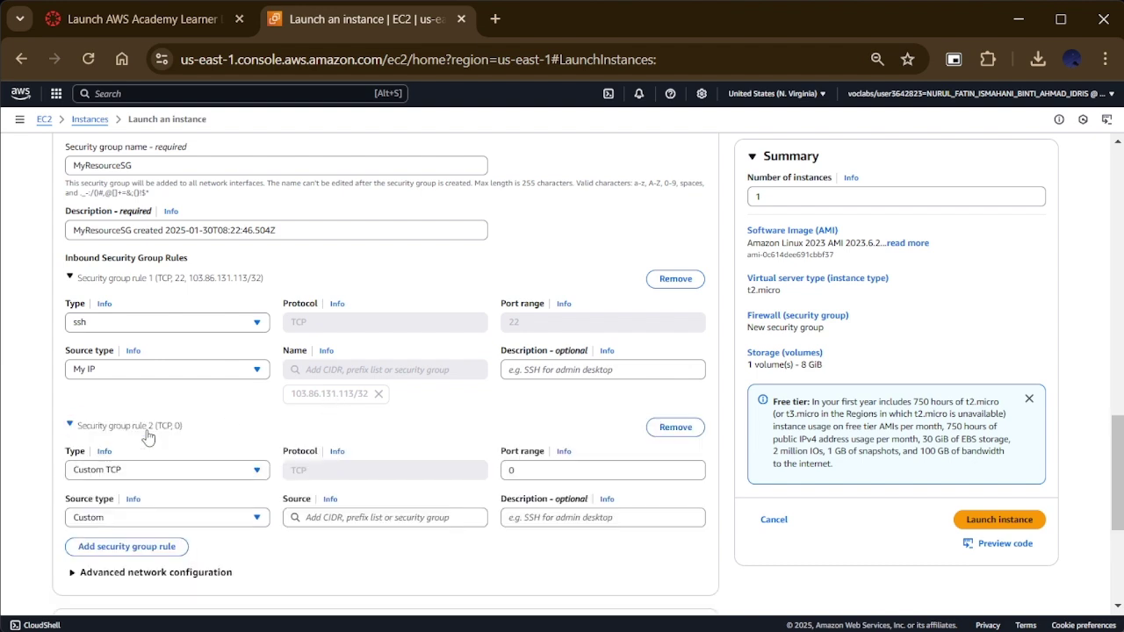
left_click(145, 474)
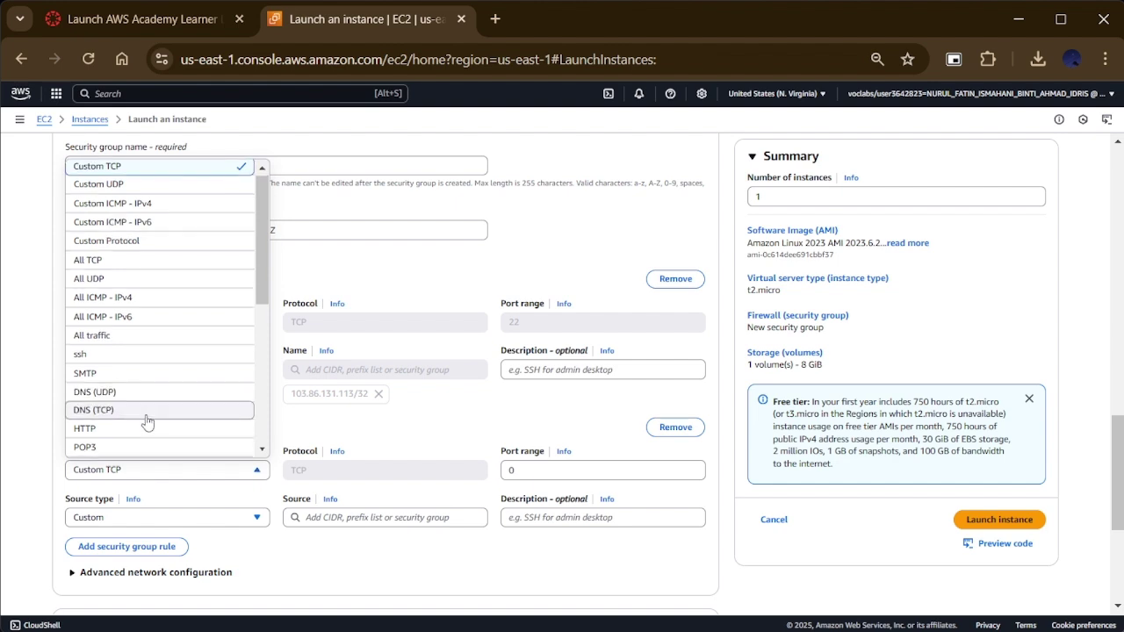
left_click(142, 431)
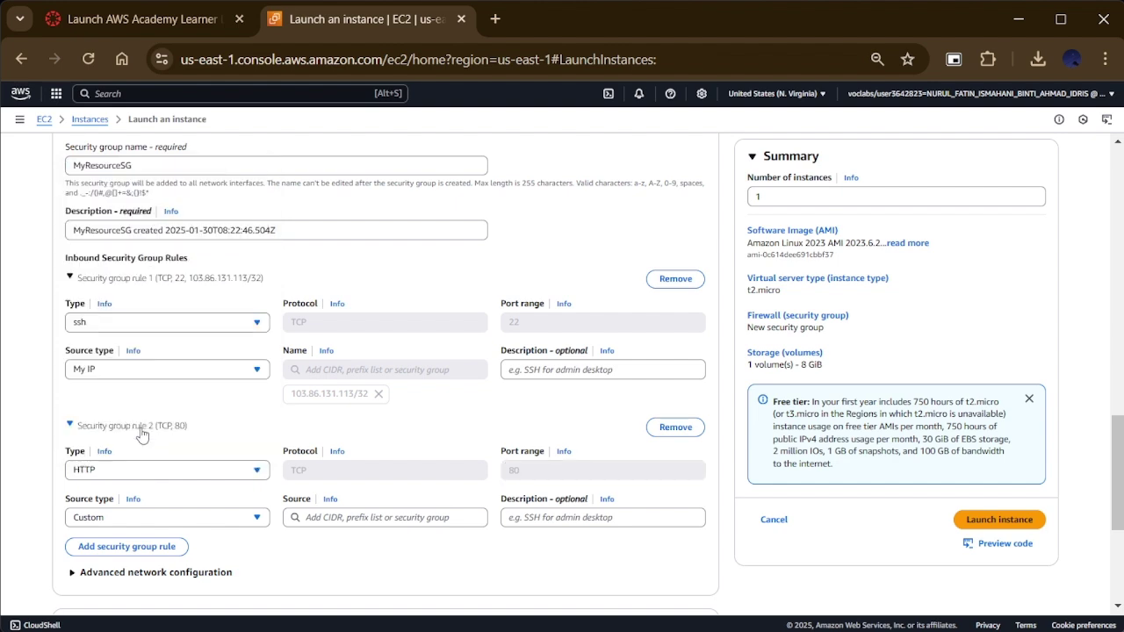
left_click(141, 519)
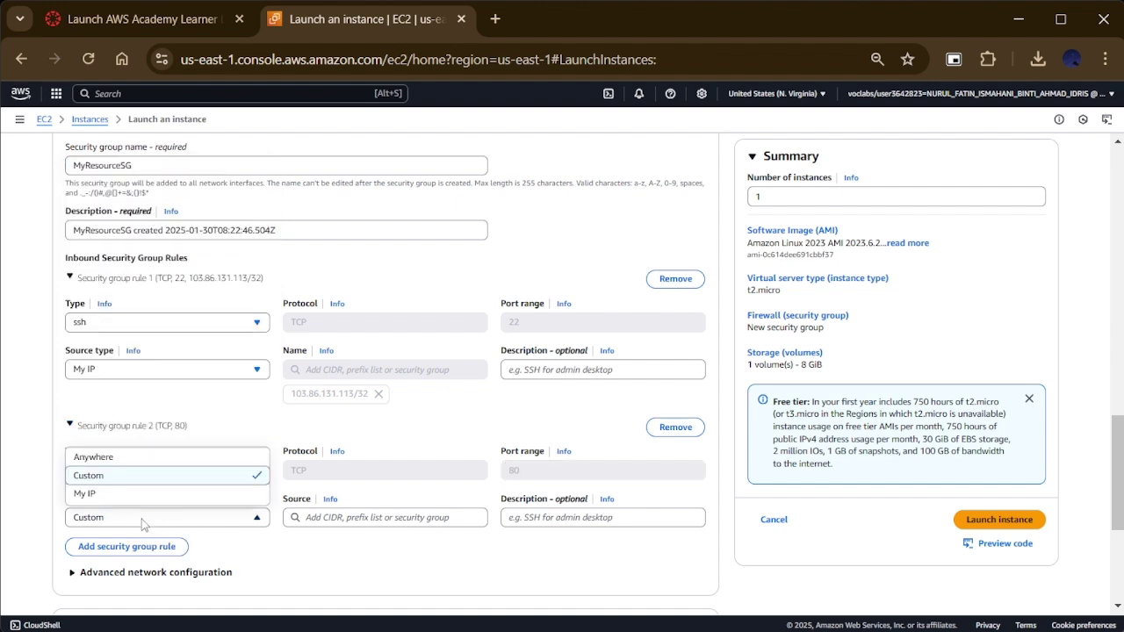
left_click(150, 460)
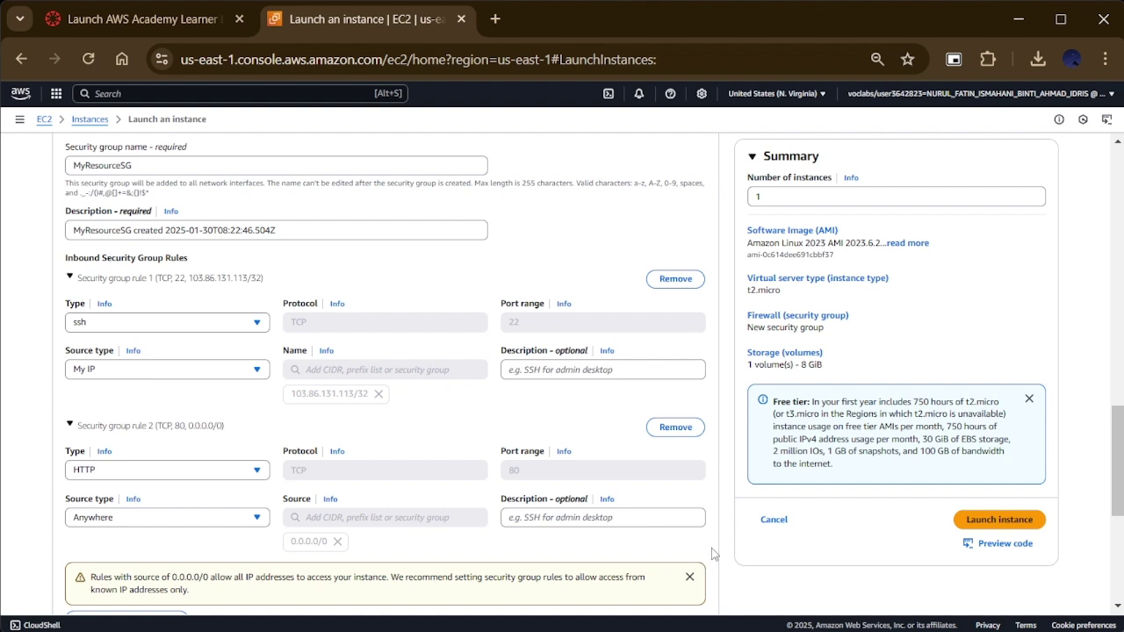
scroll(711, 548, "down", 3)
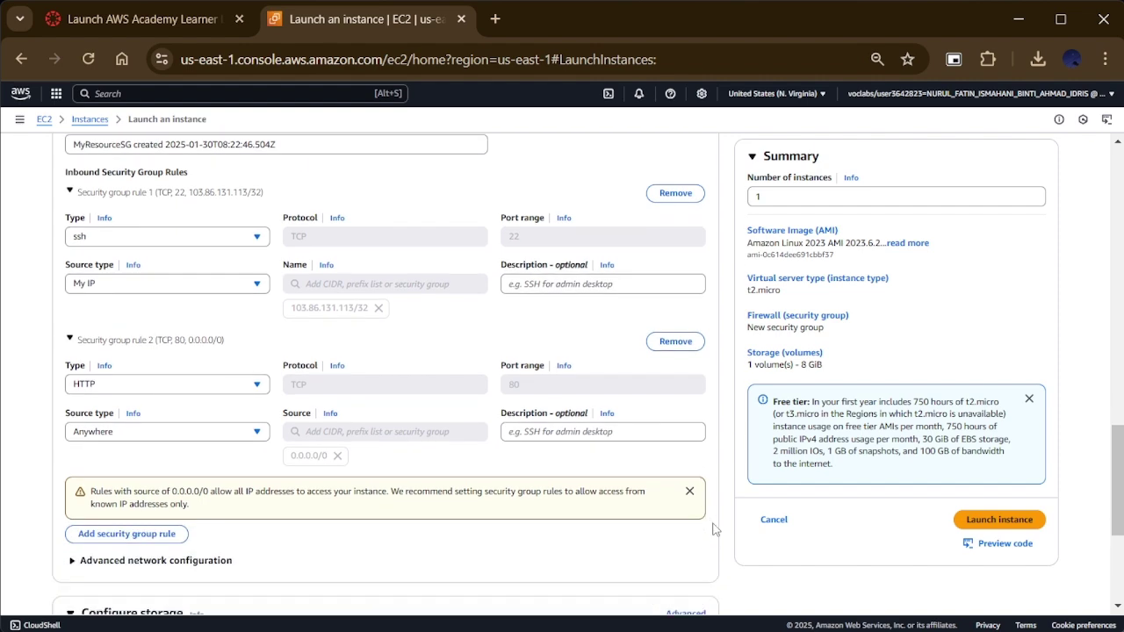
scroll(594, 503, "down", 1)
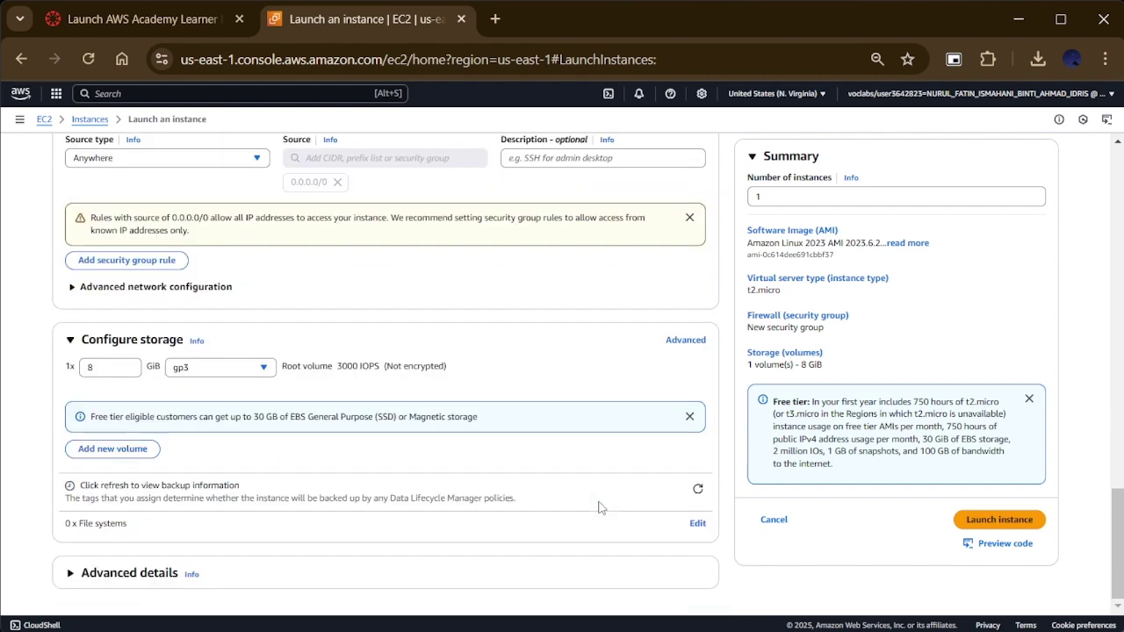
scroll(710, 577, "up", 2)
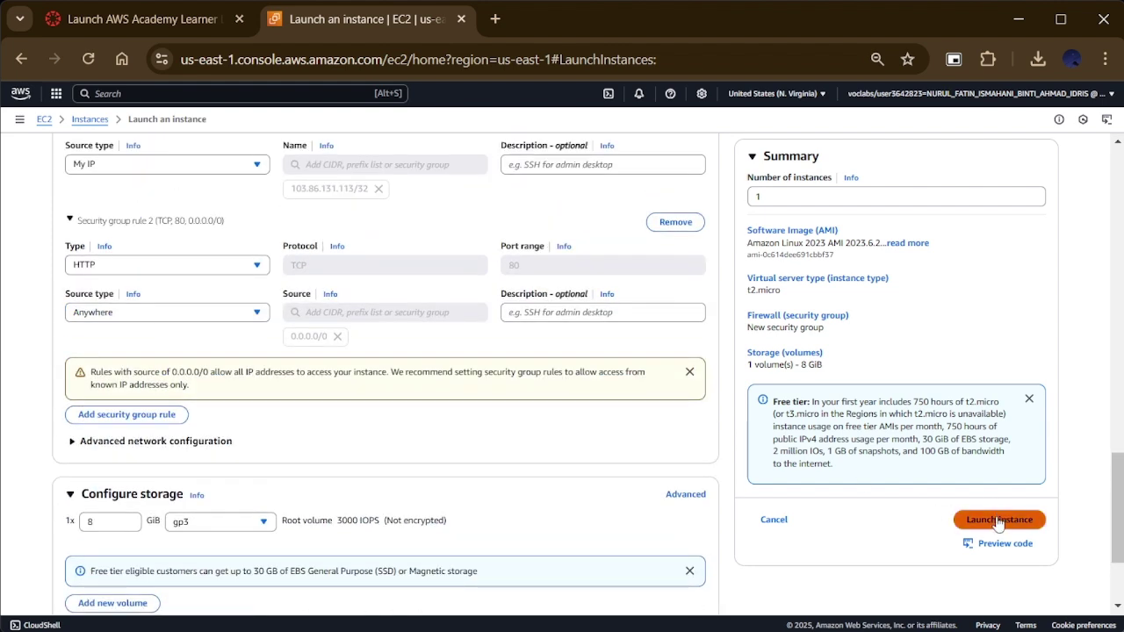
Step: Launch the public web server instance, review its launch log, and open a fresh launch form
left_click(999, 520)
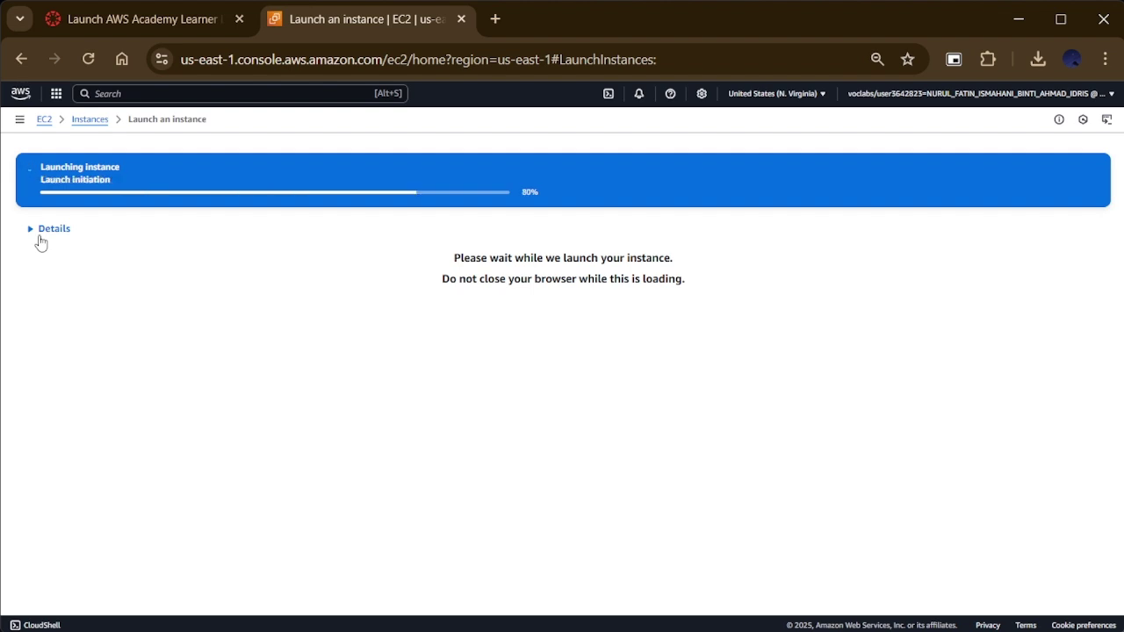
left_click(44, 219)
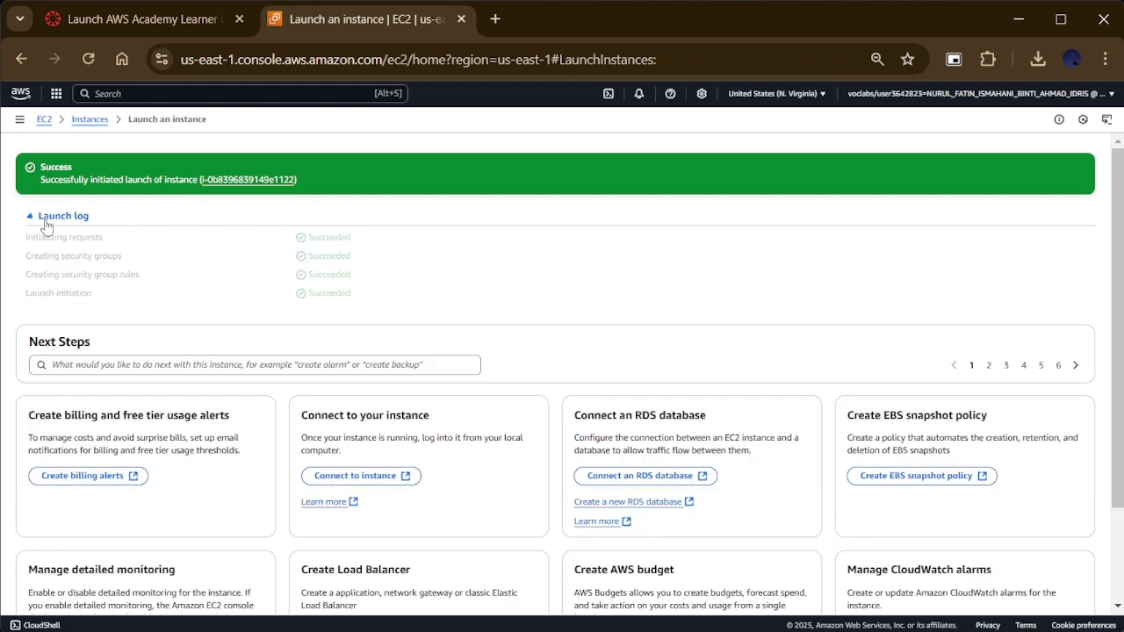
left_click(91, 119)
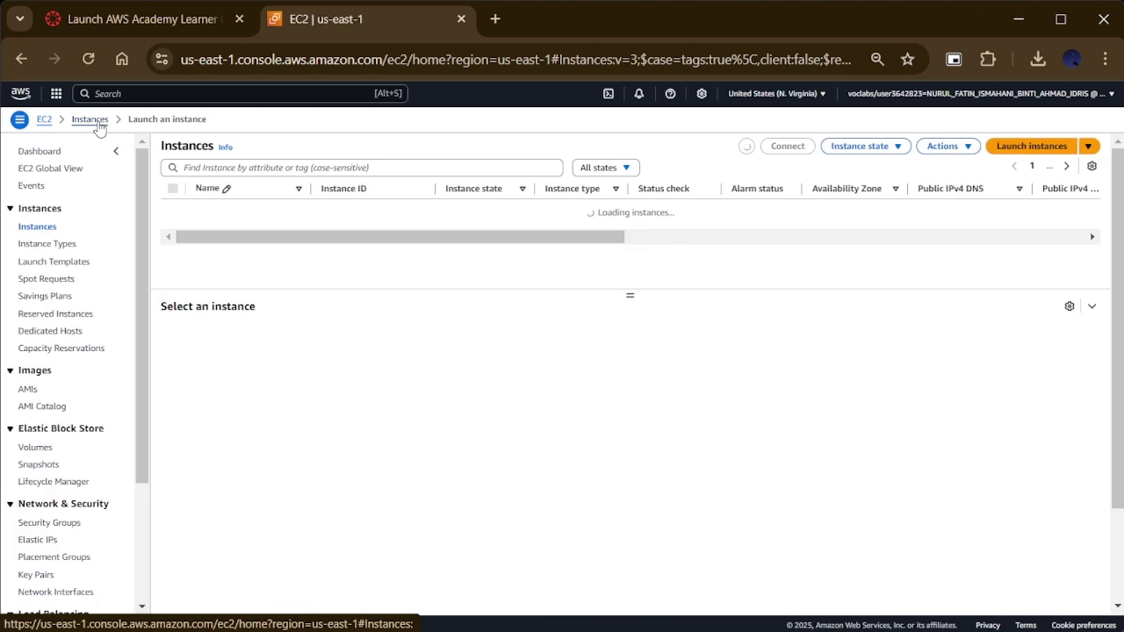
left_click(1016, 147)
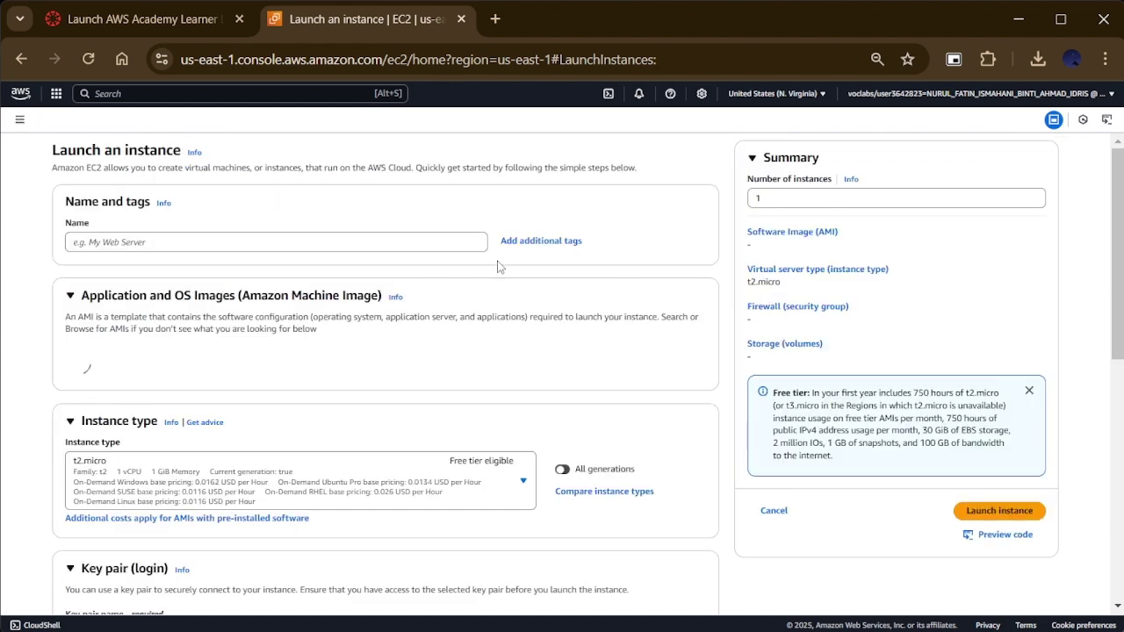
Step: Name the second instance 'MyResPrivate Web Server'
left_click(366, 242)
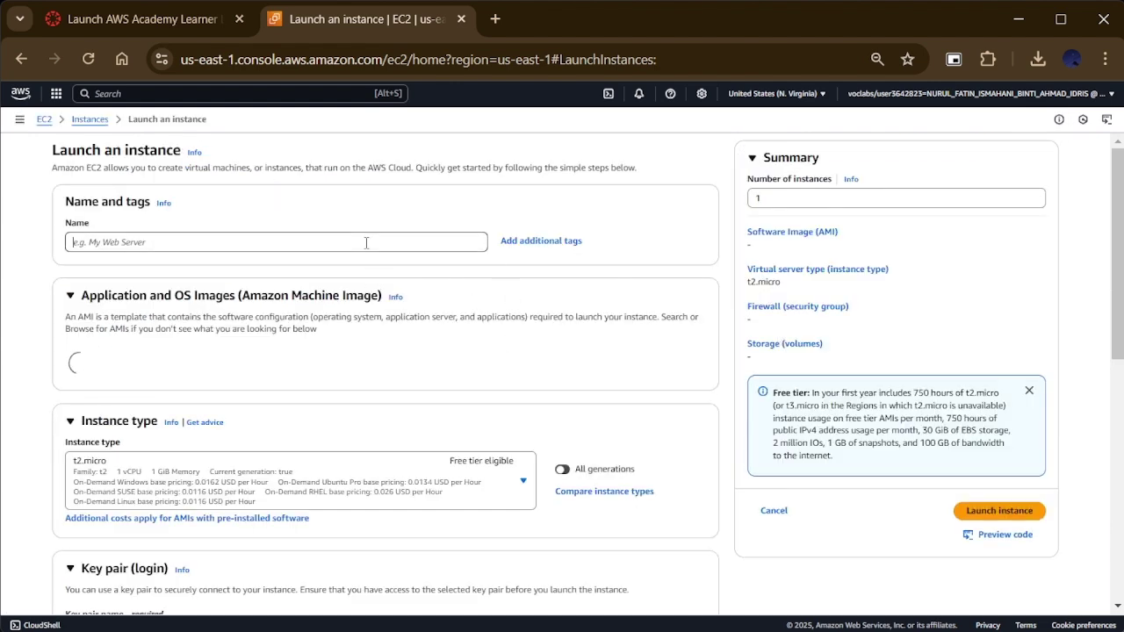
type("MyPrivate")
key("Left")
key("Left")
key("Left")
key("Left")
key("Left")
key("Left")
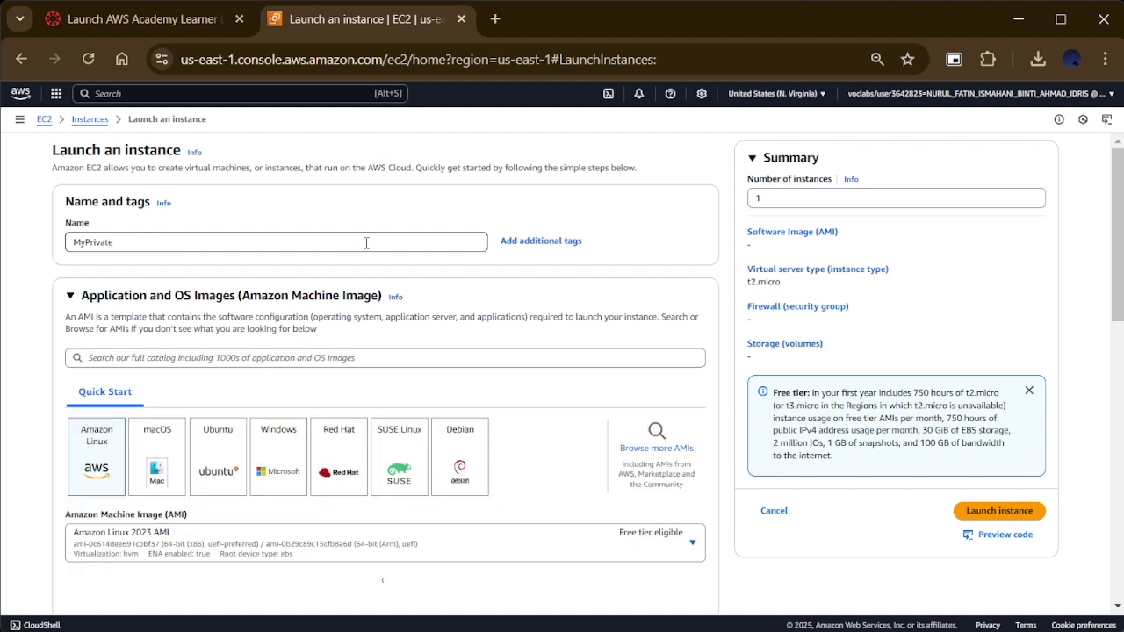
type("Res")
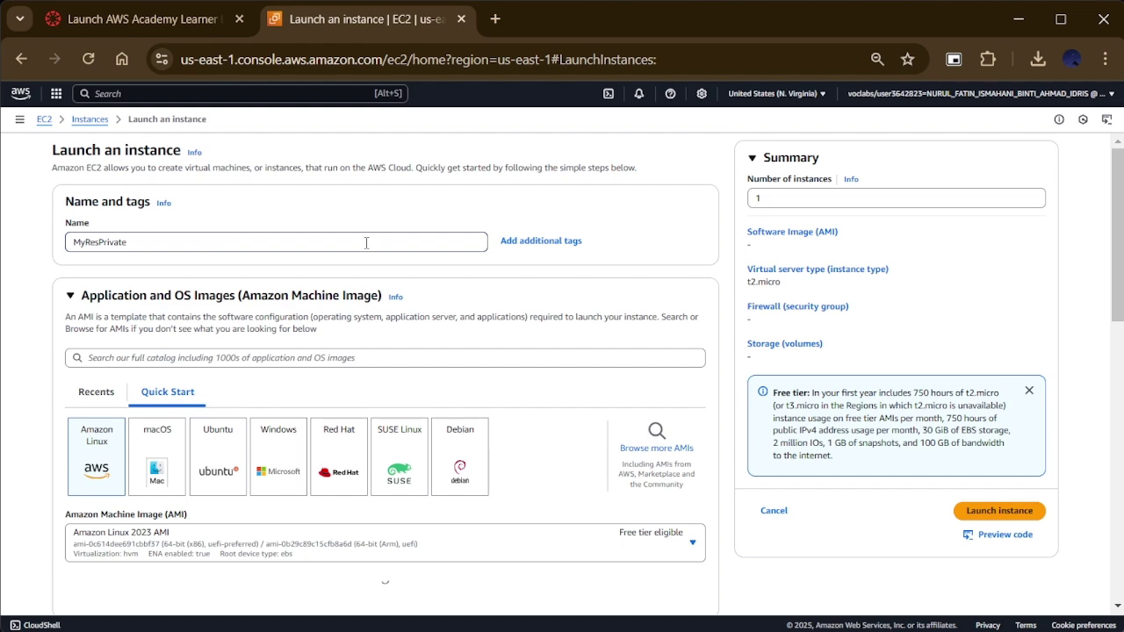
type("Web Server")
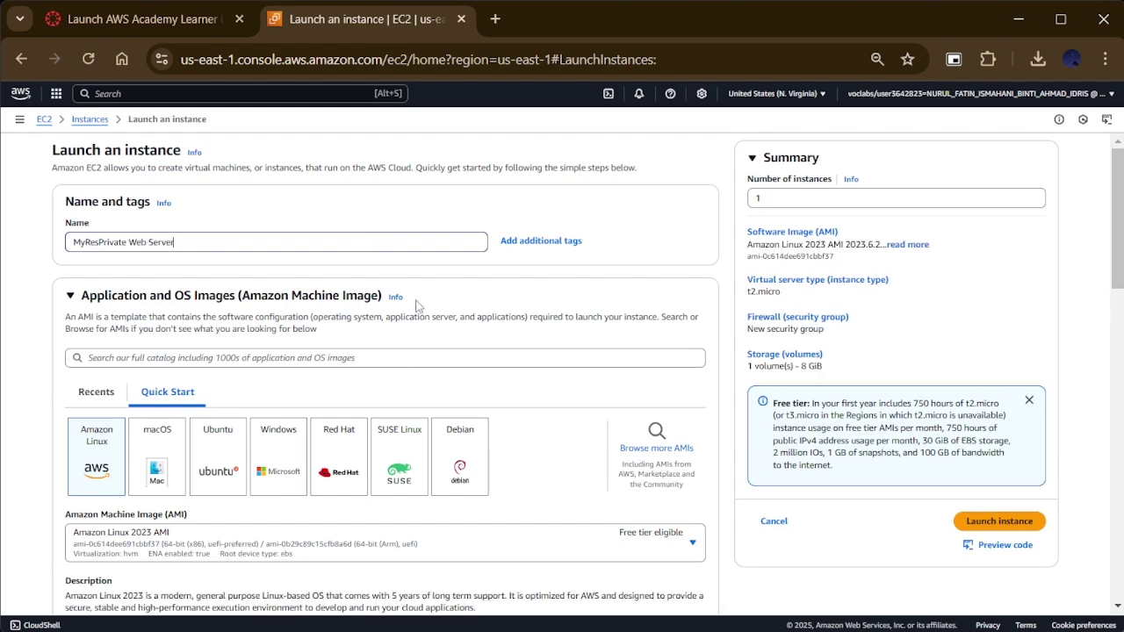
Step: Select the existing CloudResource key pair for the instance
scroll(432, 389, "down", 1)
scroll(431, 389, "down", 1)
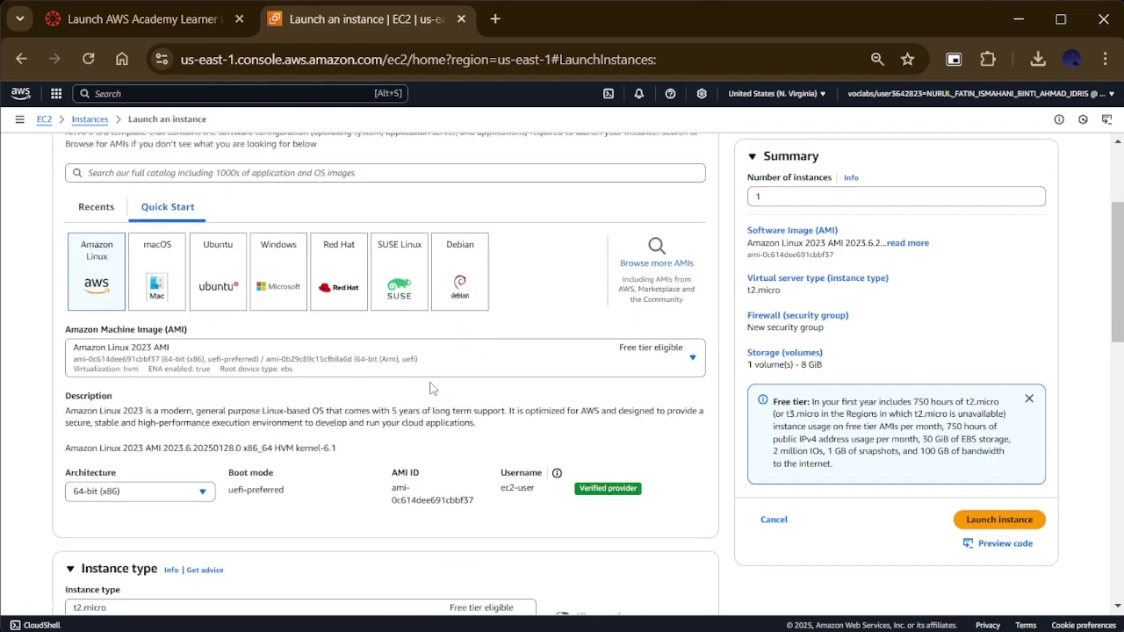
scroll(475, 469, "down", 3)
scroll(475, 469, "down", 1)
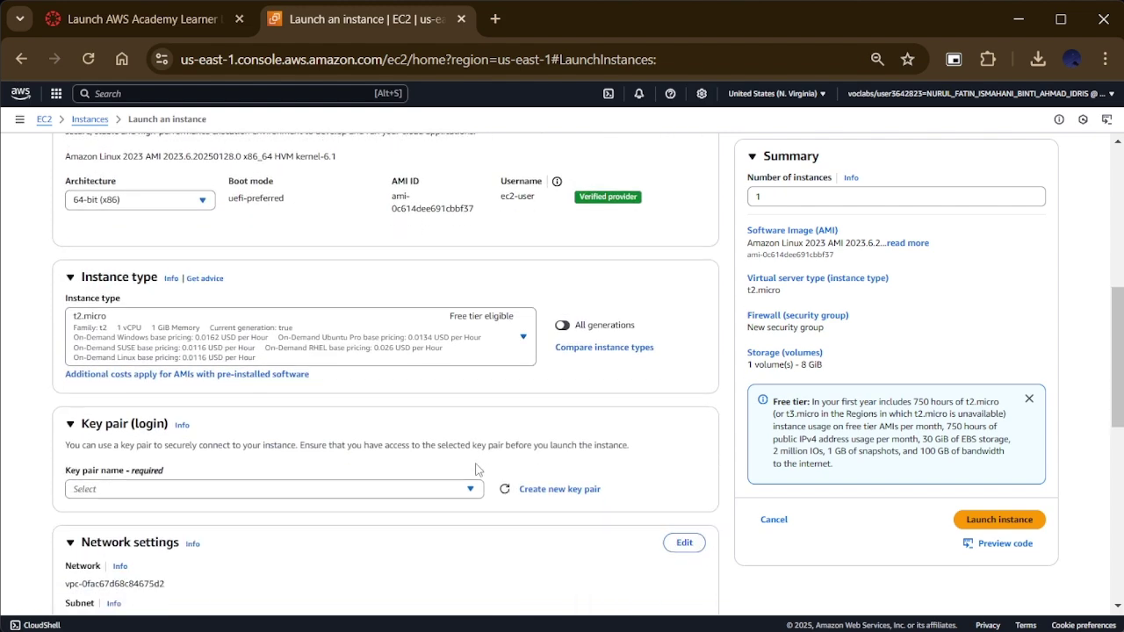
scroll(475, 470, "down", 2)
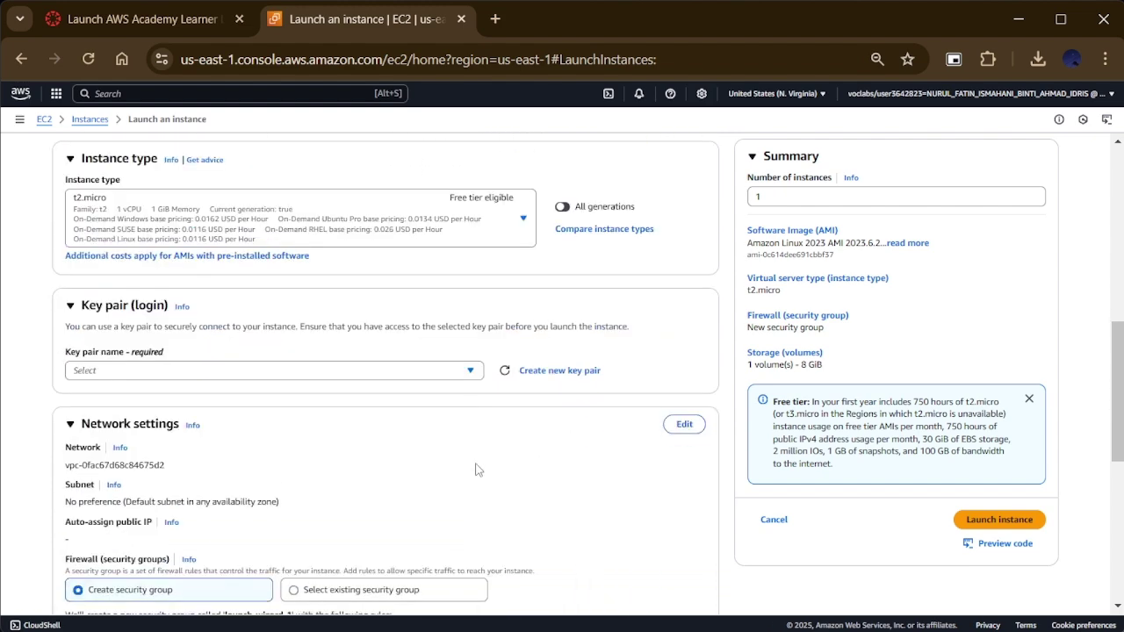
left_click(470, 371)
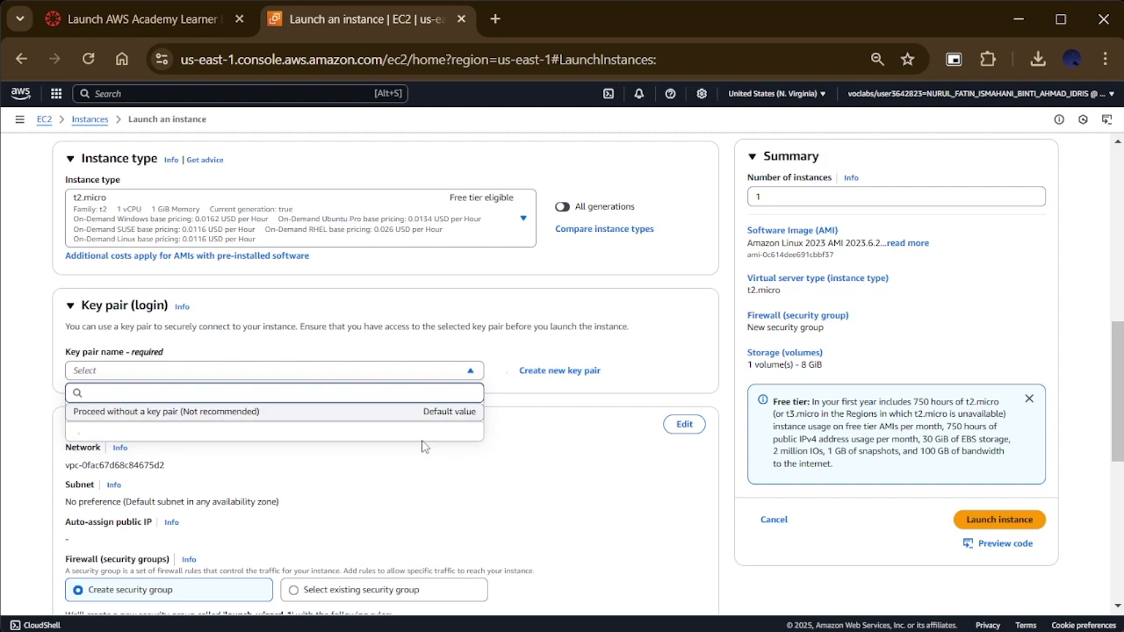
left_click(392, 435)
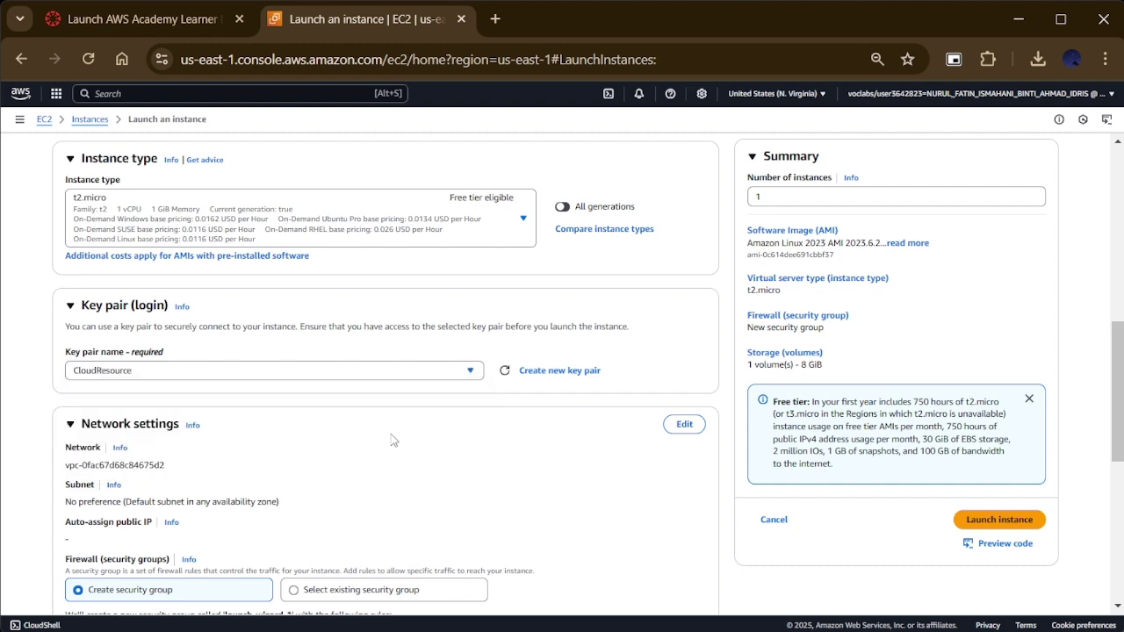
scroll(392, 439, "down", 3)
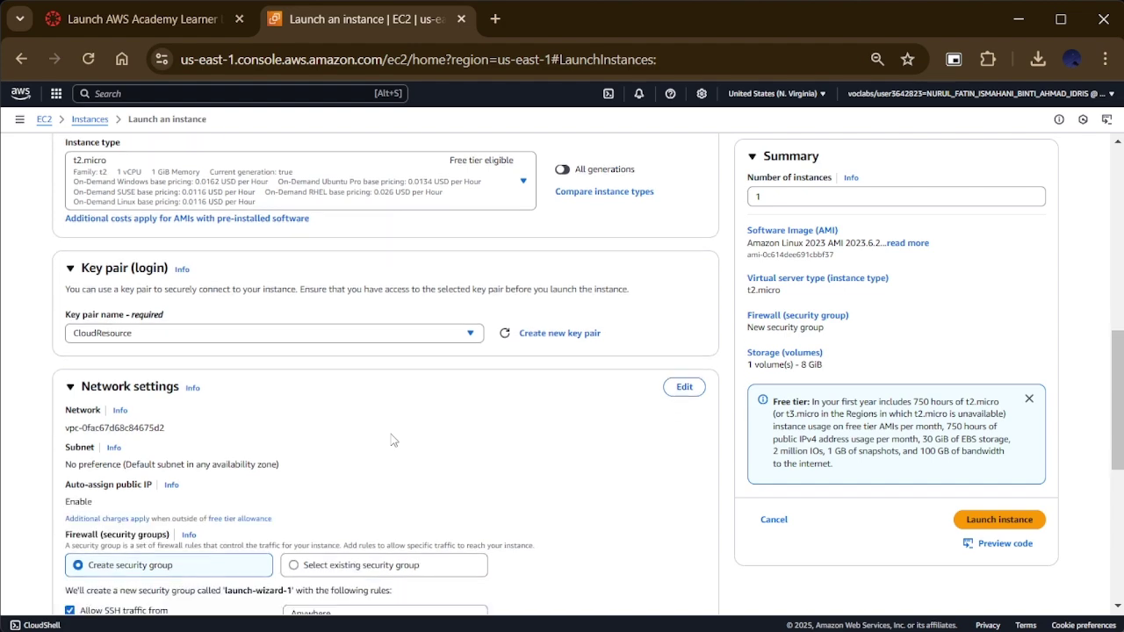
scroll(392, 434, "down", 1)
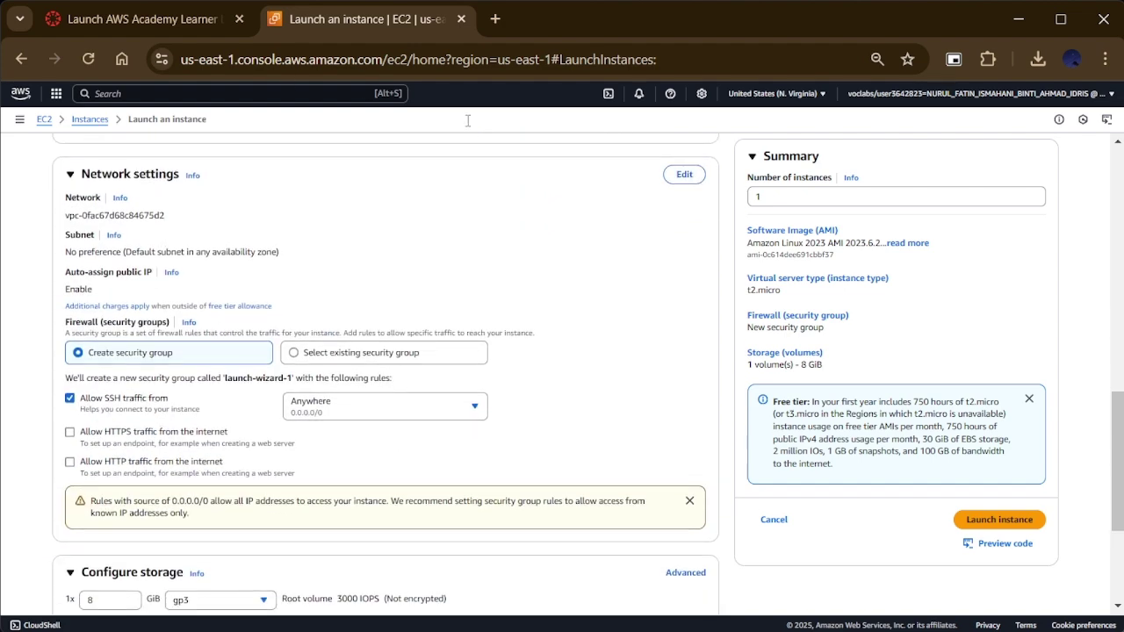
Step: Put the second instance in the MyResource VPC's MyPrivateSubnet with auto-assign public IP enabled
left_click(682, 176)
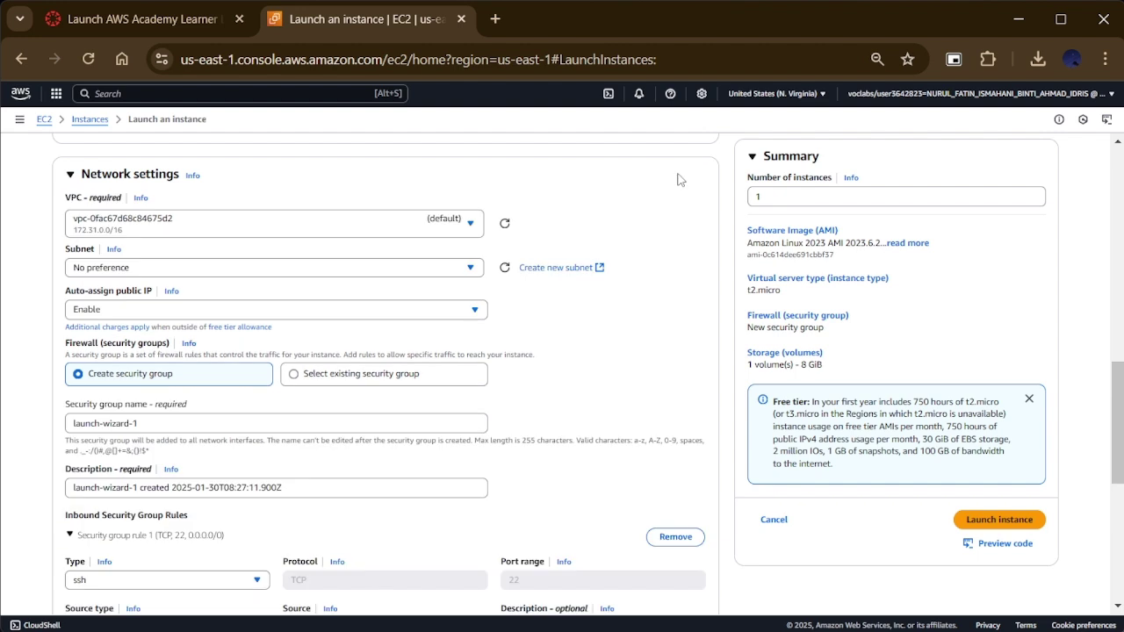
left_click(448, 223)
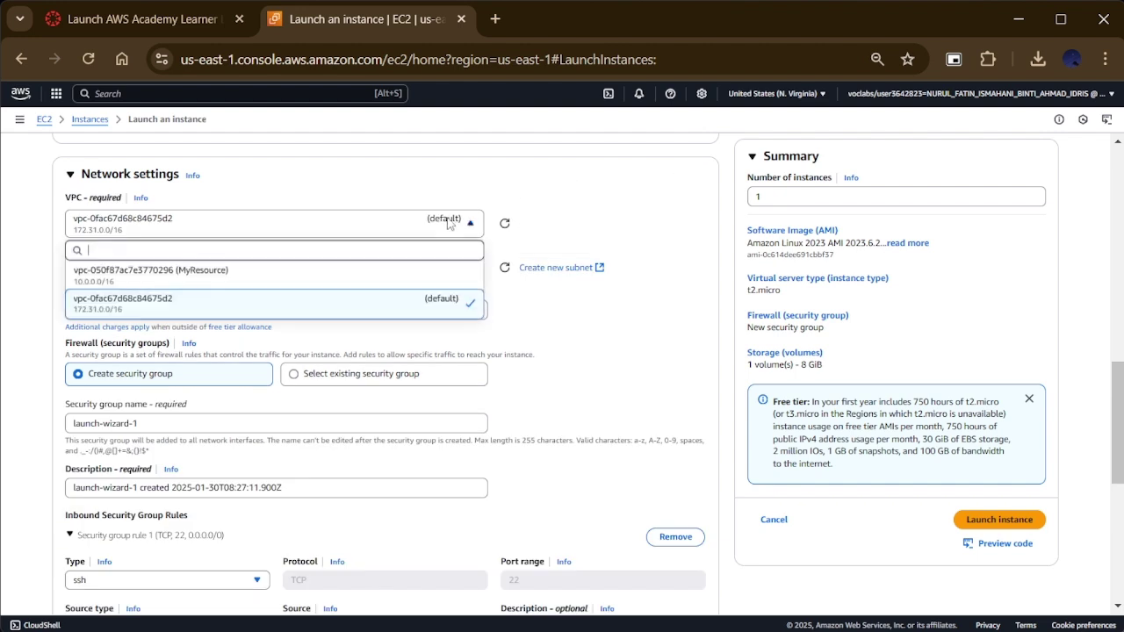
left_click(437, 275)
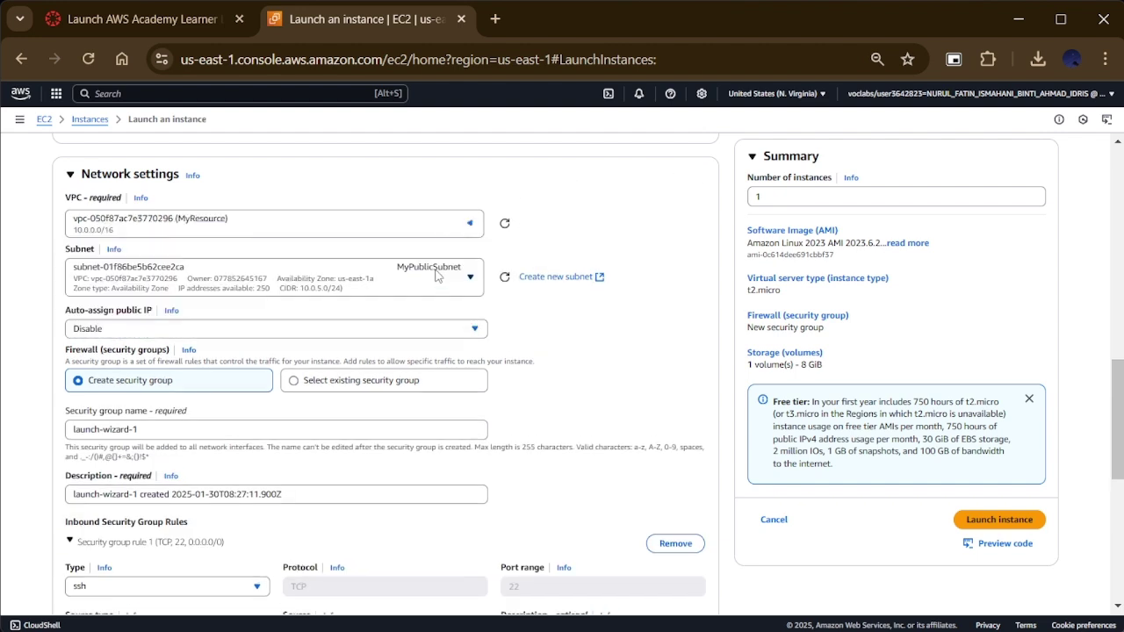
left_click(438, 278)
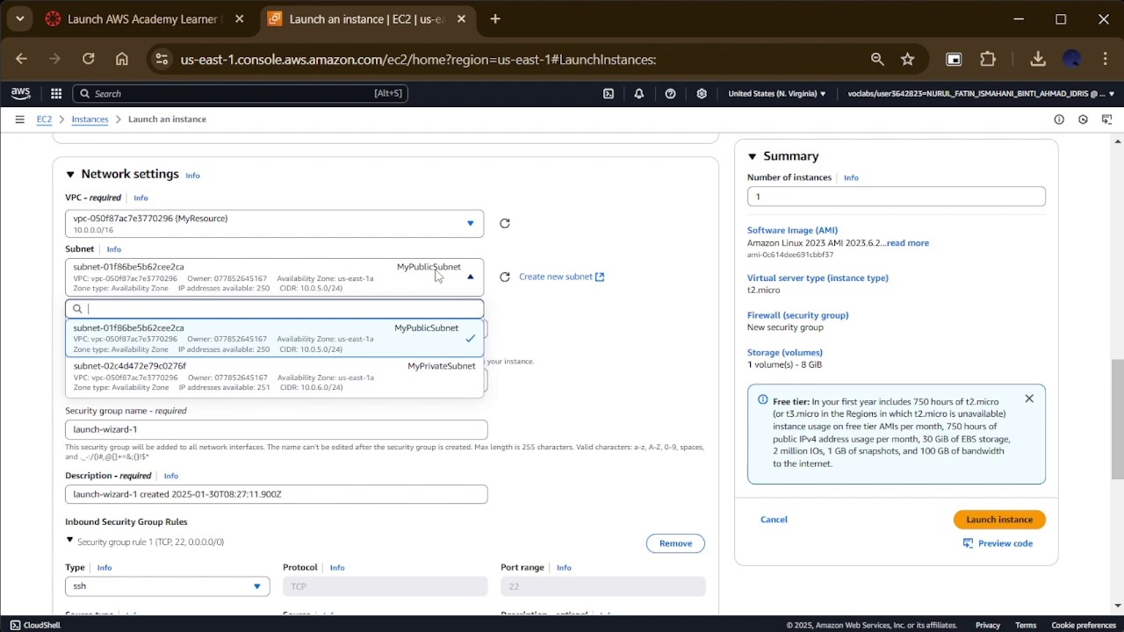
left_click(439, 377)
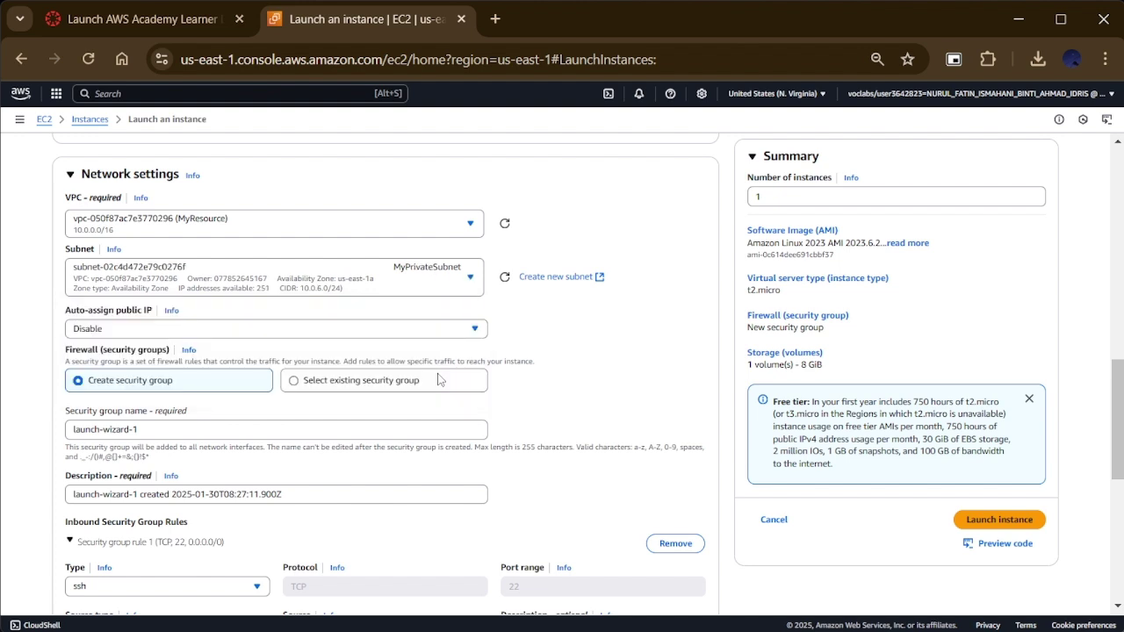
left_click(443, 334)
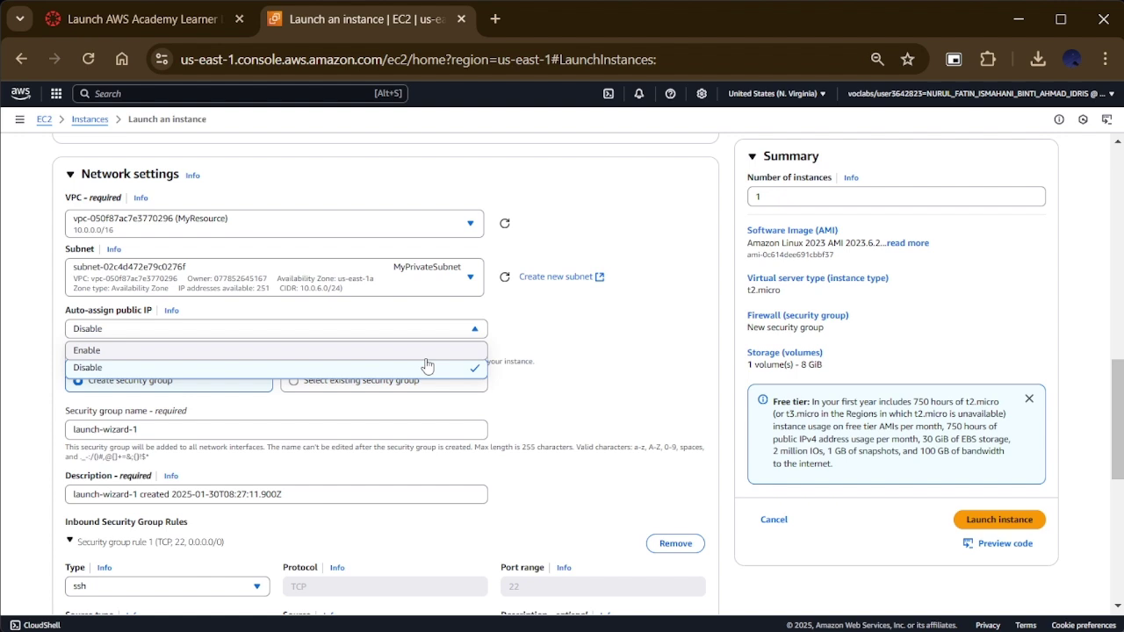
left_click(428, 353)
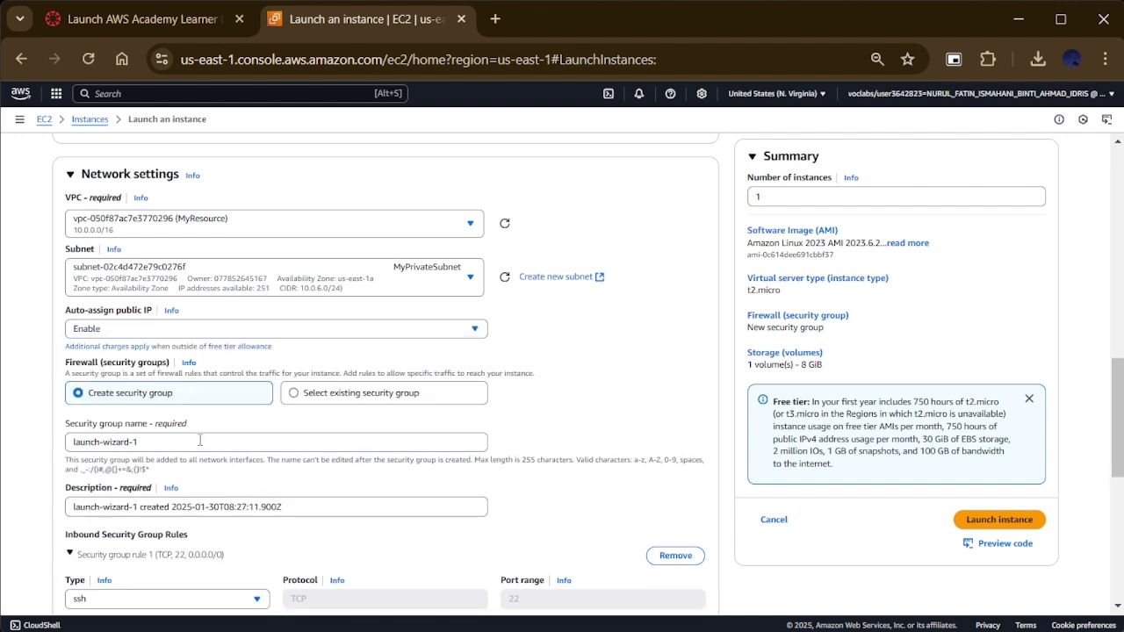
scroll(200, 441, "down", 1)
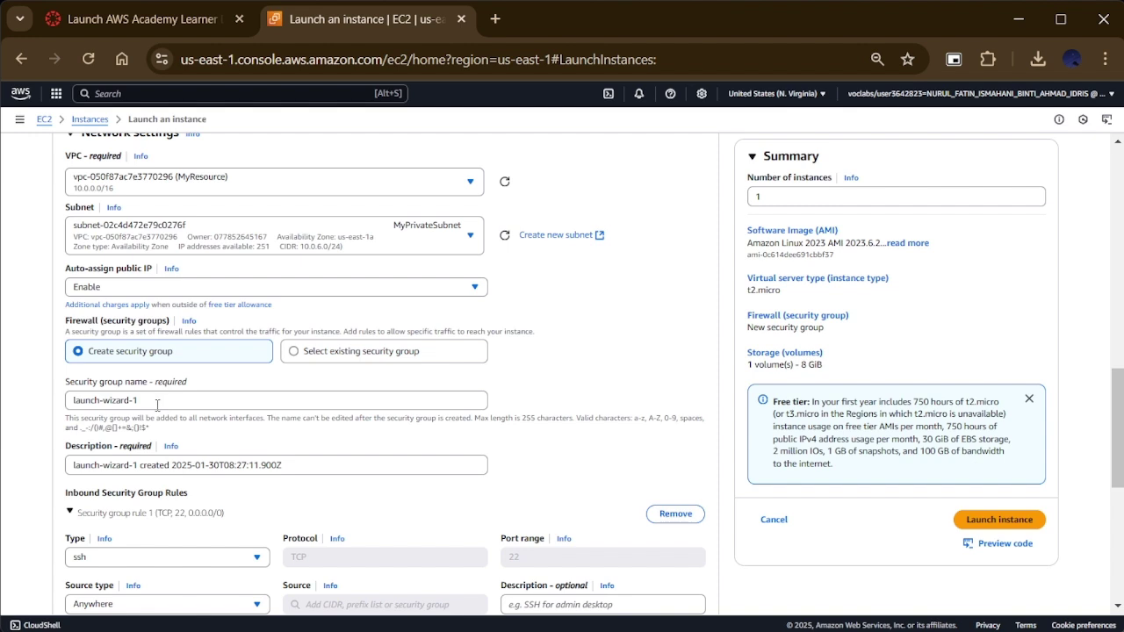
Step: Name the security group MyResource2SG and paste that name over launch-wizard-1 in its description
left_click(157, 404)
key("ctrl+a")
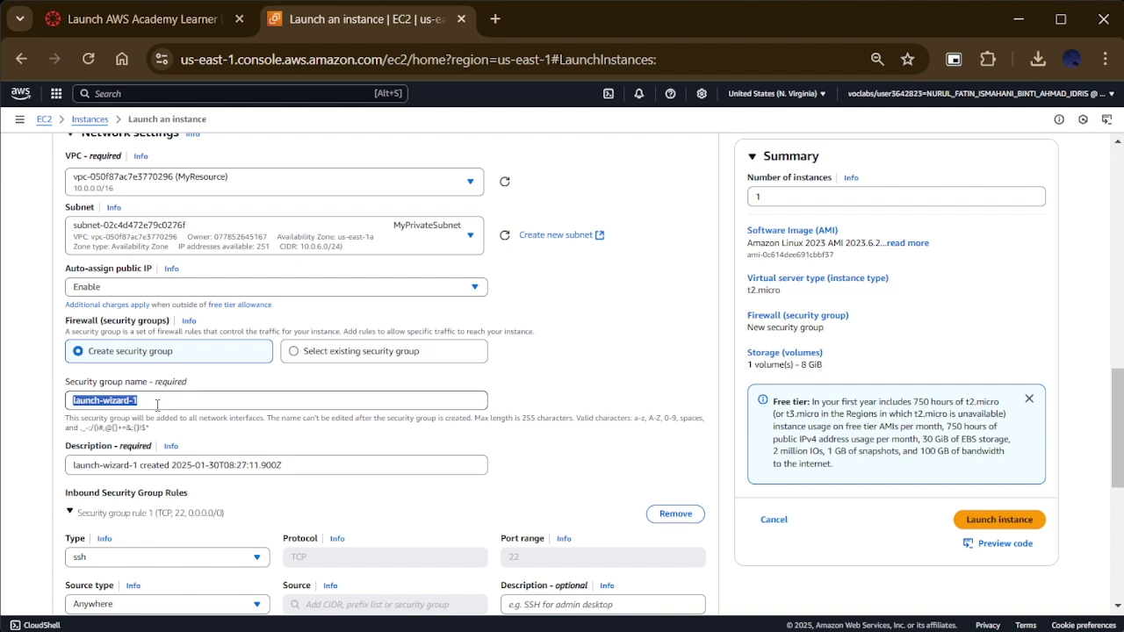
type("MyRe")
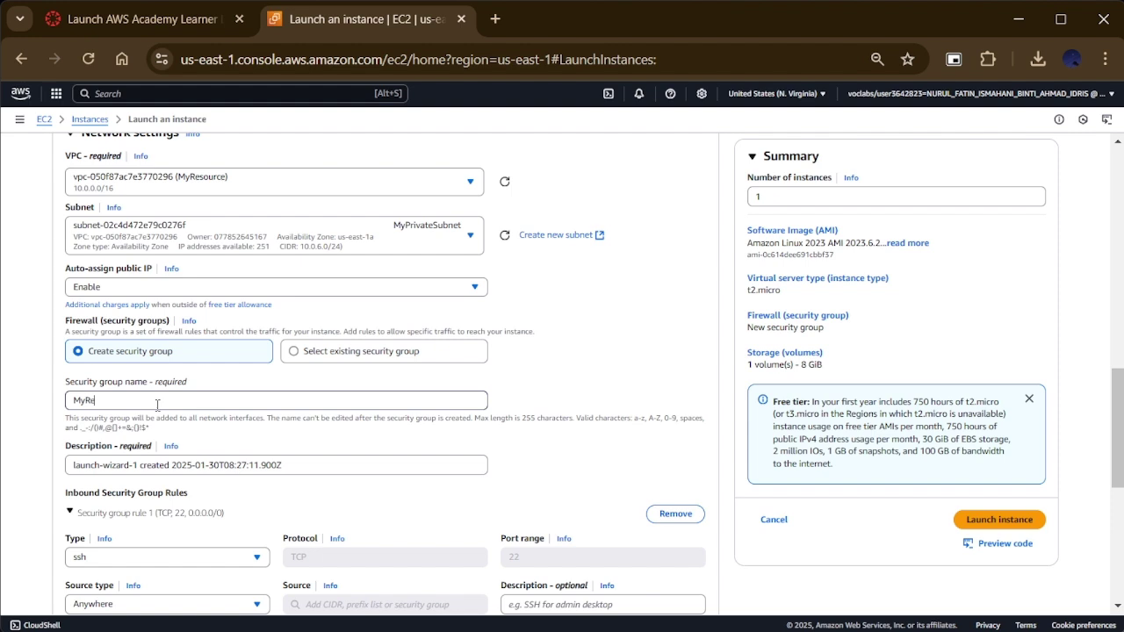
type("source2SG")
scroll(157, 404, "down", 1)
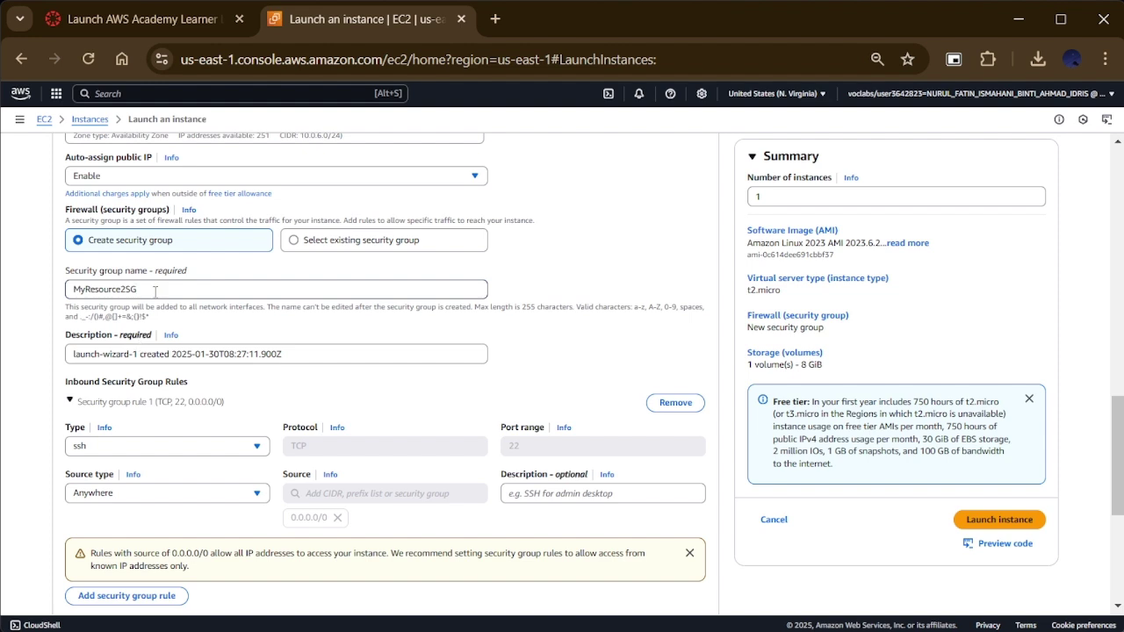
double_click(155, 291)
key("ctrl+c")
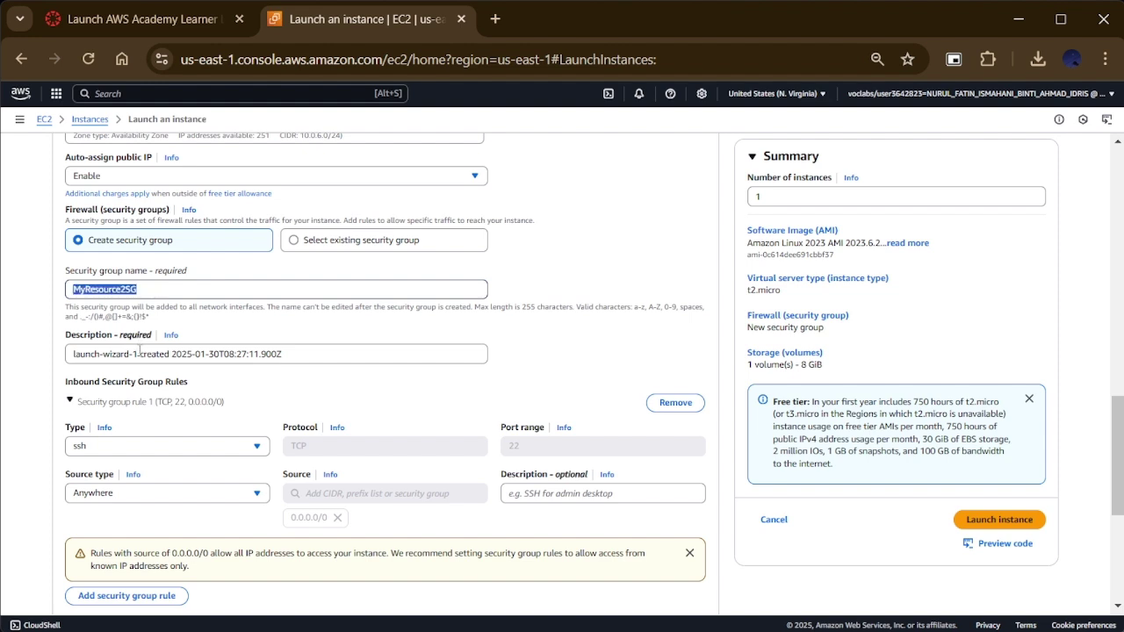
left_click_drag(141, 349, 65, 362)
key("ctrl+v")
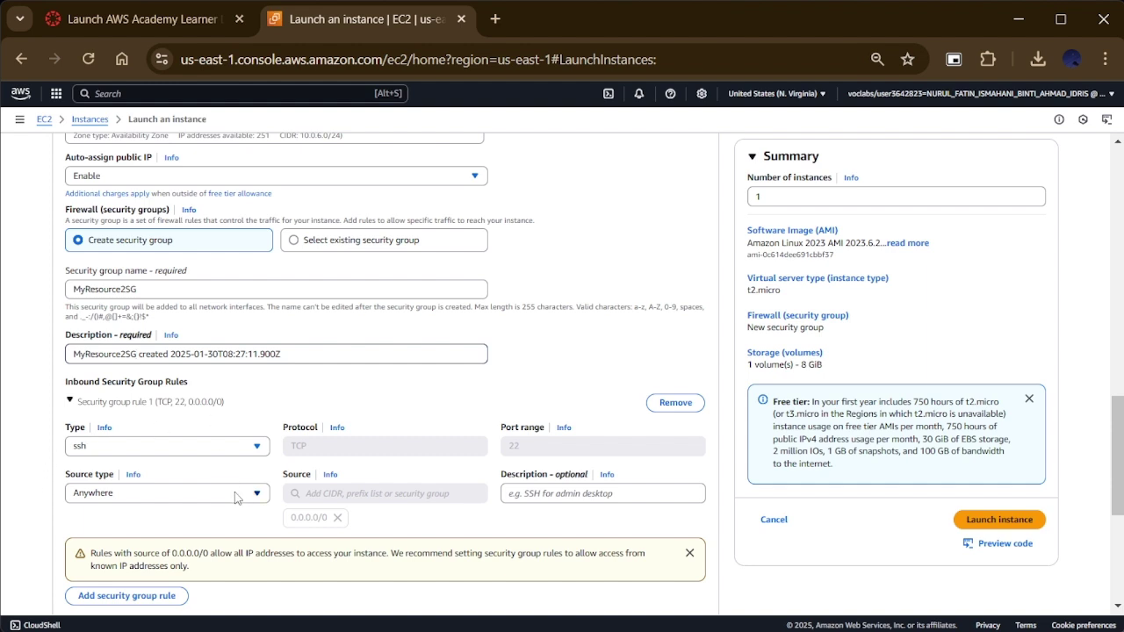
scroll(235, 498, "down", 1)
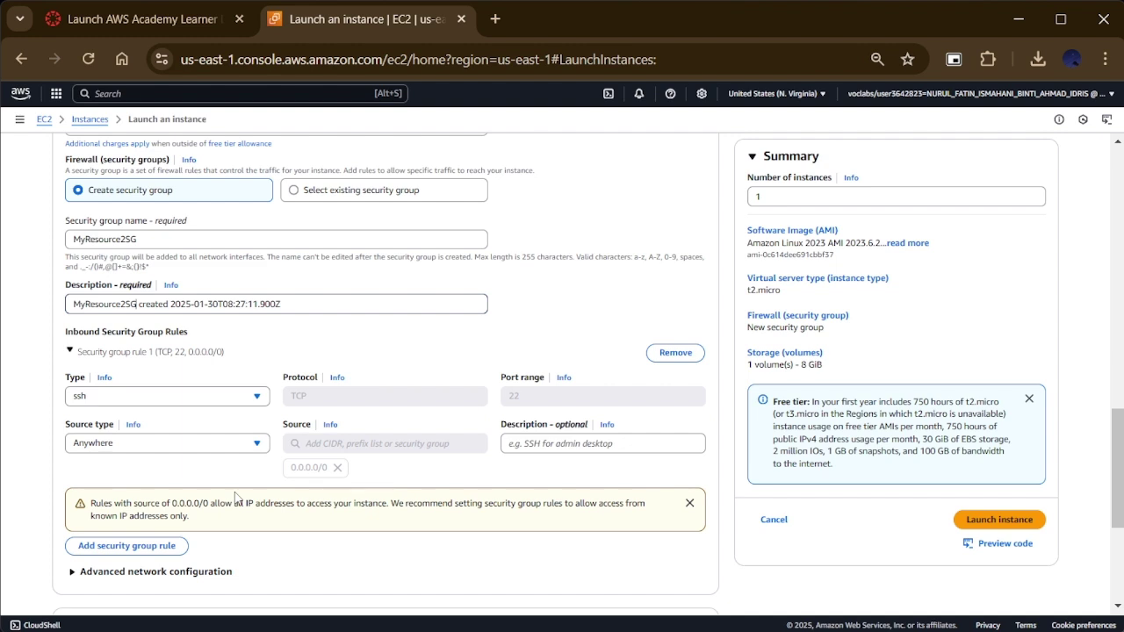
Step: Set the SSH rule's source to Custom ::/0 and launch MyResPrivate Web Server
left_click(237, 448)
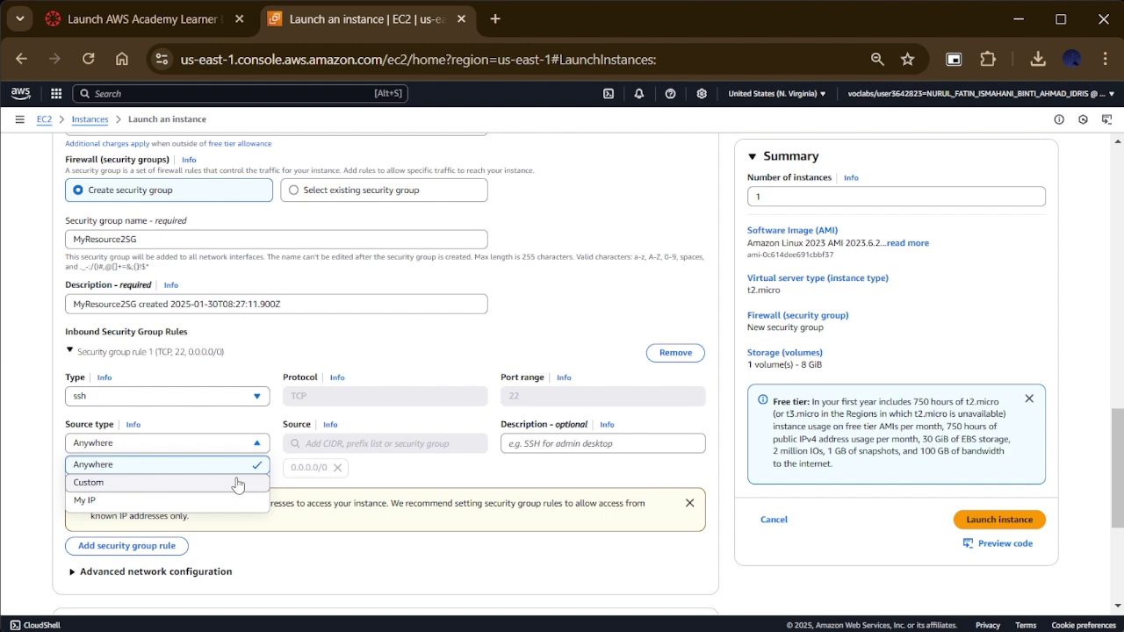
left_click(237, 483)
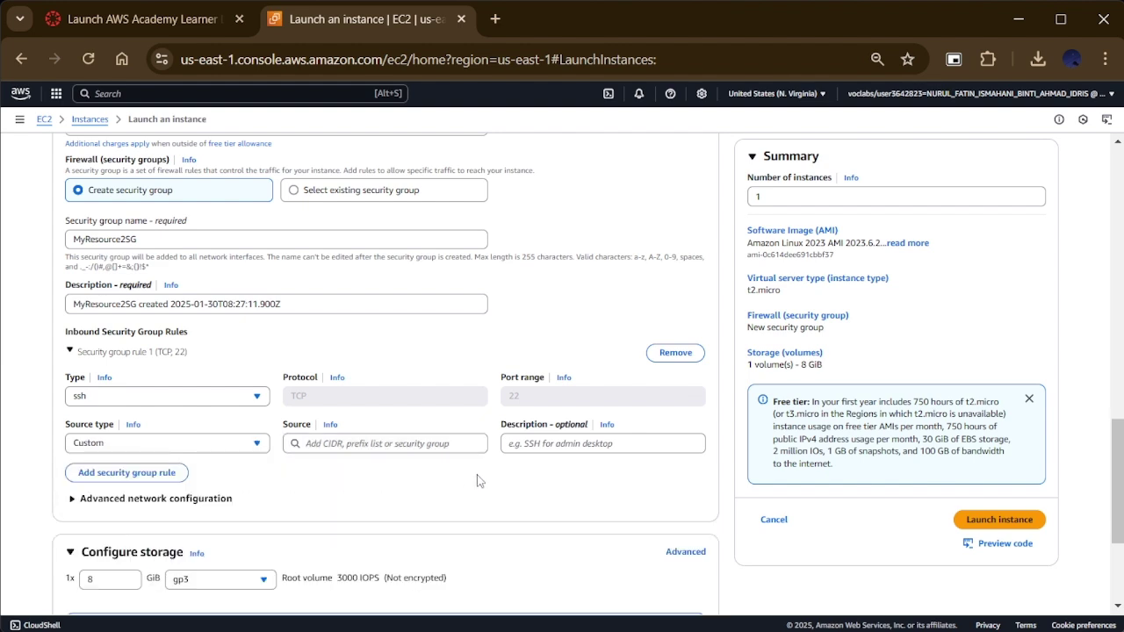
left_click(384, 448)
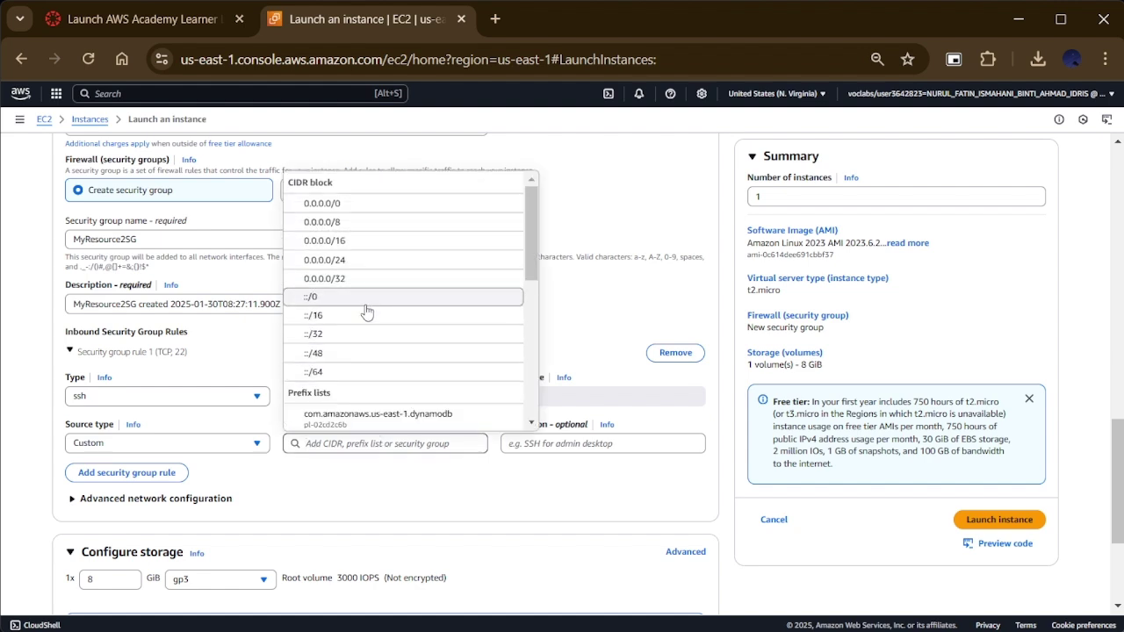
left_click(367, 299)
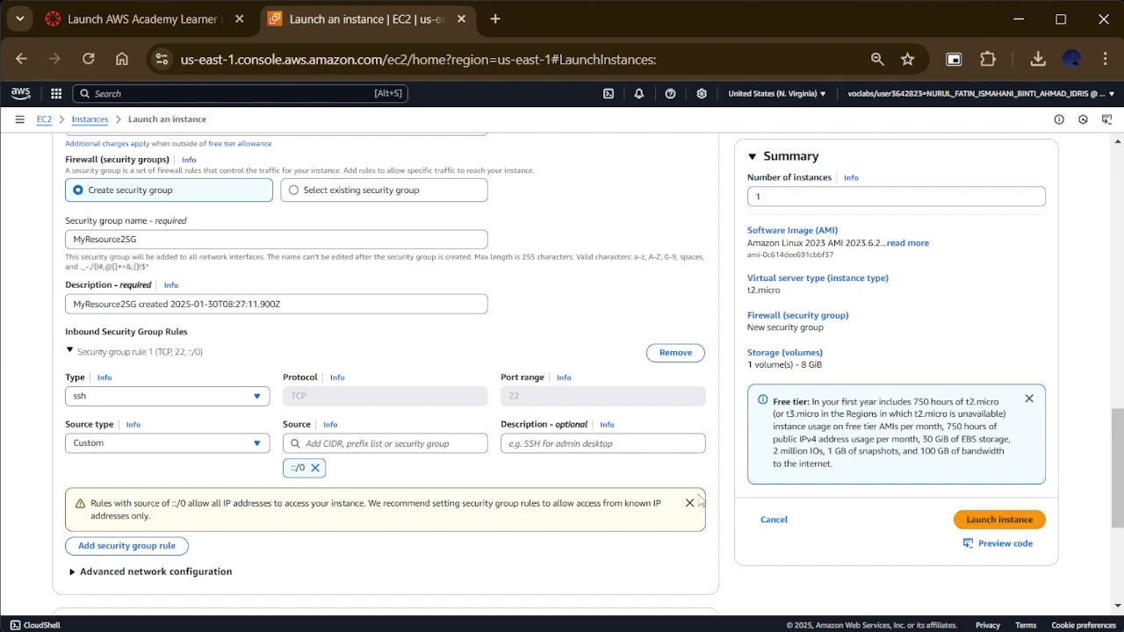
scroll(352, 424, "down", 3)
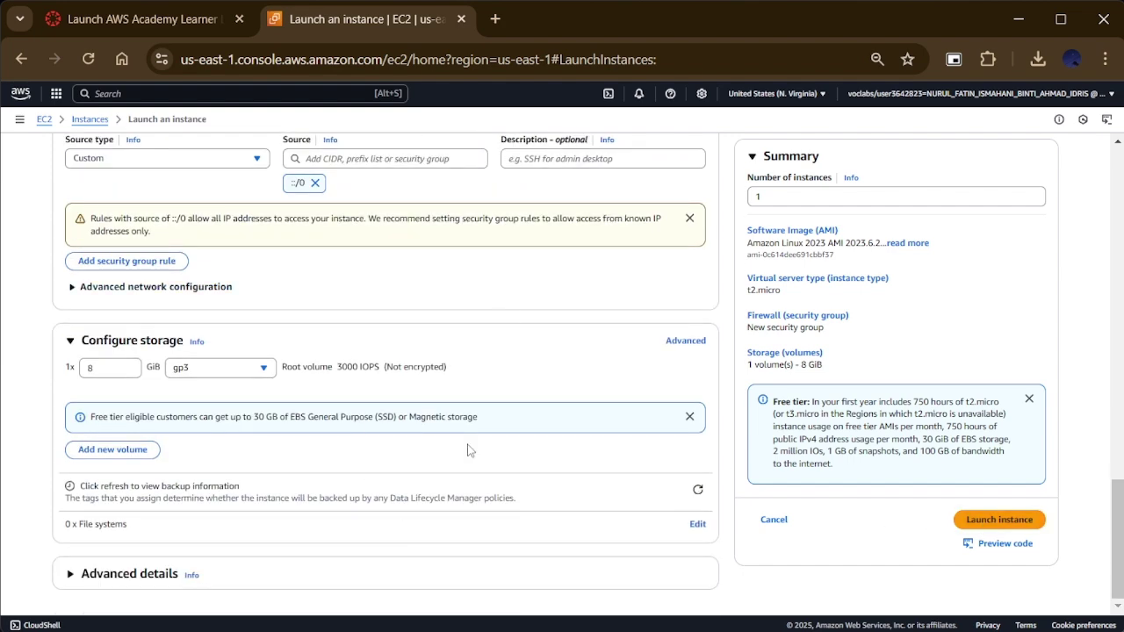
scroll(754, 360, "up", 3)
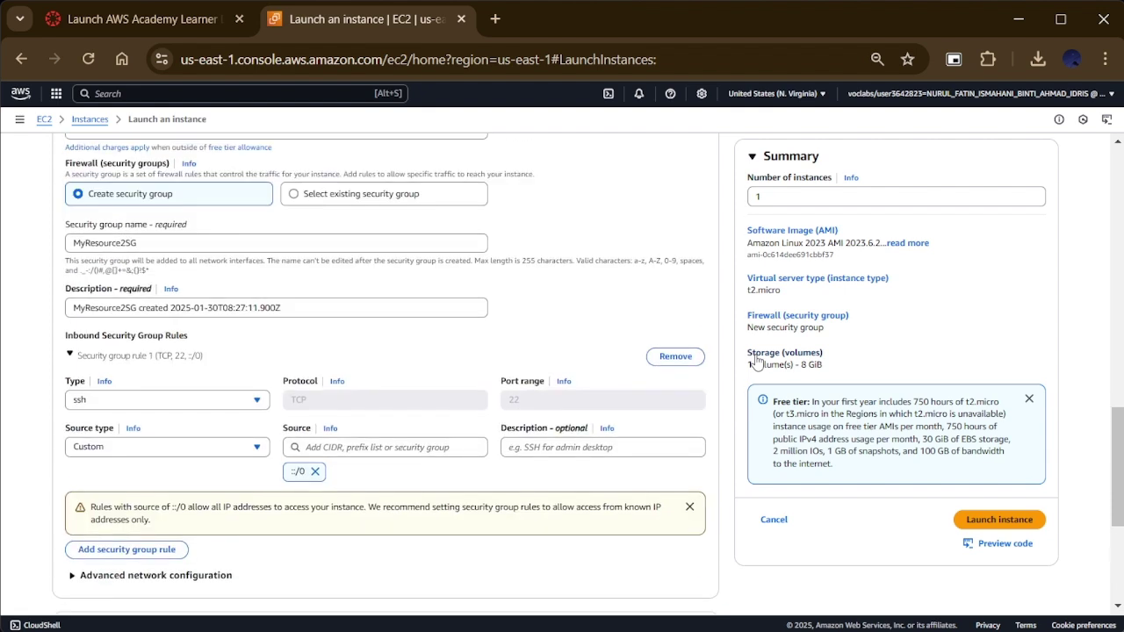
left_click(1010, 520)
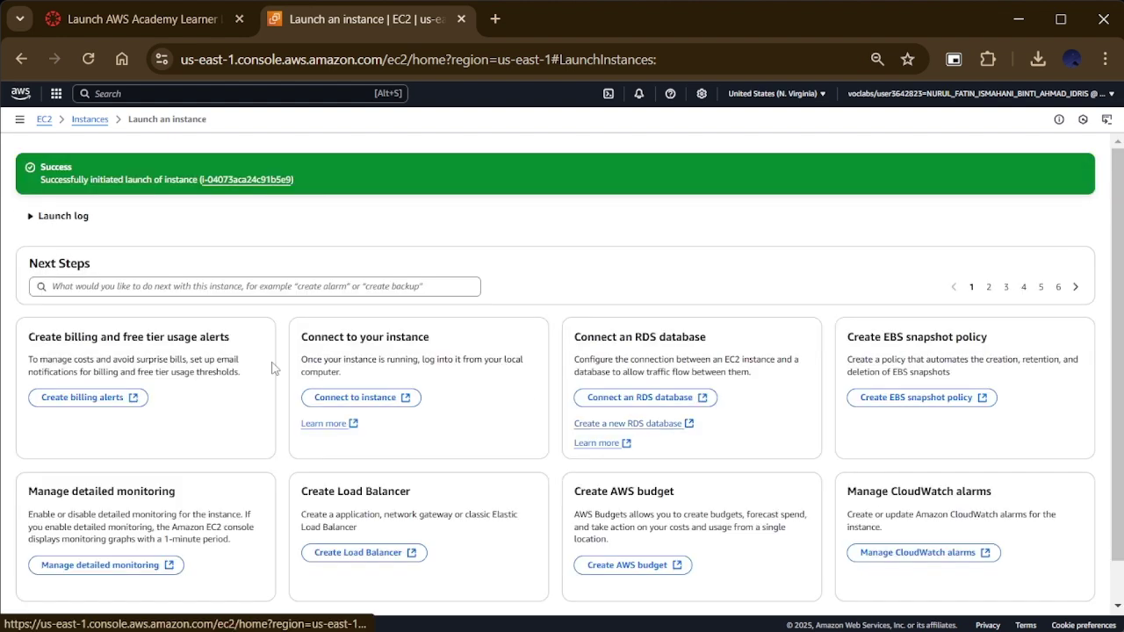
Step: Return to the Instances list and refresh it to show both web servers running
left_click(90, 120)
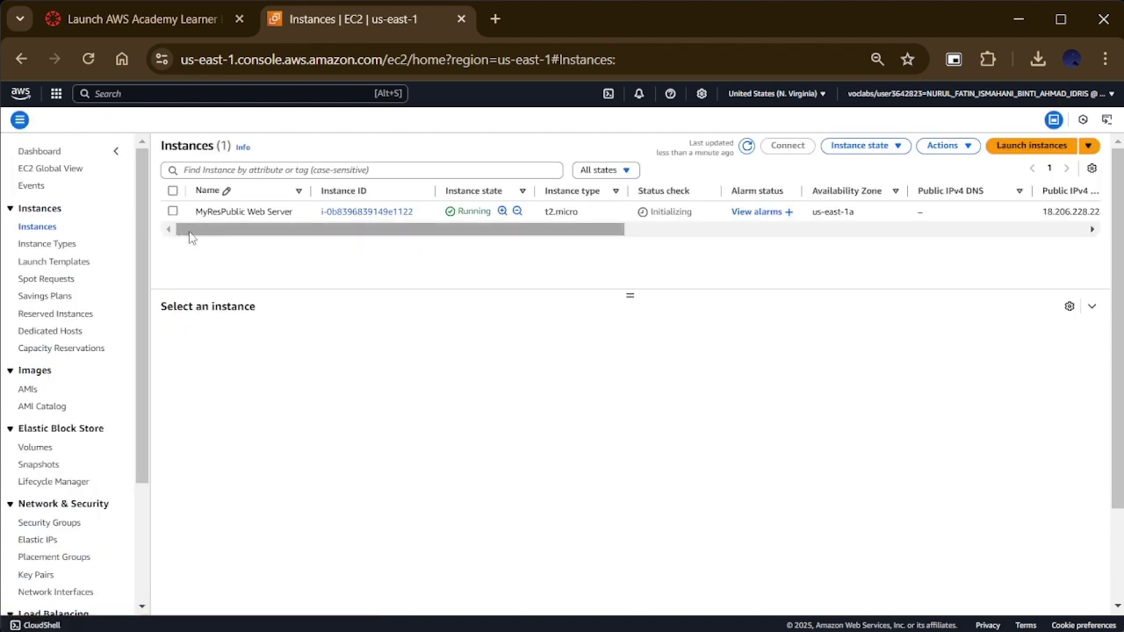
left_click(747, 146)
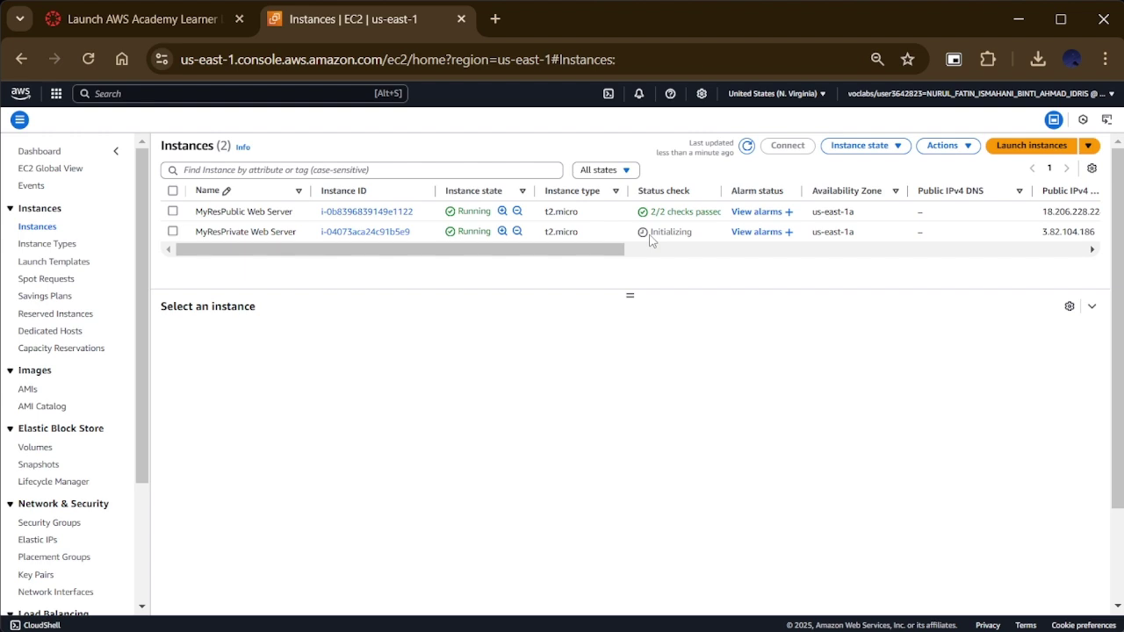
Step: Find and open the S3 service from the console search
left_click(154, 94)
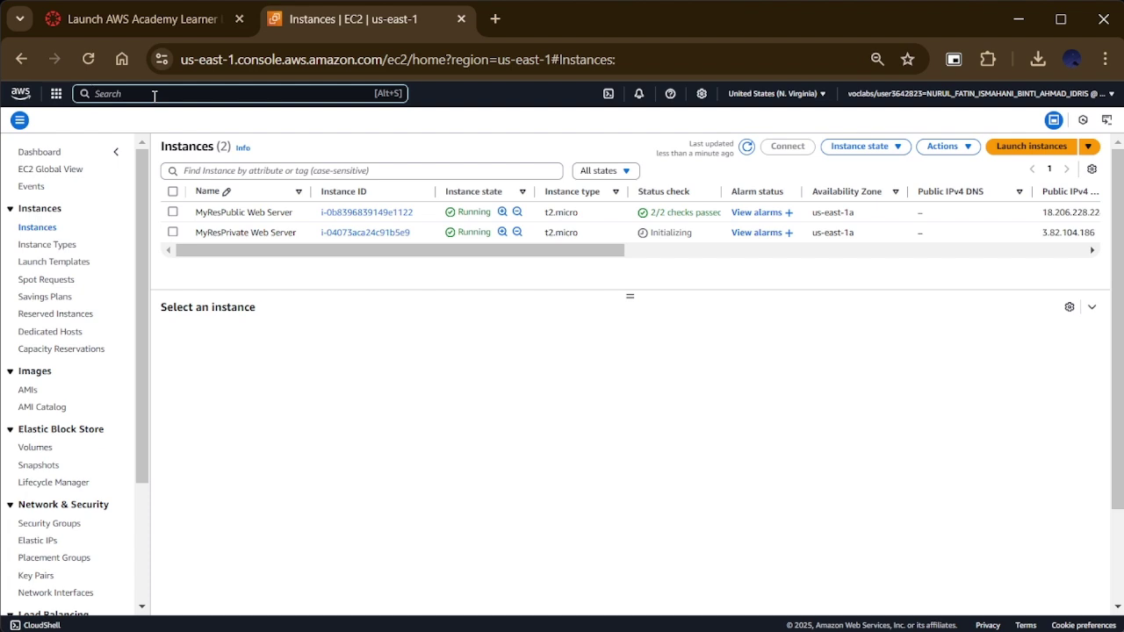
type("s3")
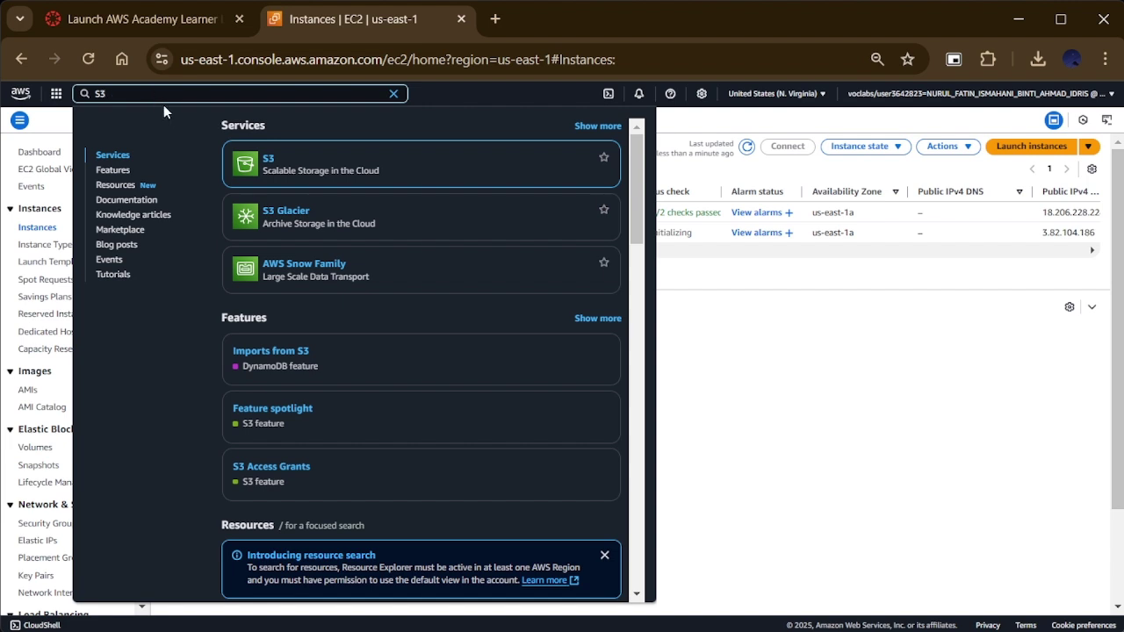
left_click(267, 160)
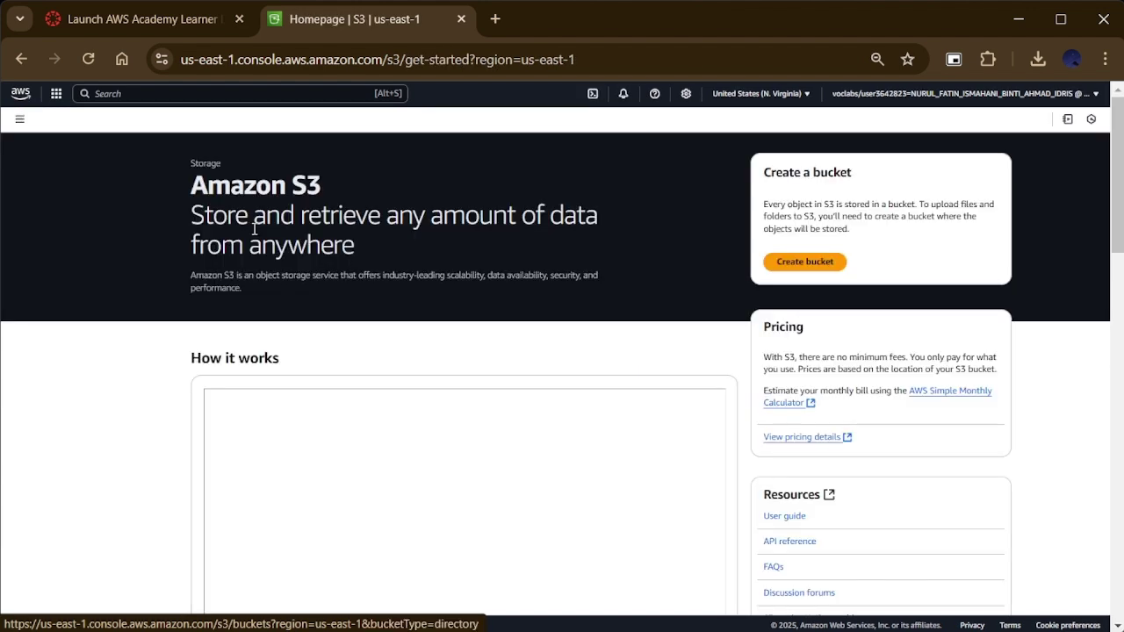
Step: Create a general purpose bucket in us-east-1 with a personalized bucket name
left_click(836, 267)
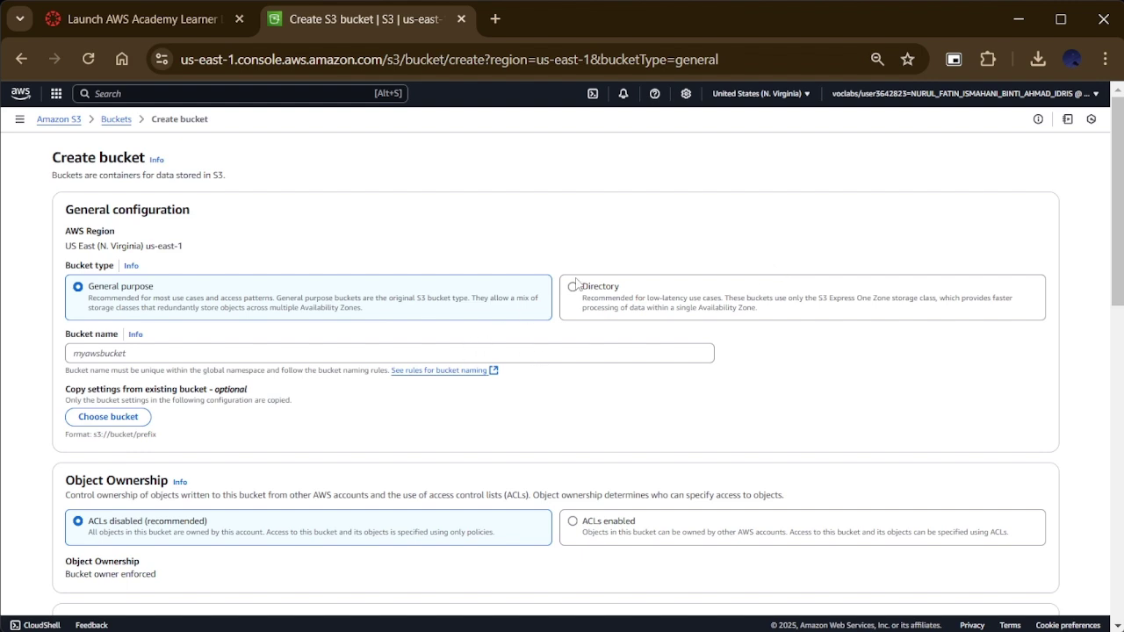
left_click(766, 95)
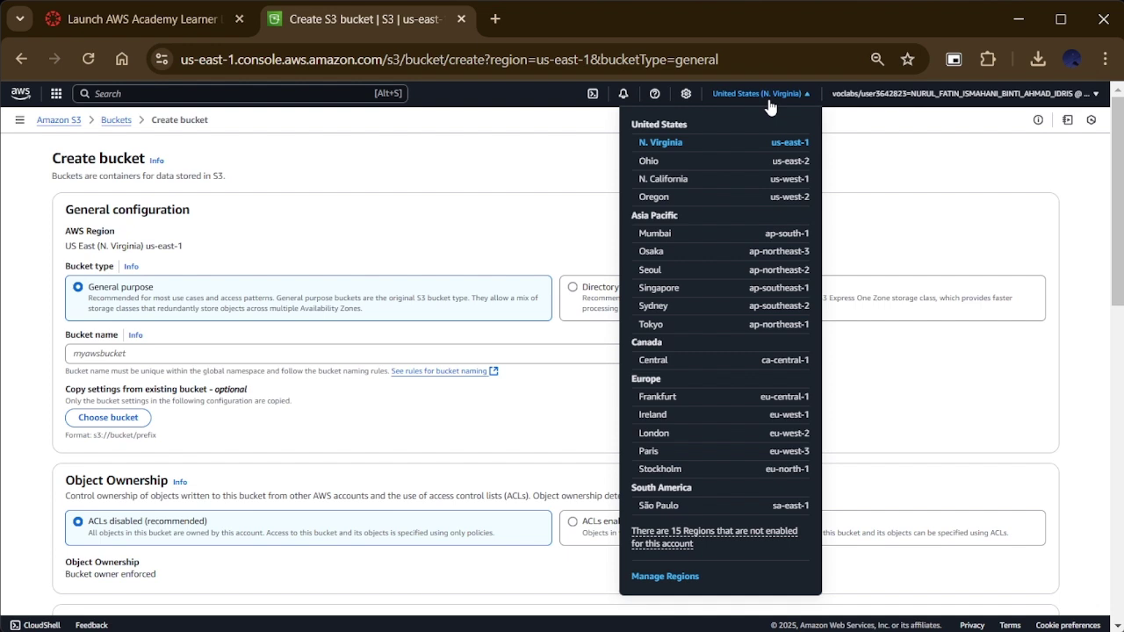
left_click(768, 99)
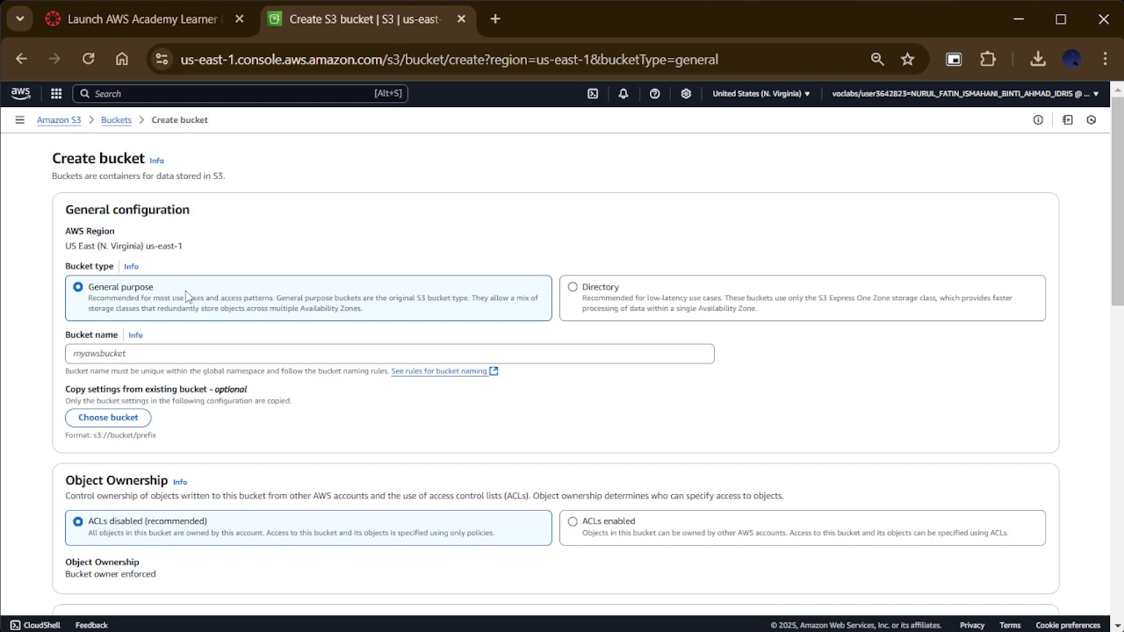
left_click(180, 354)
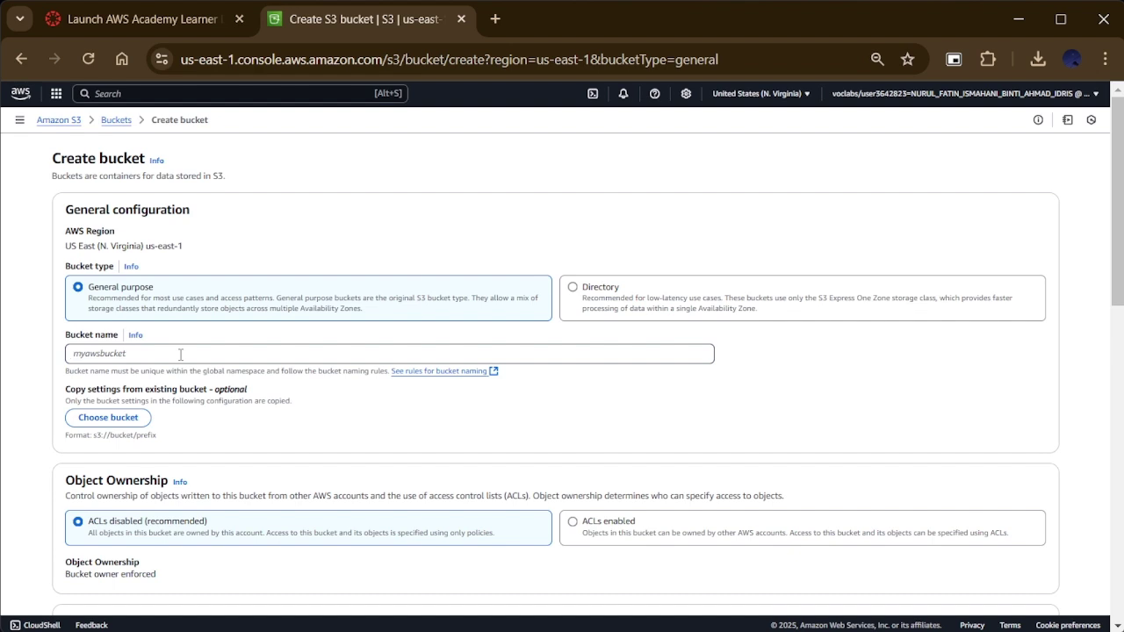
type("fatin2403-s3-bucket")
scroll(835, 544, "down", 15)
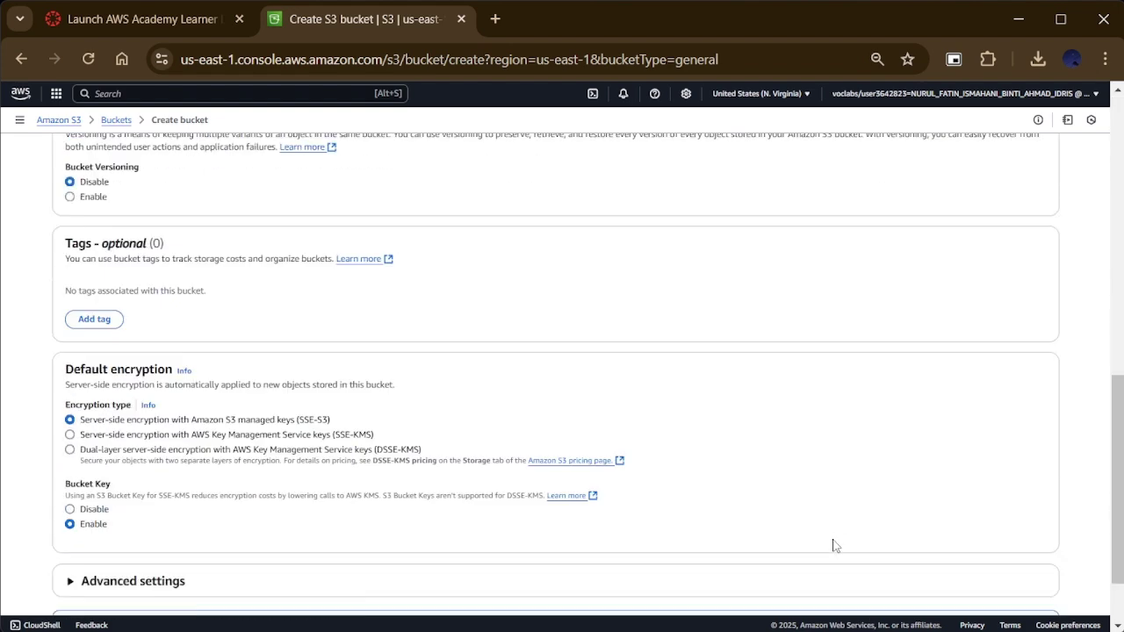
left_click(1028, 581)
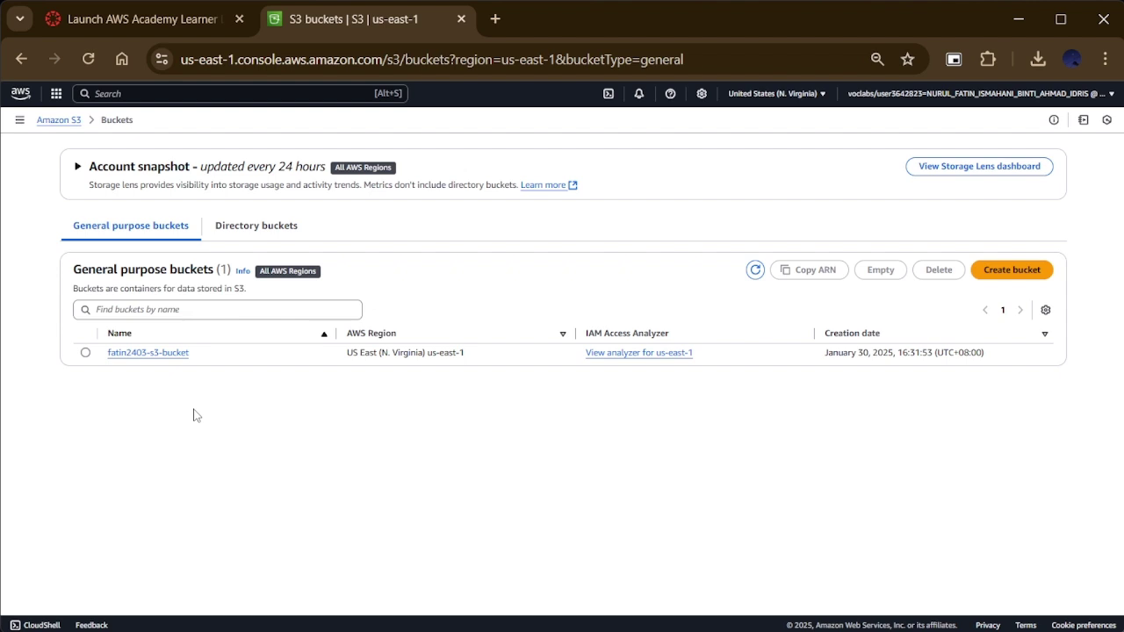
left_click(114, 92)
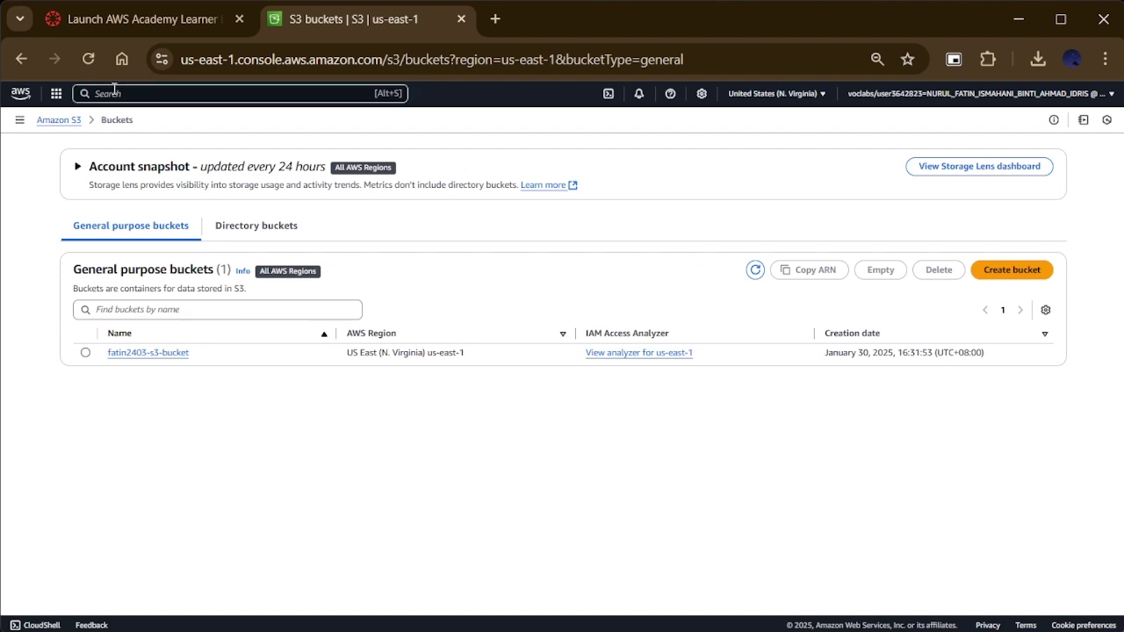
Step: Open CloudWatch via search and view All alarms, currently empty
type("cloudwatch")
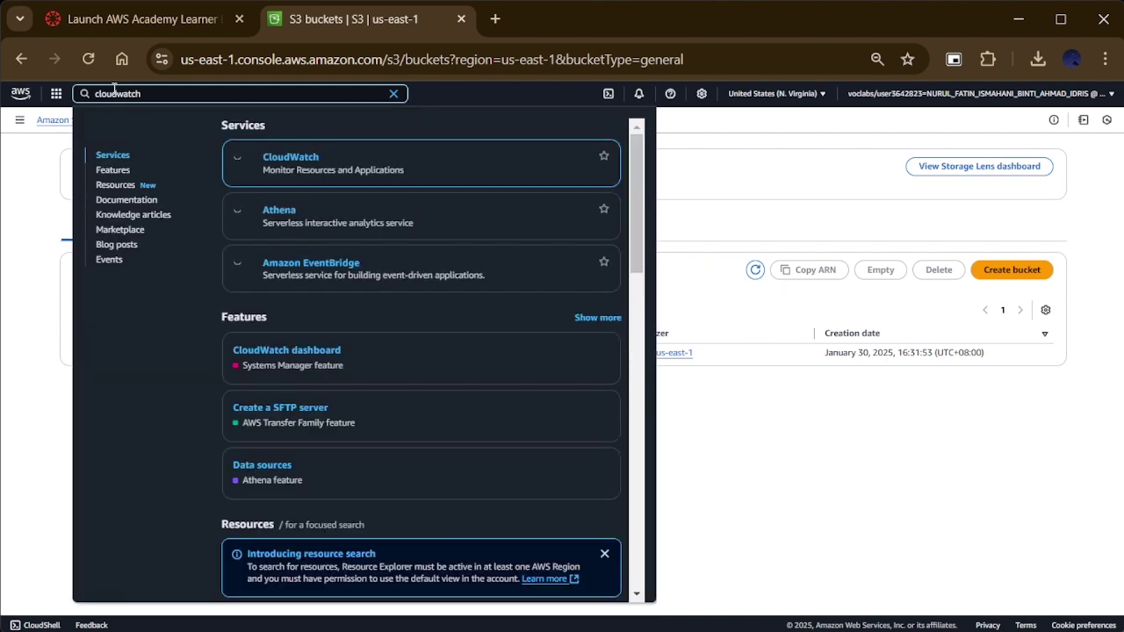
left_click(283, 163)
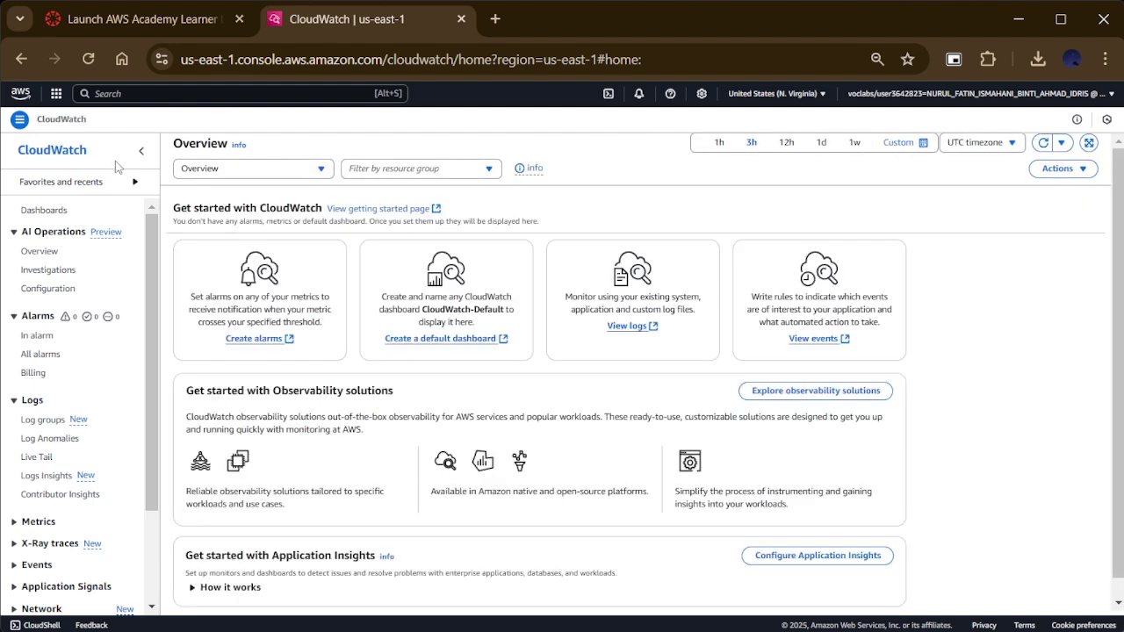
left_click(48, 356)
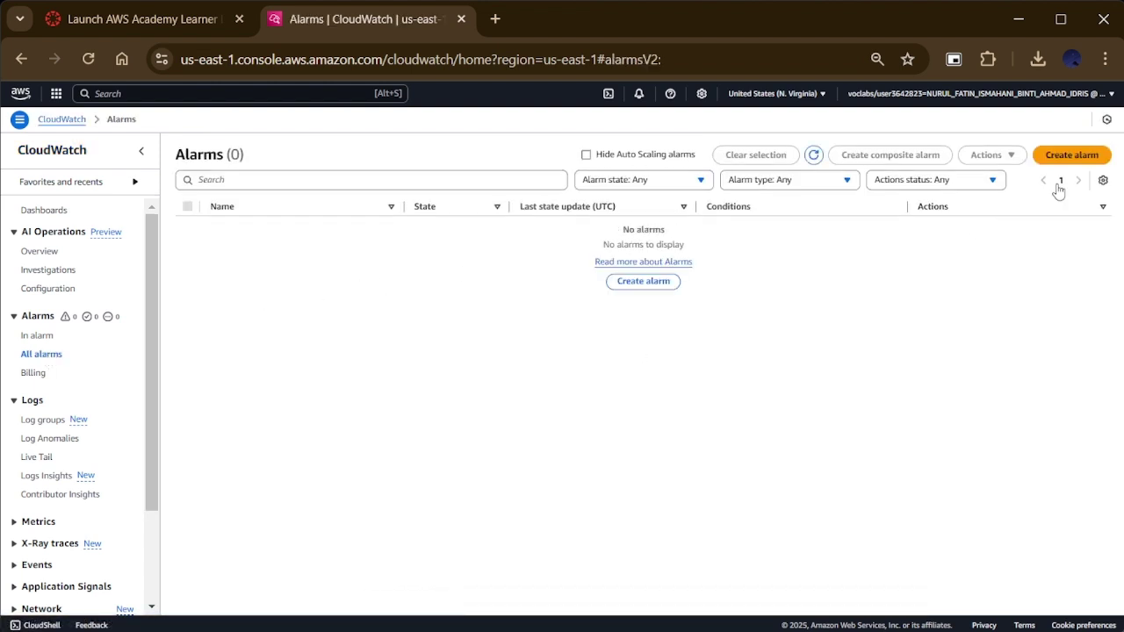
left_click(1063, 158)
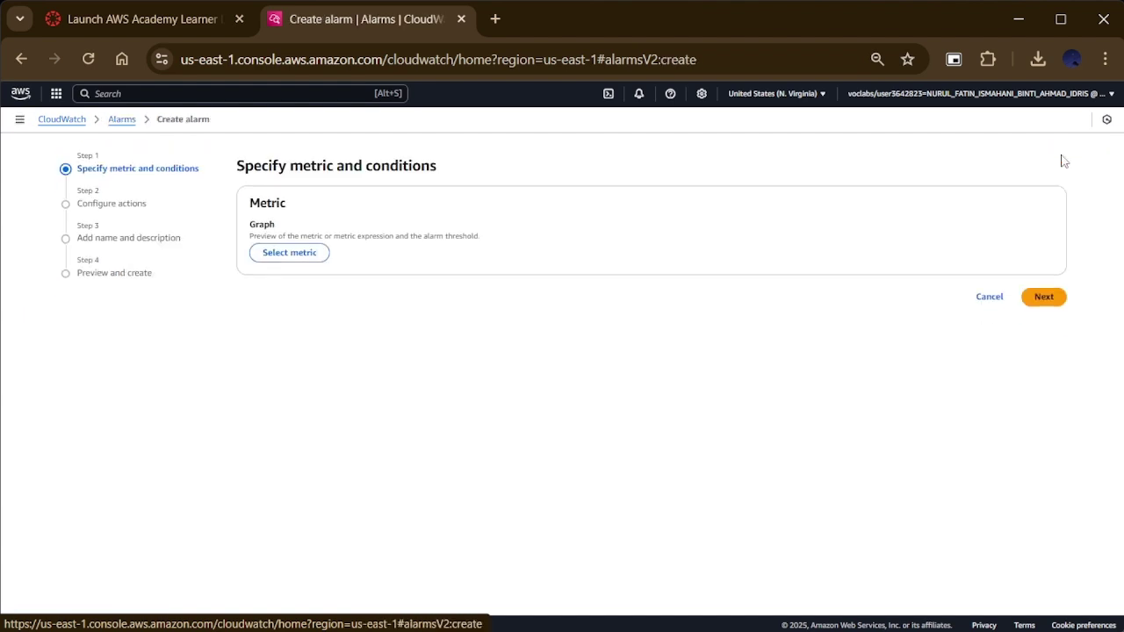
left_click(294, 261)
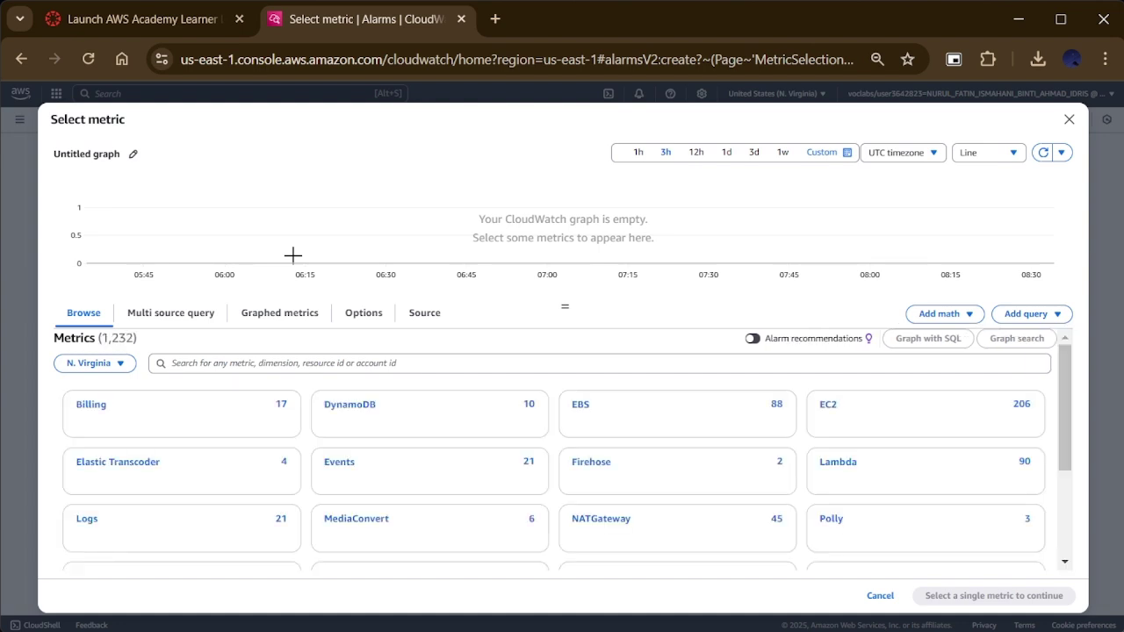
left_click(824, 411)
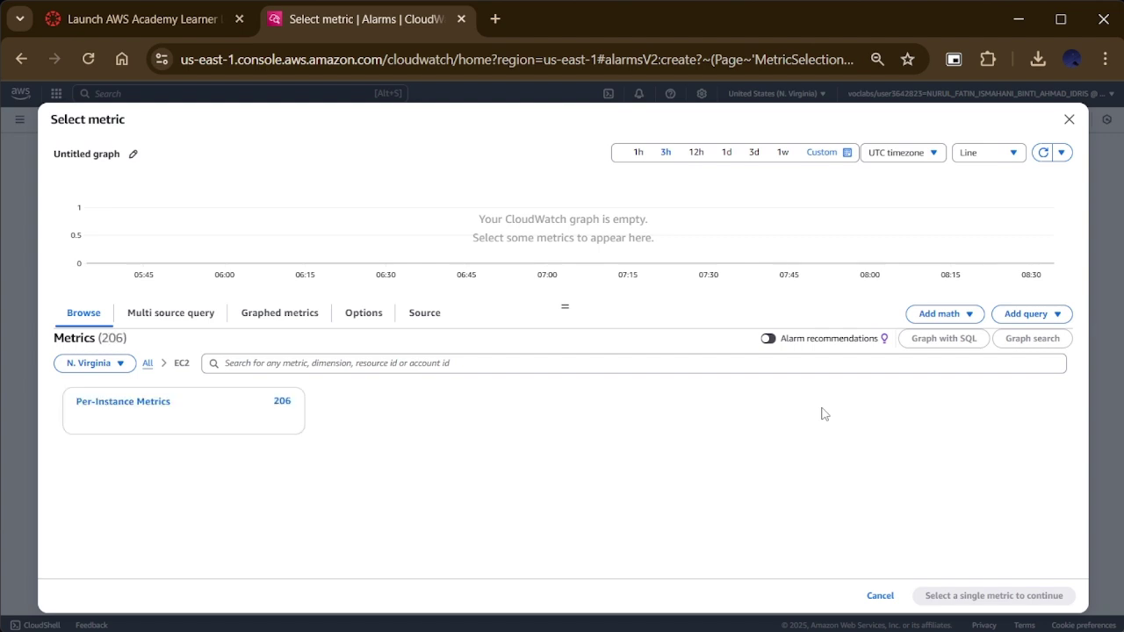
left_click(107, 410)
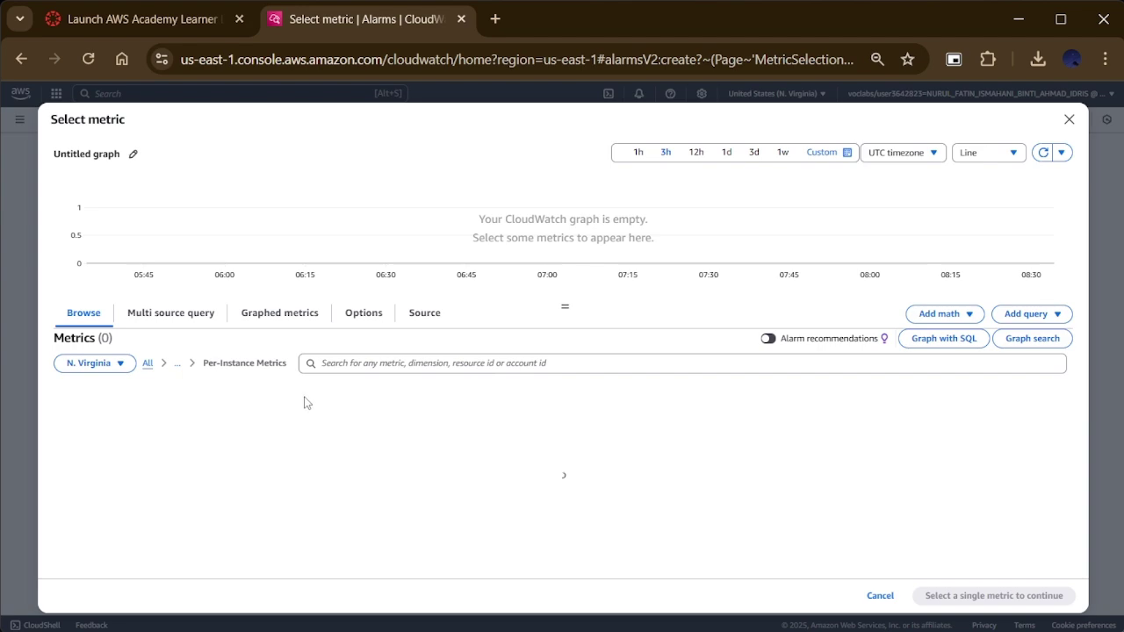
scroll(391, 507, "down", 3)
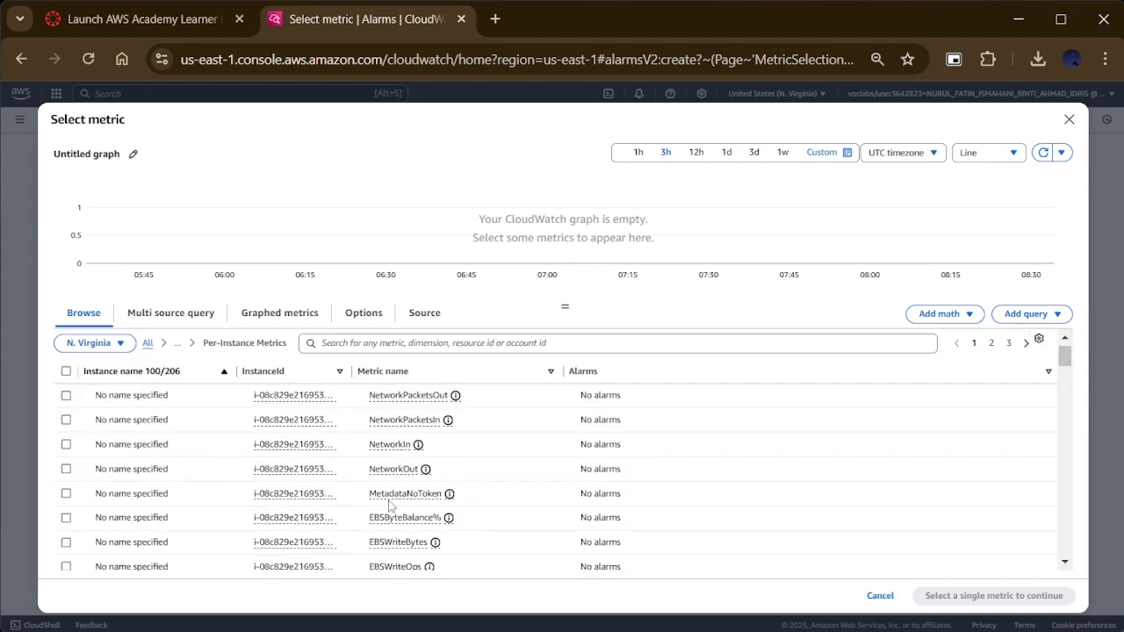
scroll(391, 507, "down", 4)
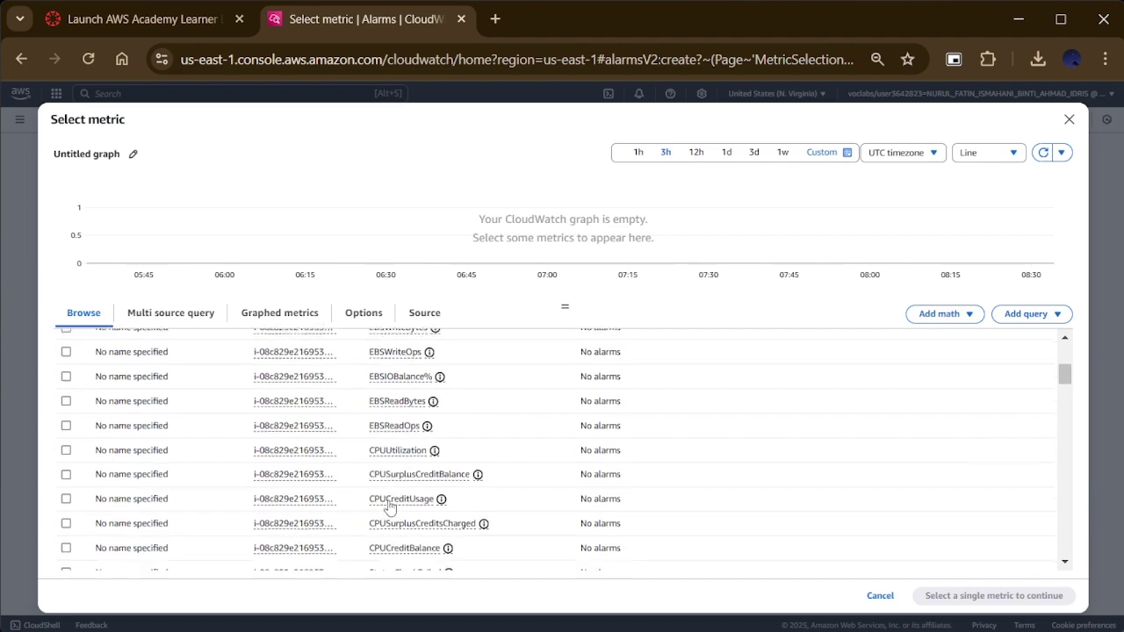
scroll(391, 505, "down", 5)
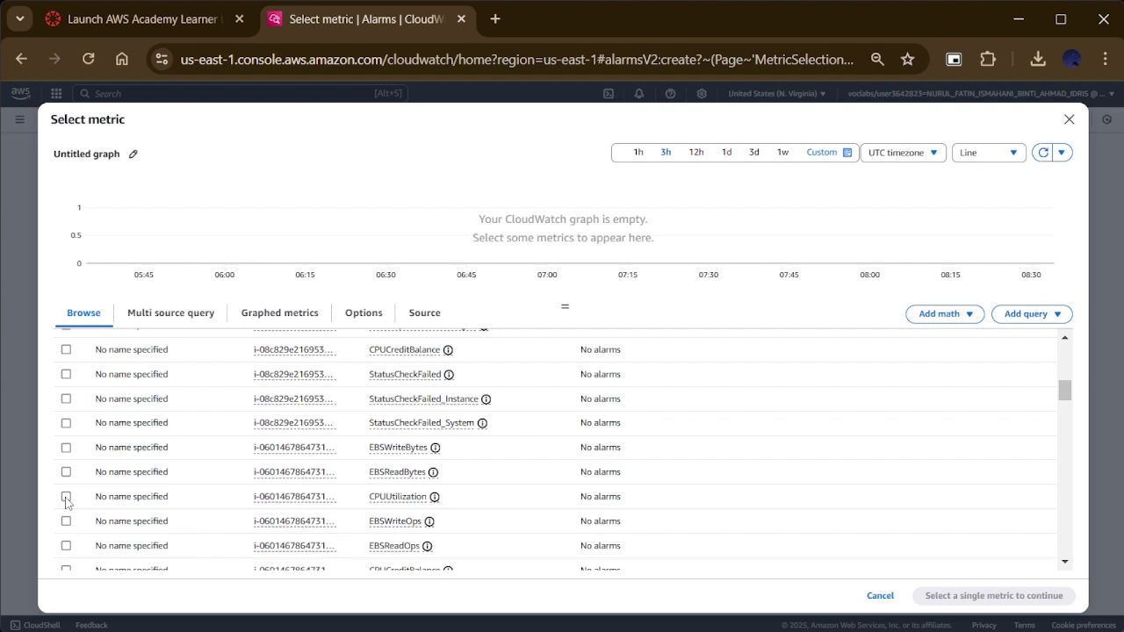
left_click(65, 498)
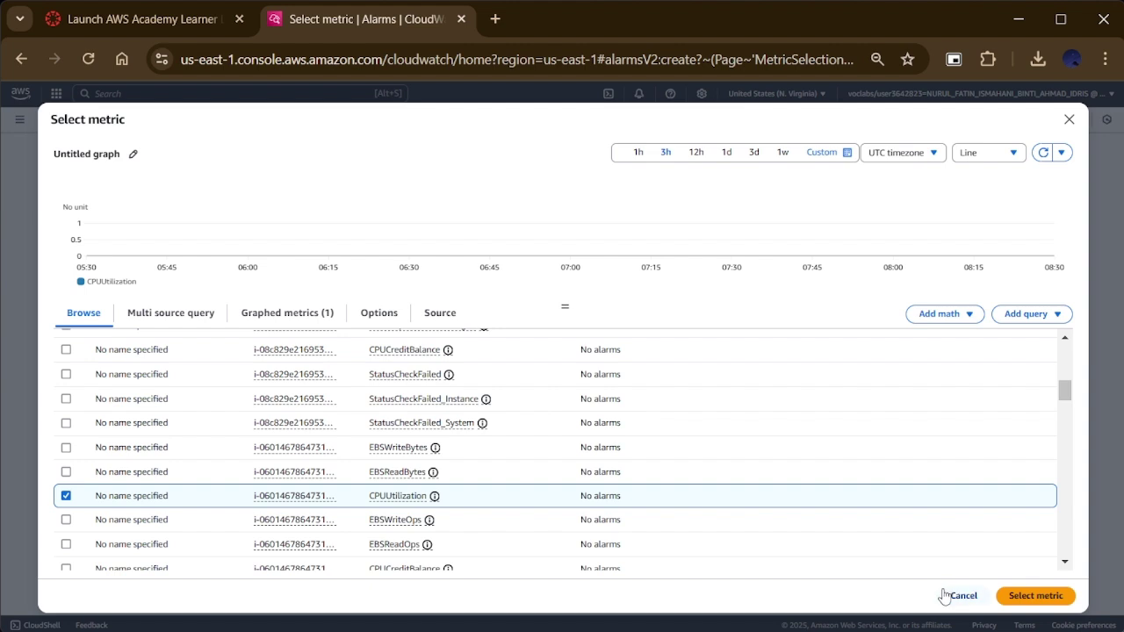
left_click(1040, 598)
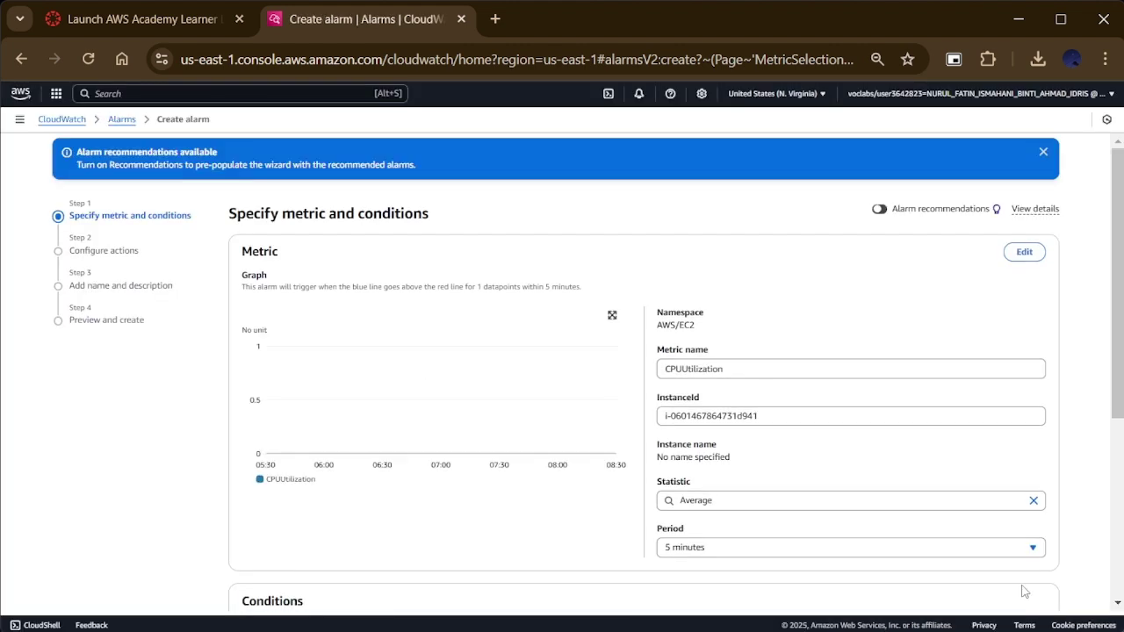
scroll(221, 439, "down", 3)
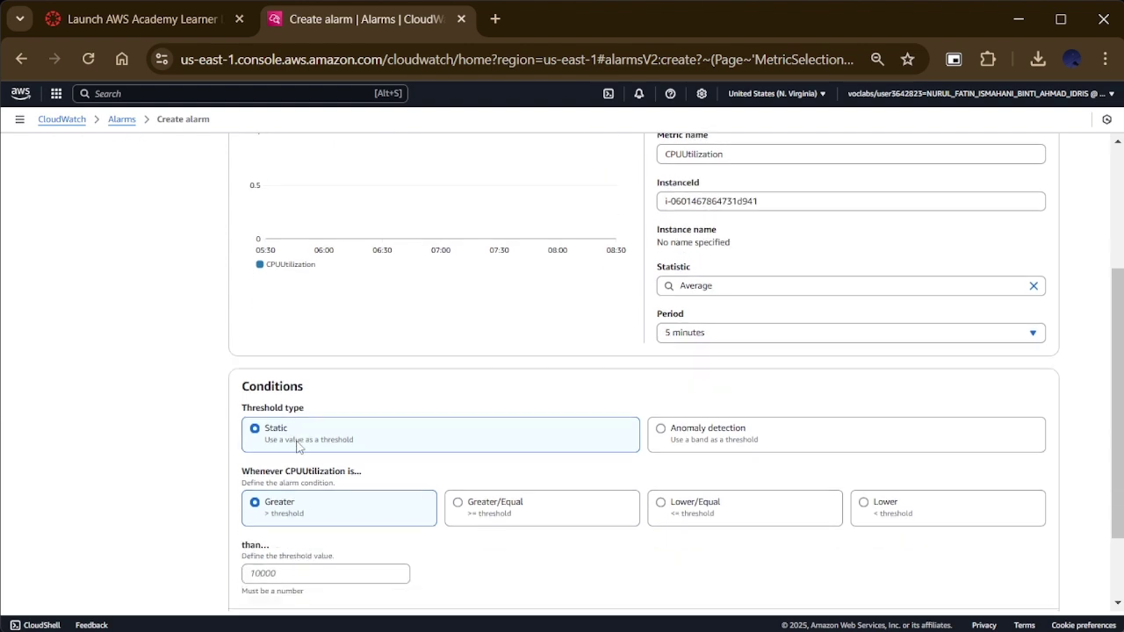
Step: Set a static threshold of CPUUtilization greater than 80 and proceed
scroll(296, 446, "down", 2)
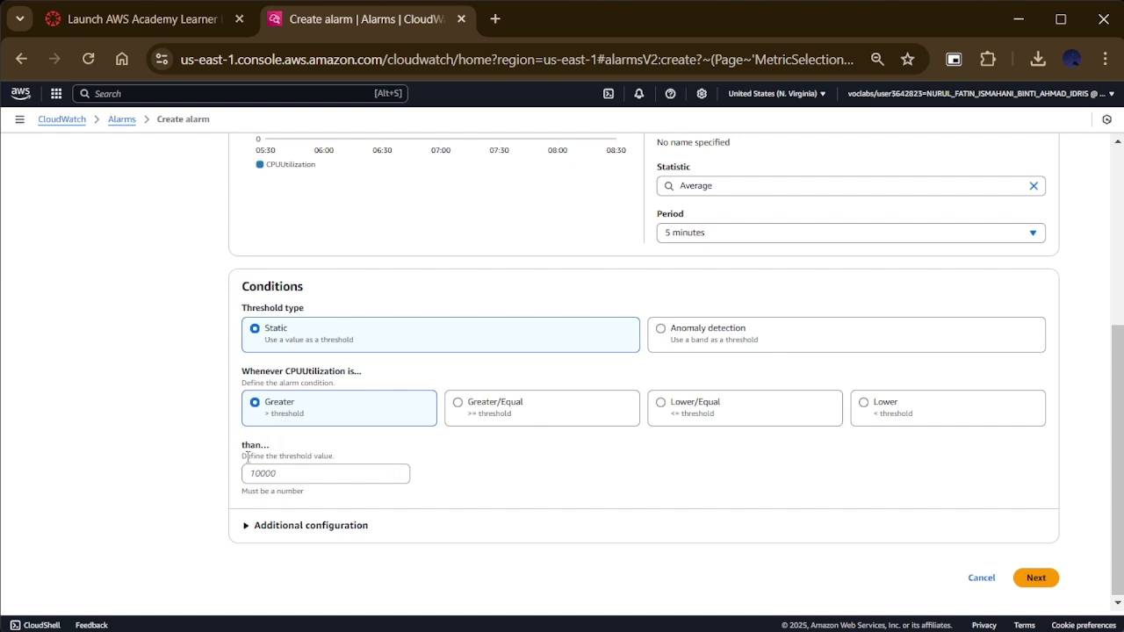
left_click(282, 475)
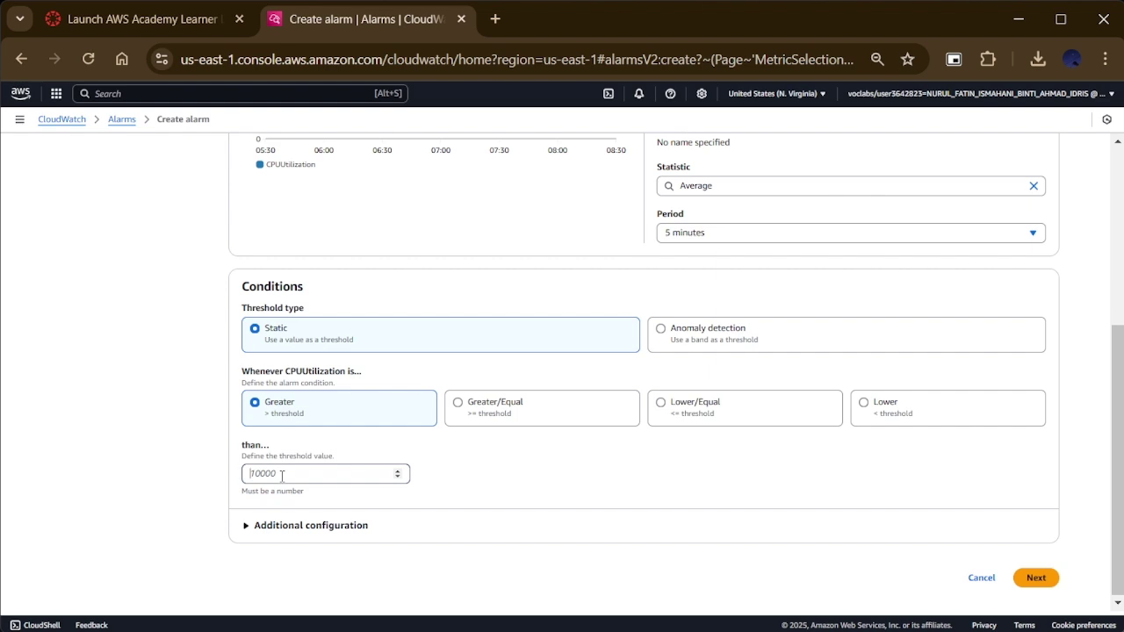
type("80")
left_click(1034, 577)
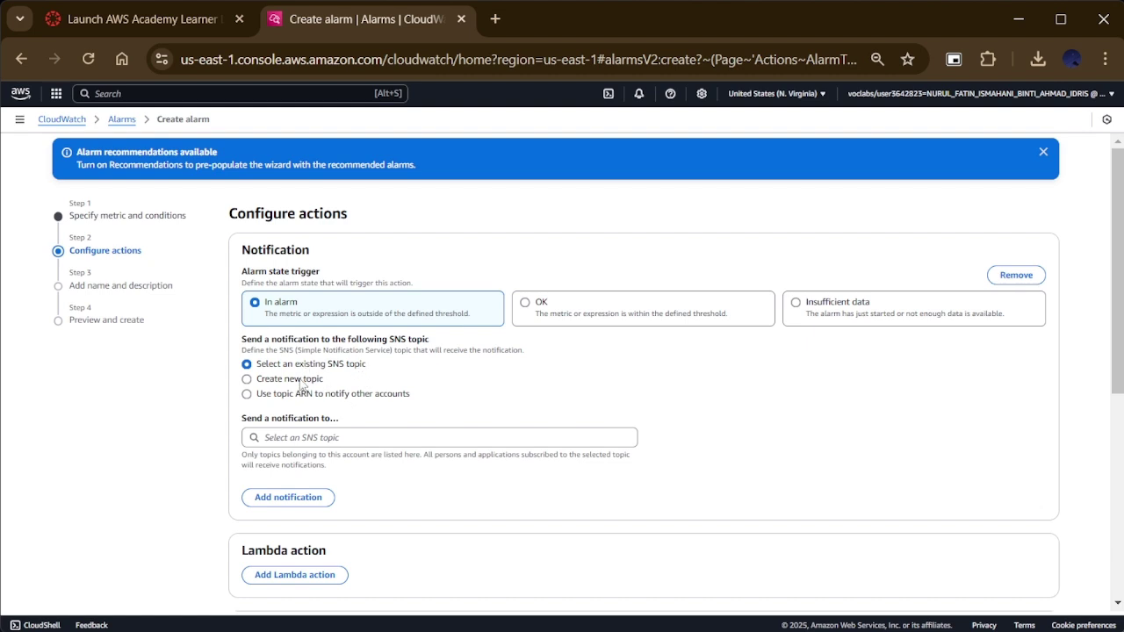
Step: Choose a new SNS topic and replace its default name with a personal prefix
left_click(301, 381)
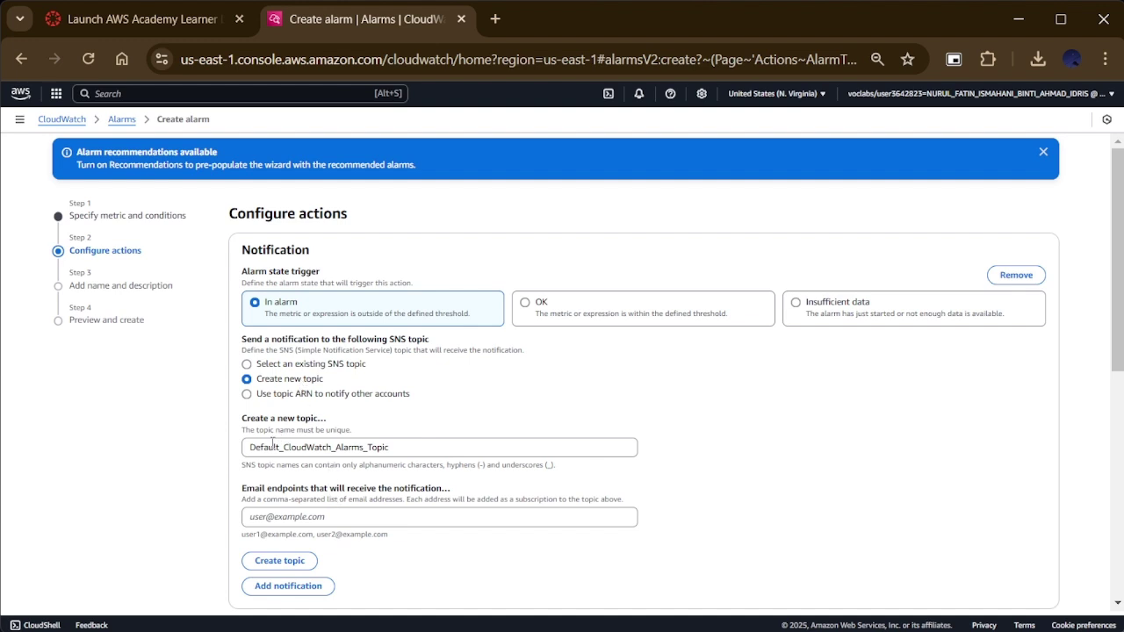
double_click(269, 448)
left_click(271, 448)
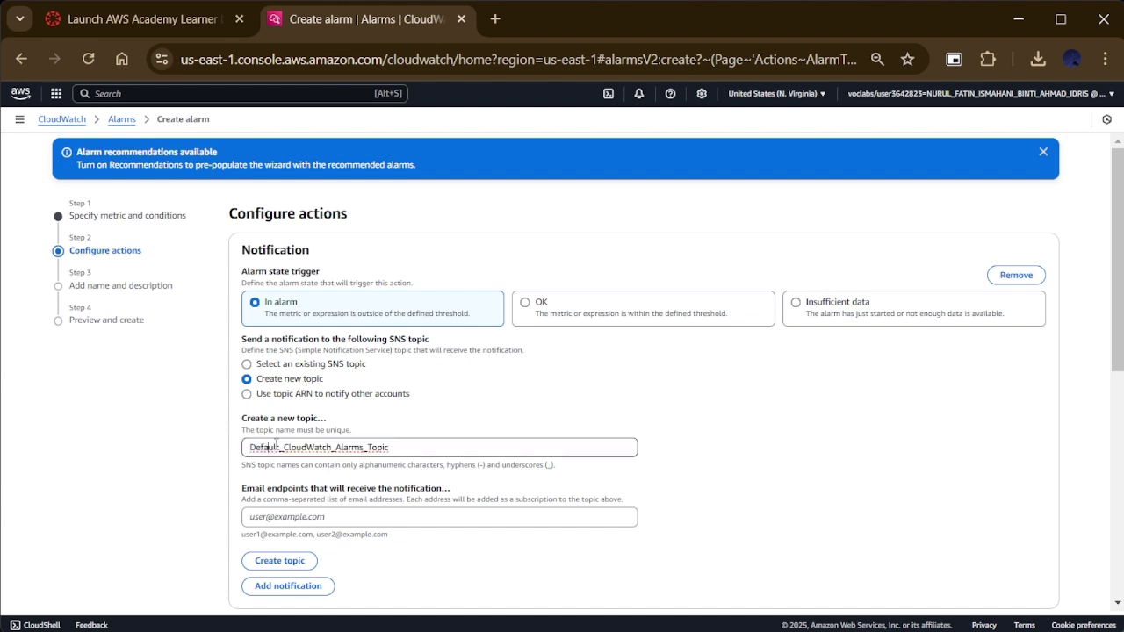
key("BackSpace")
key("BackSpace")
key("BackSpace")
key("BackSpace")
key("BackSpace")
key("BackSpace")
key("BackSpace")
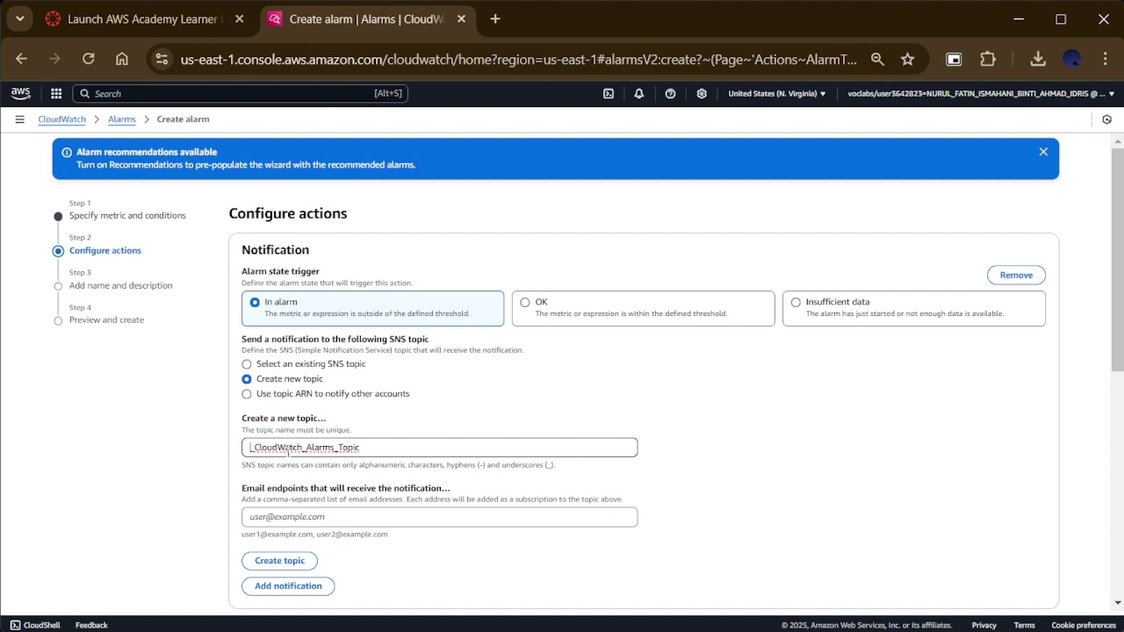
type("Fatin2405_")
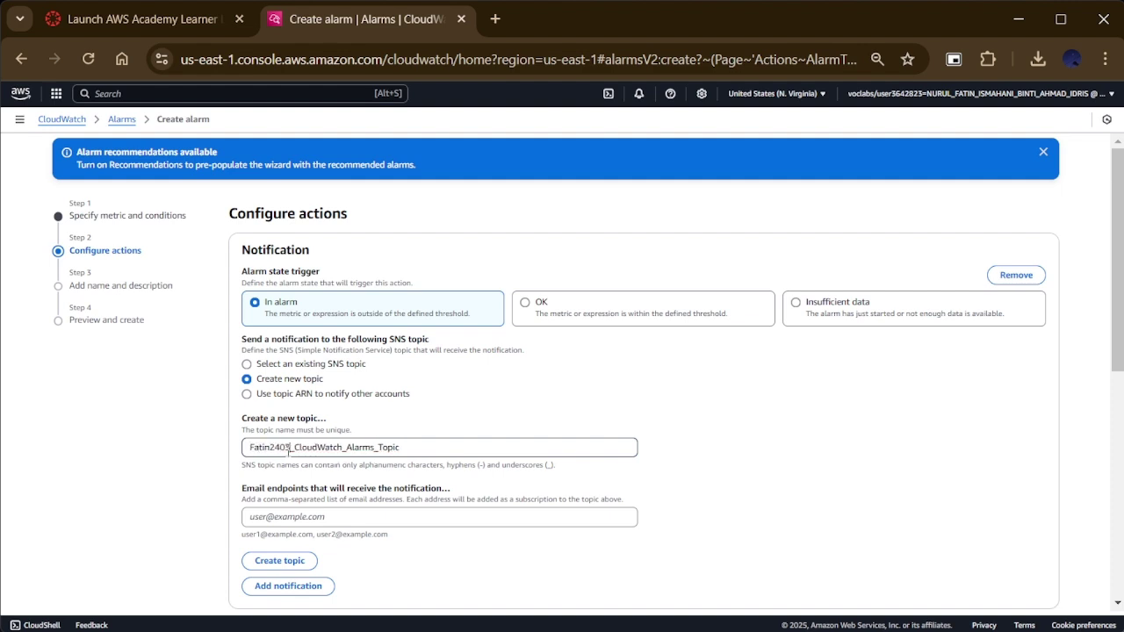
key("BackSpace")
type("3")
Step: Enter the student's e-mail address as the endpoint and create the topic
left_click(318, 519)
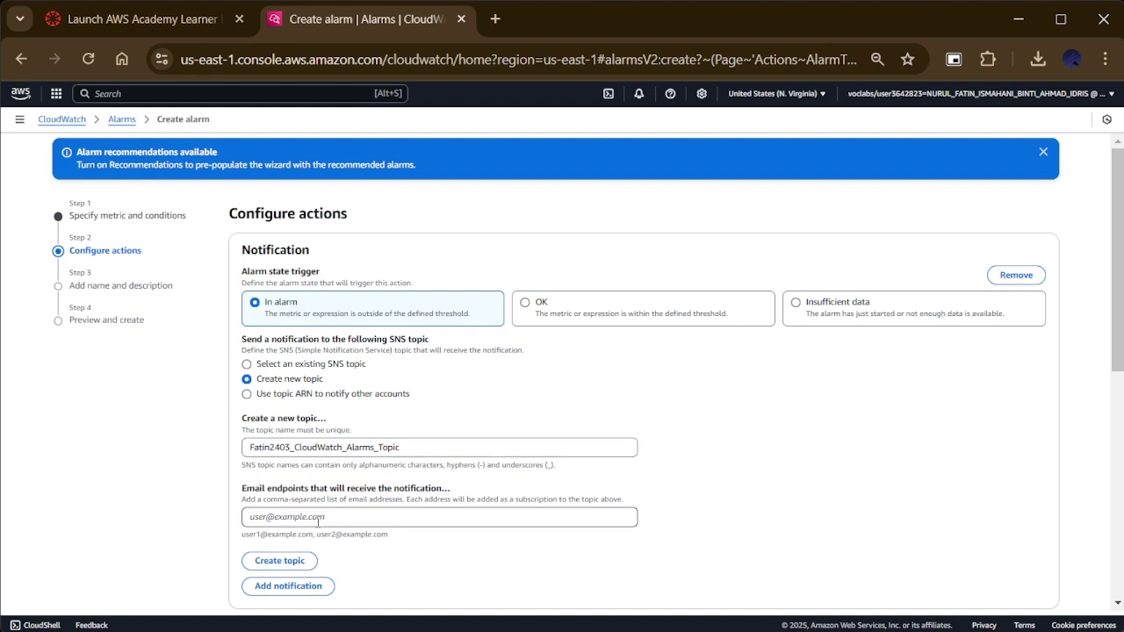
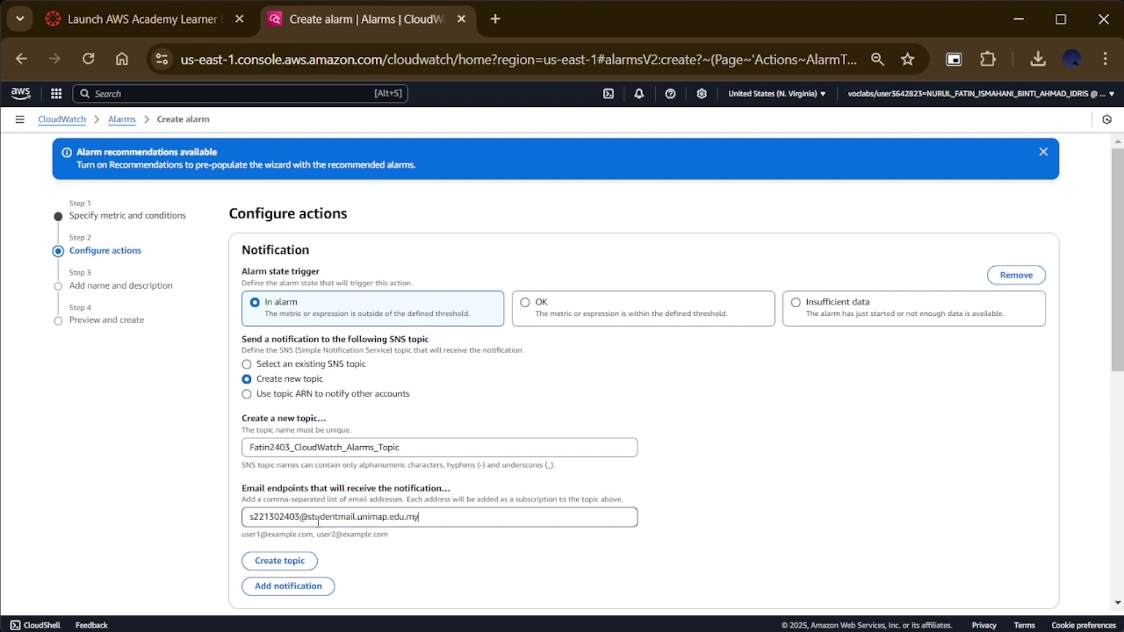
left_click(188, 549)
scroll(187, 549, "down", 1)
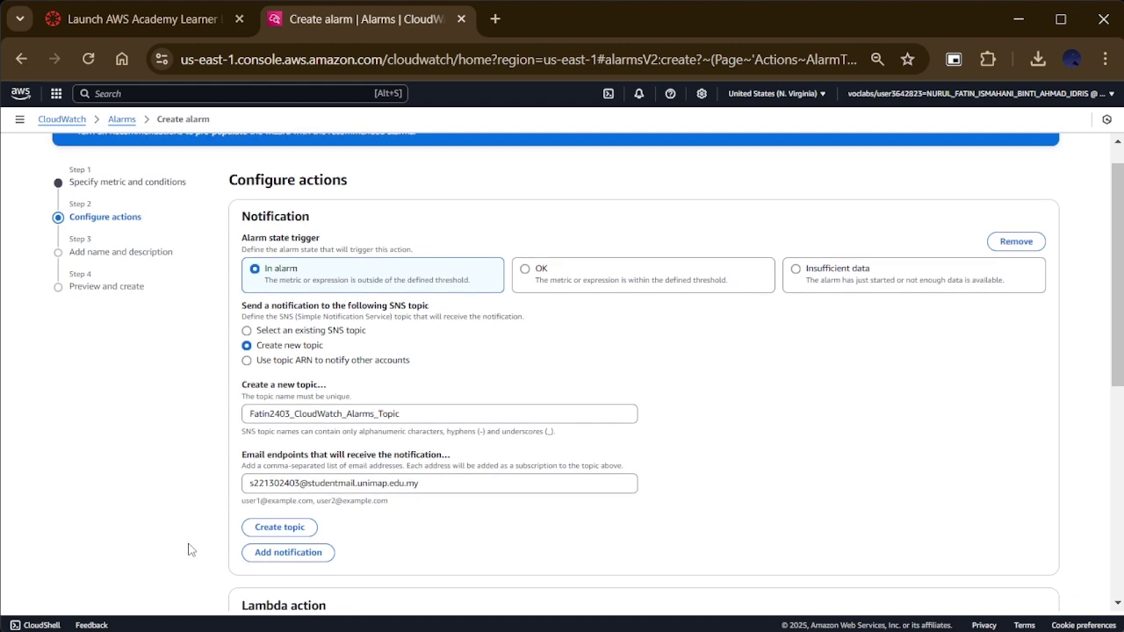
left_click(280, 530)
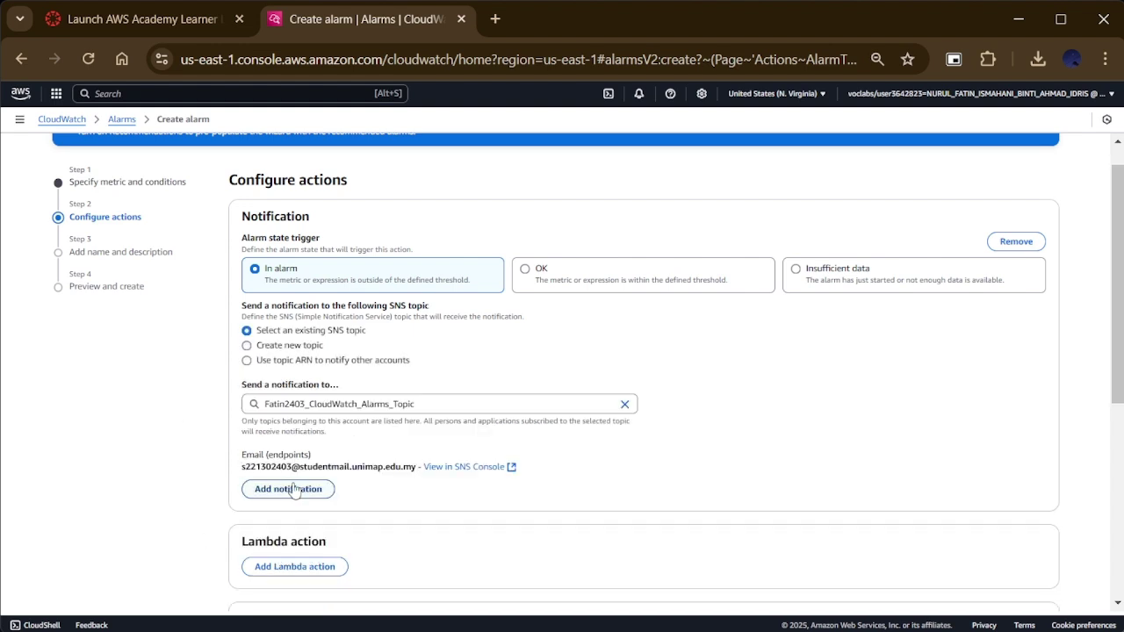
Step: Confirm in SNS the topic's e-mail subscription is pending, then return to the alarm wizard
scroll(228, 465, "down", 1)
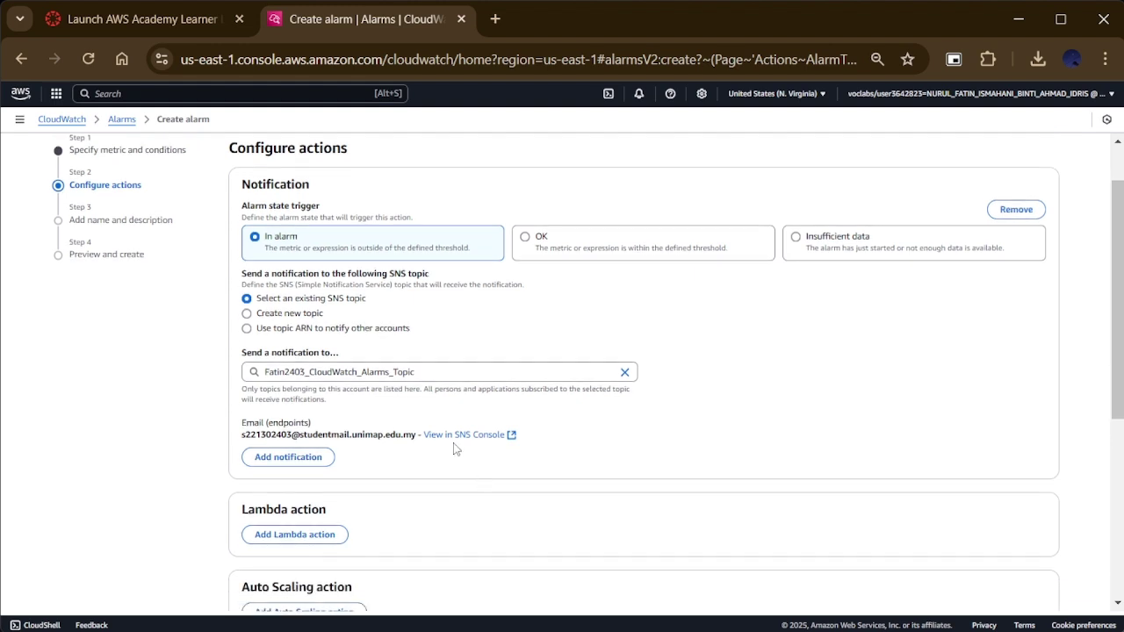
left_click(511, 436)
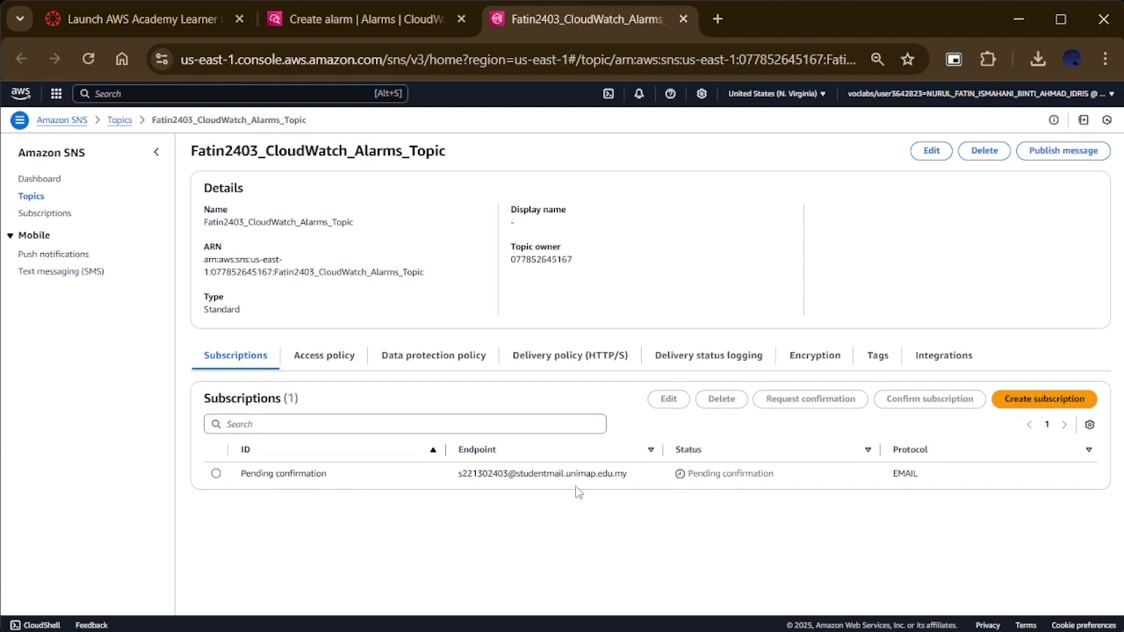
left_click(404, 19)
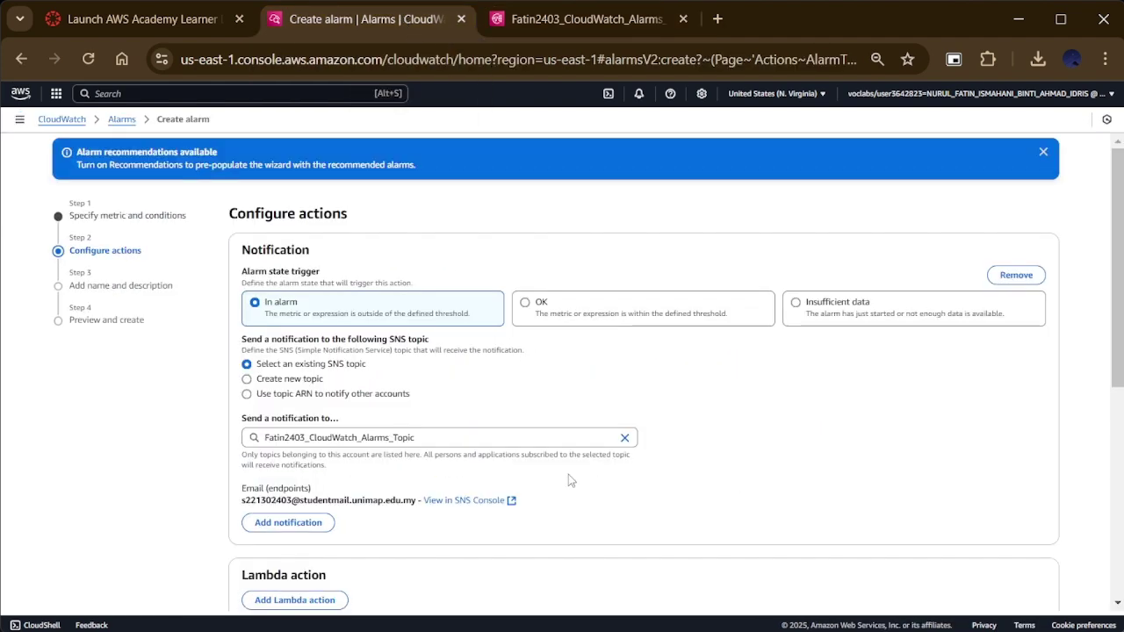
scroll(594, 504, "down", 5)
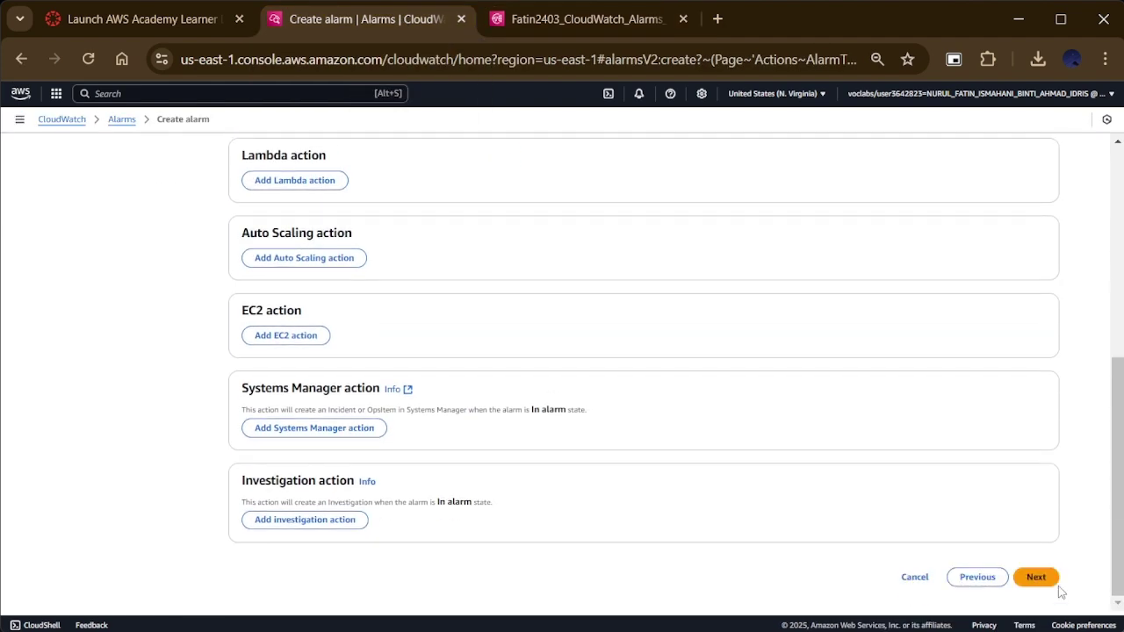
Step: Name the alarm EC2-CPU-High-Alarm
left_click(1037, 577)
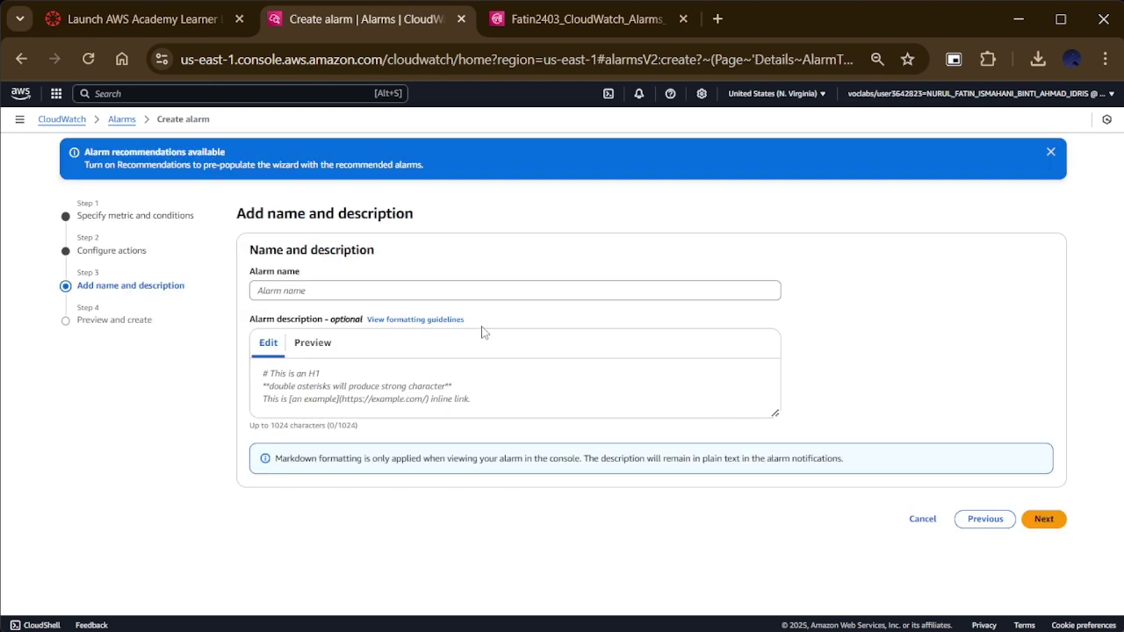
left_click(400, 290)
type("EC2-CPU-")
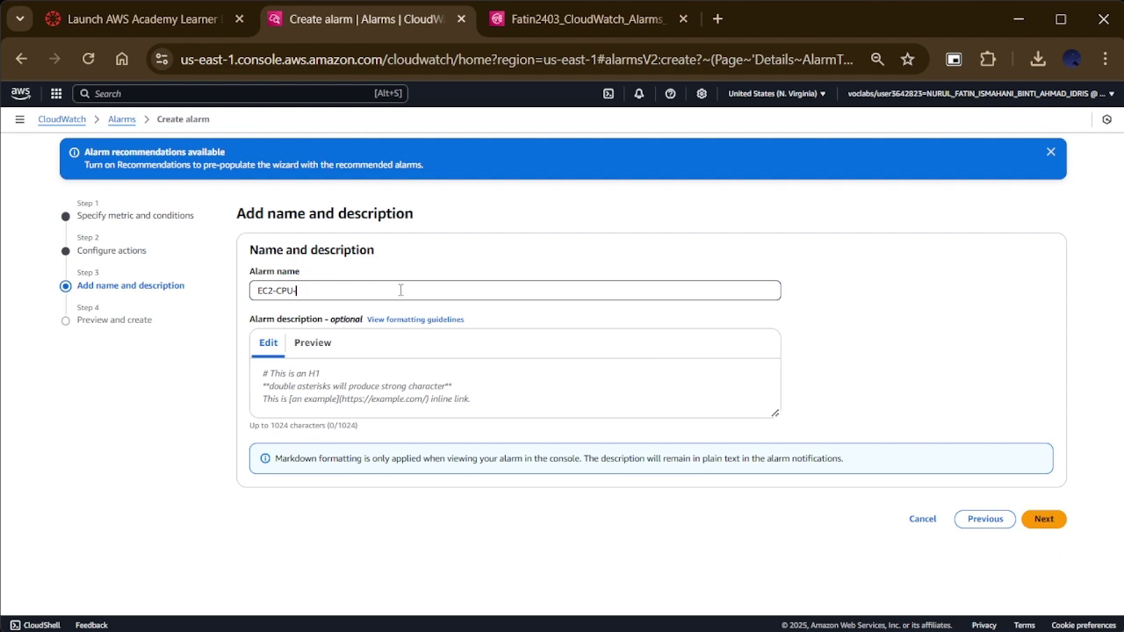
type("High-Alarm")
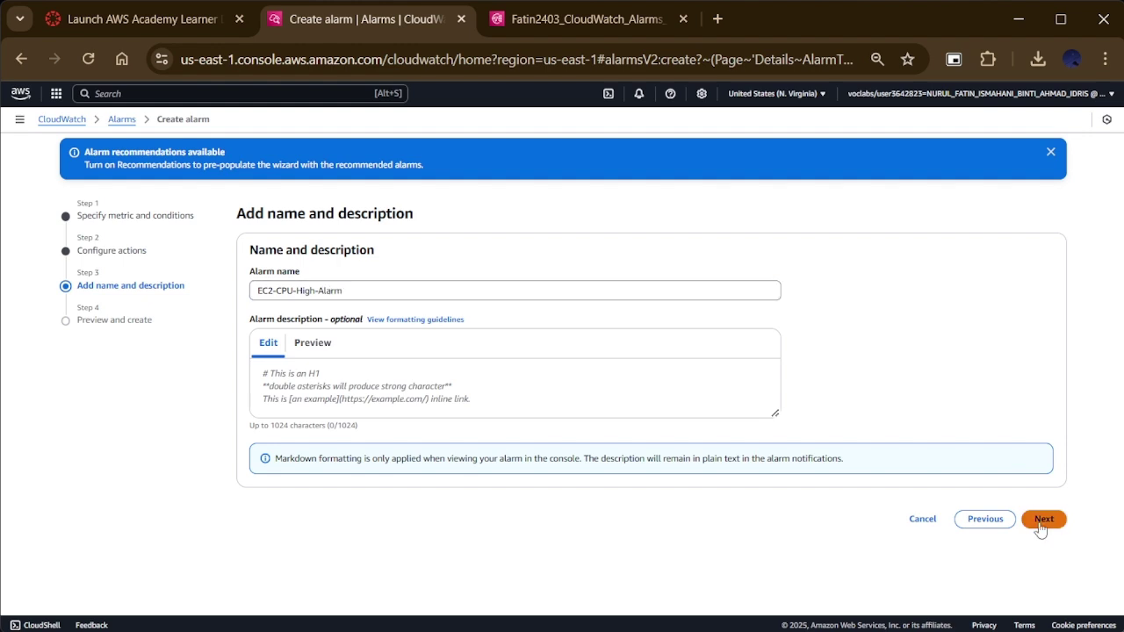
left_click(1042, 519)
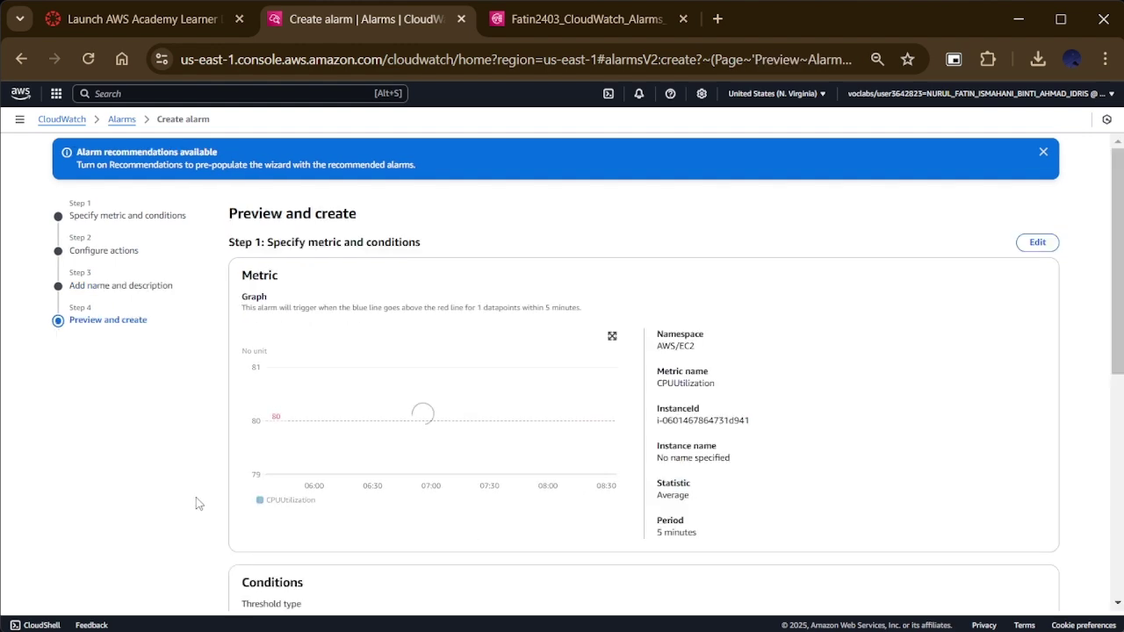
Step: Review and create EC2-CPU-High-Alarm, then inspect its details
scroll(196, 501, "down", 1)
scroll(197, 499, "down", 5)
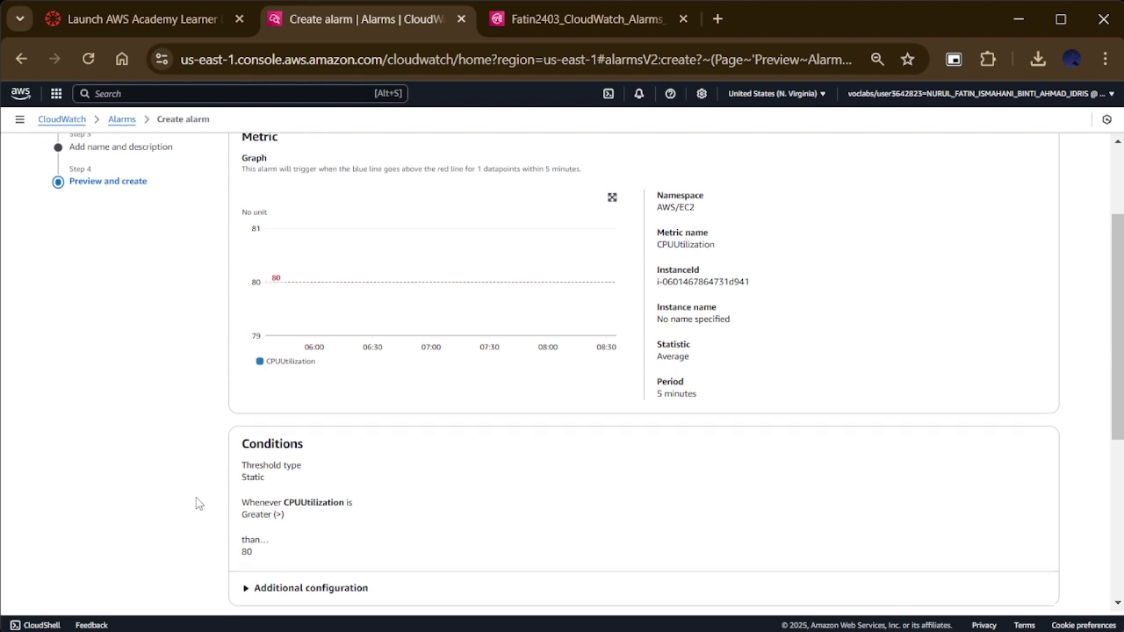
scroll(196, 503, "down", 2)
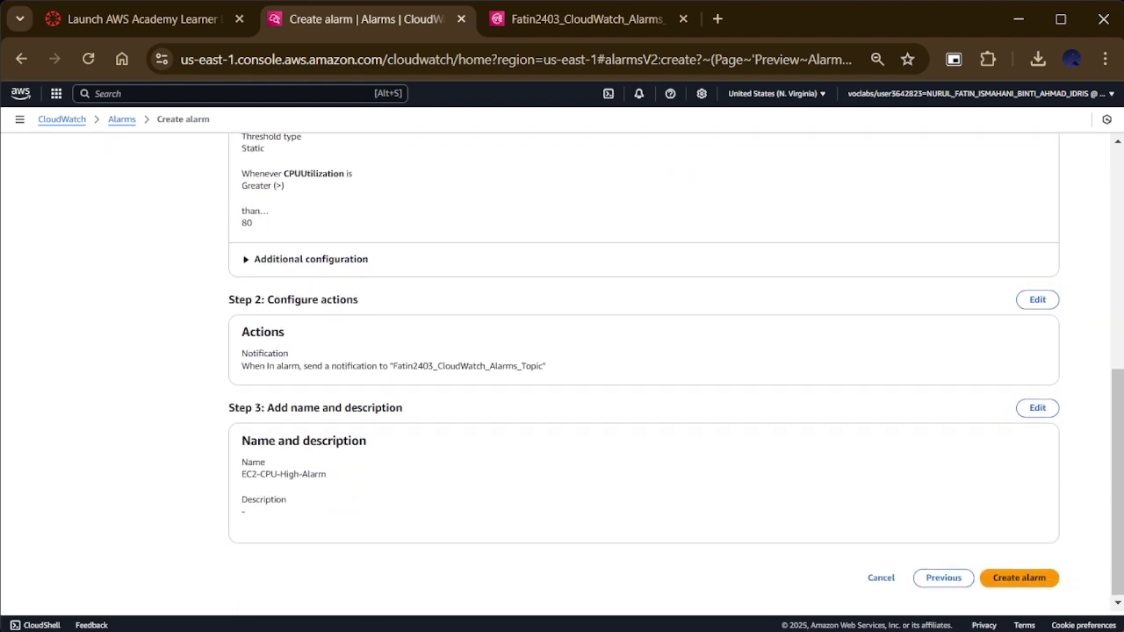
left_click(1036, 581)
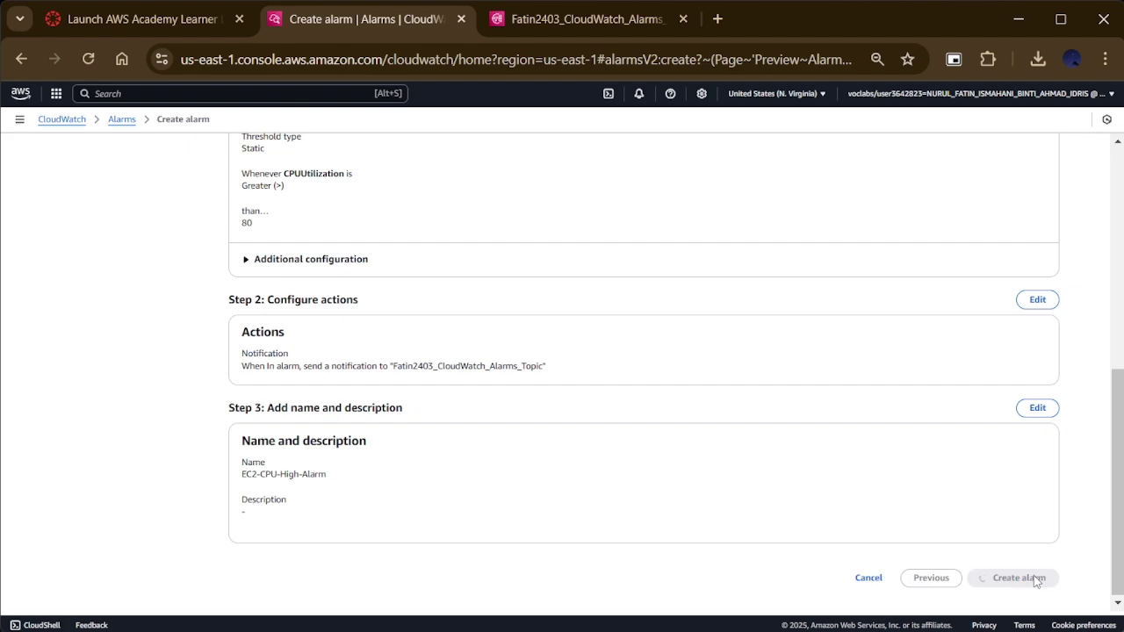
left_click(236, 290)
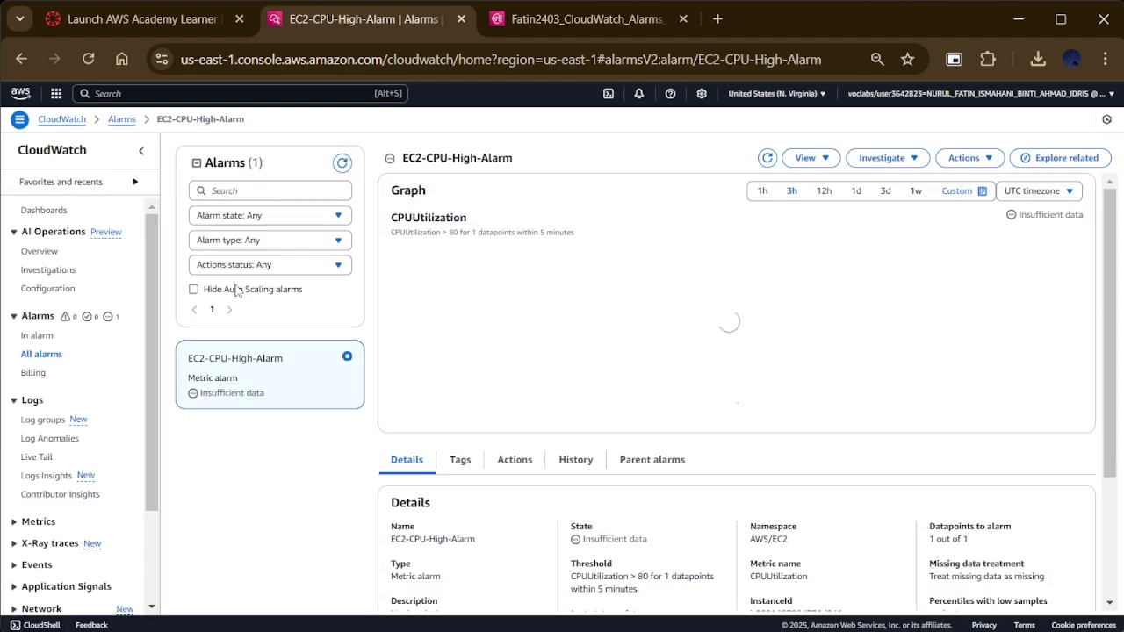
scroll(715, 344, "down", 2)
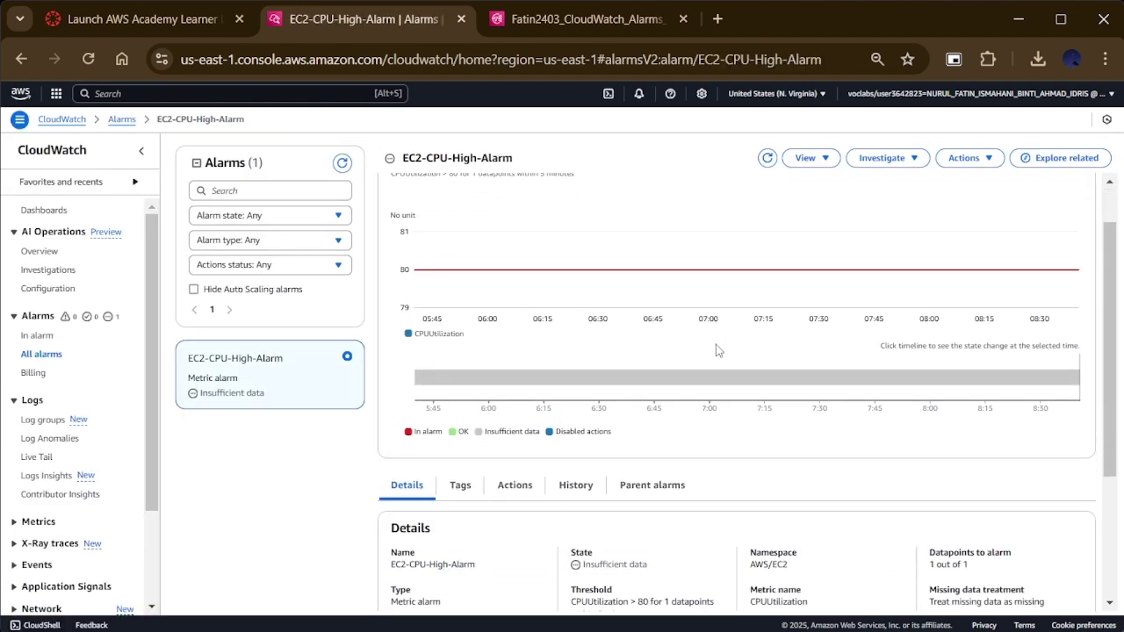
scroll(716, 350, "down", 4)
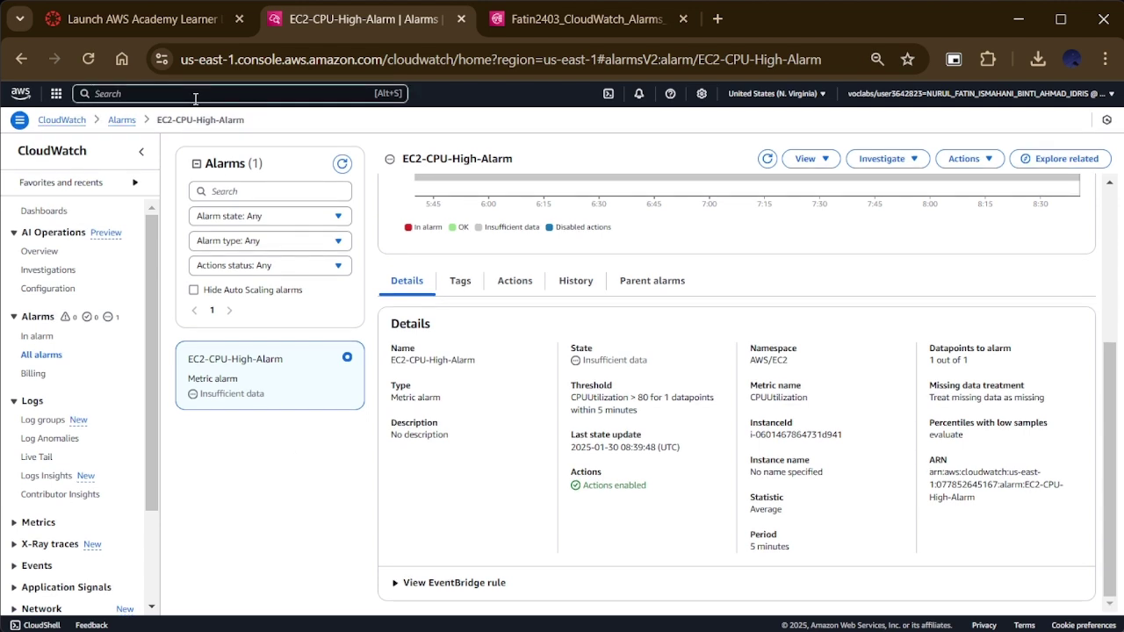
Step: Connect to MyResPublic Web Server via EC2 Instance Connect as ec2-user
type("EC2")
key("Return")
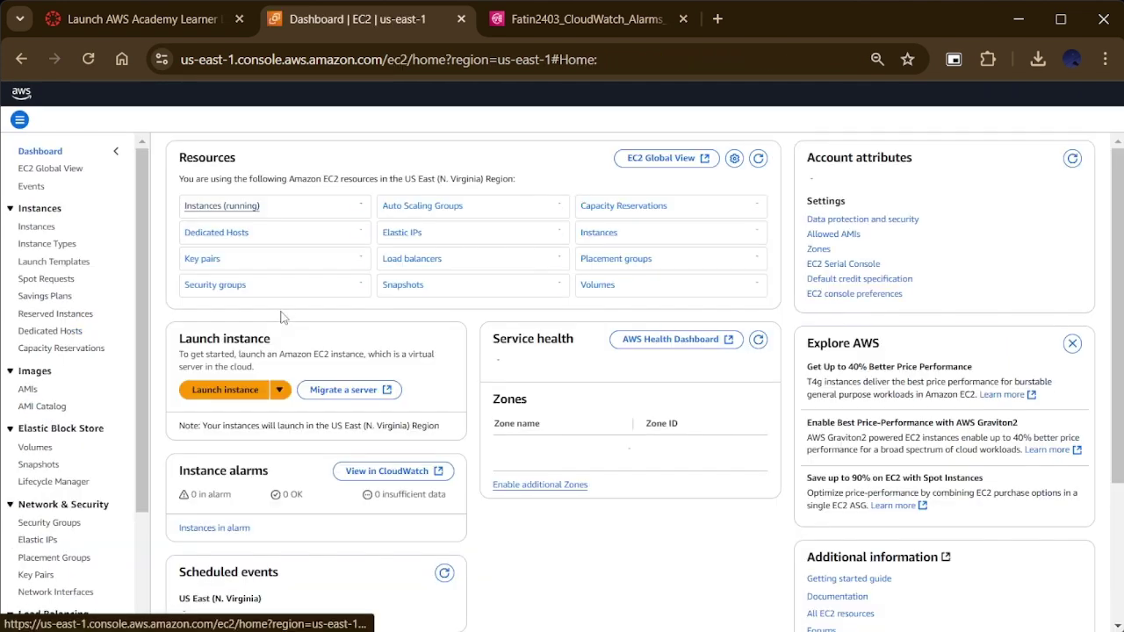
left_click(45, 230)
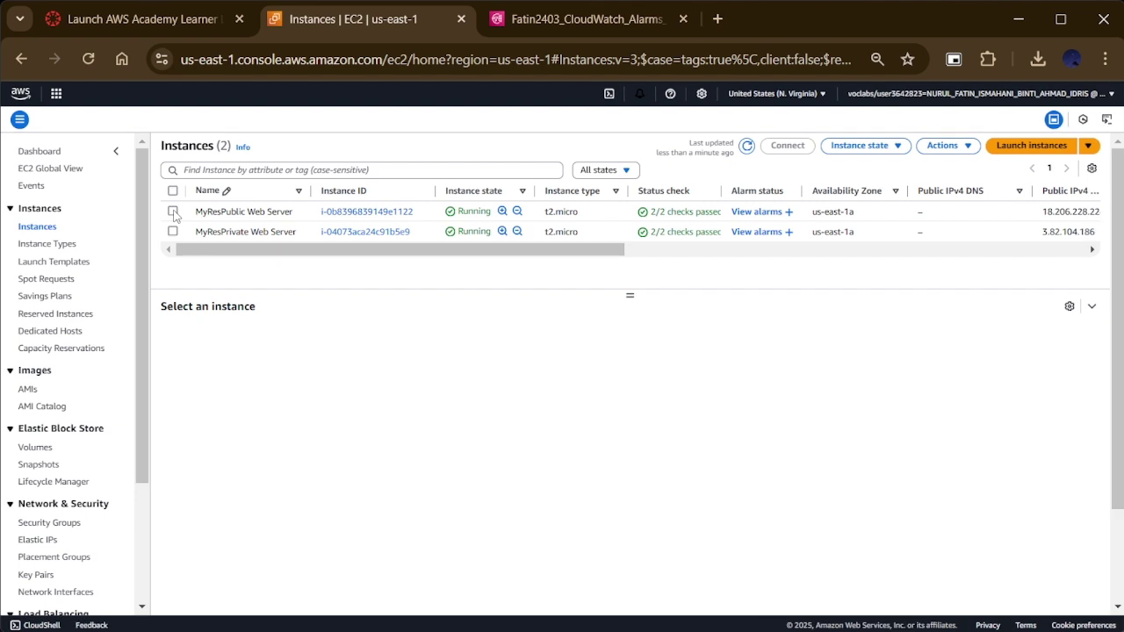
left_click(173, 212)
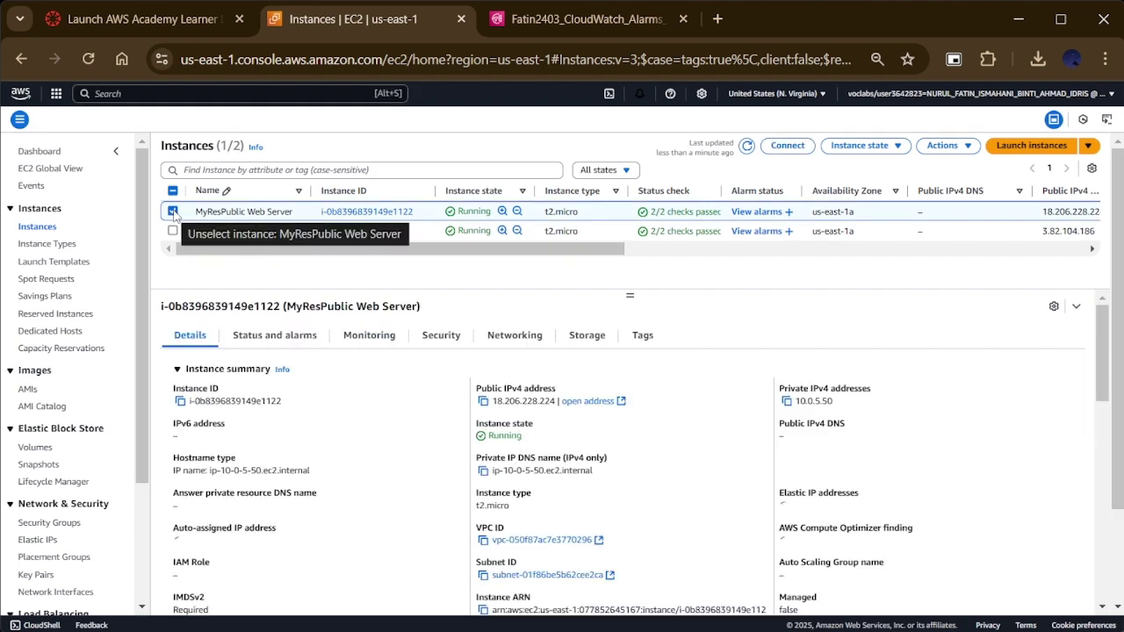
left_click(774, 158)
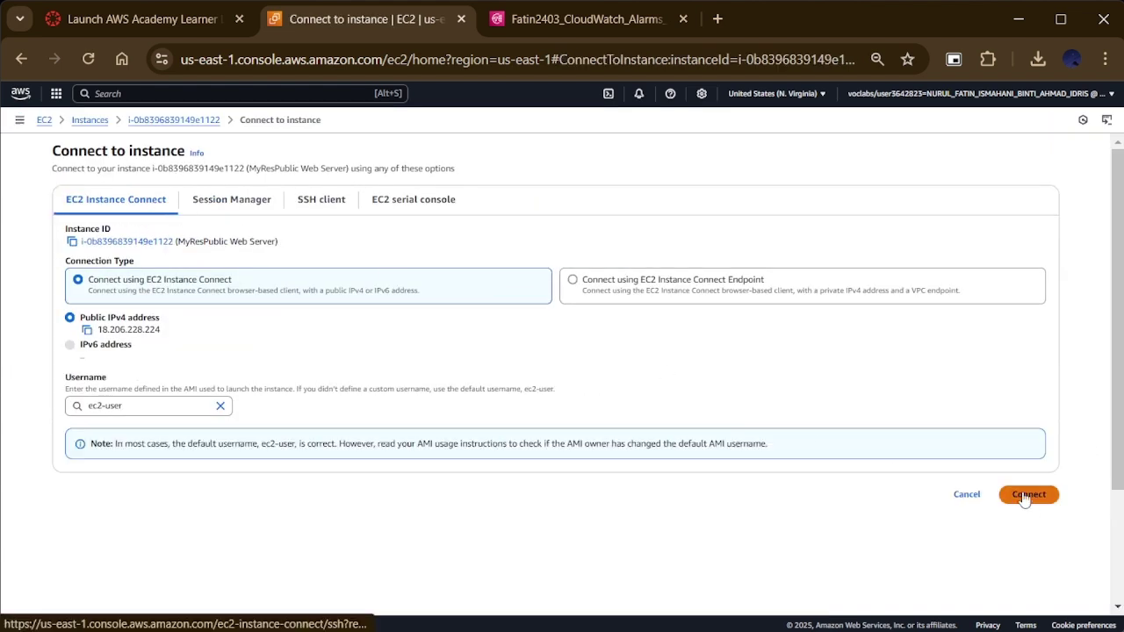
left_click(1028, 497)
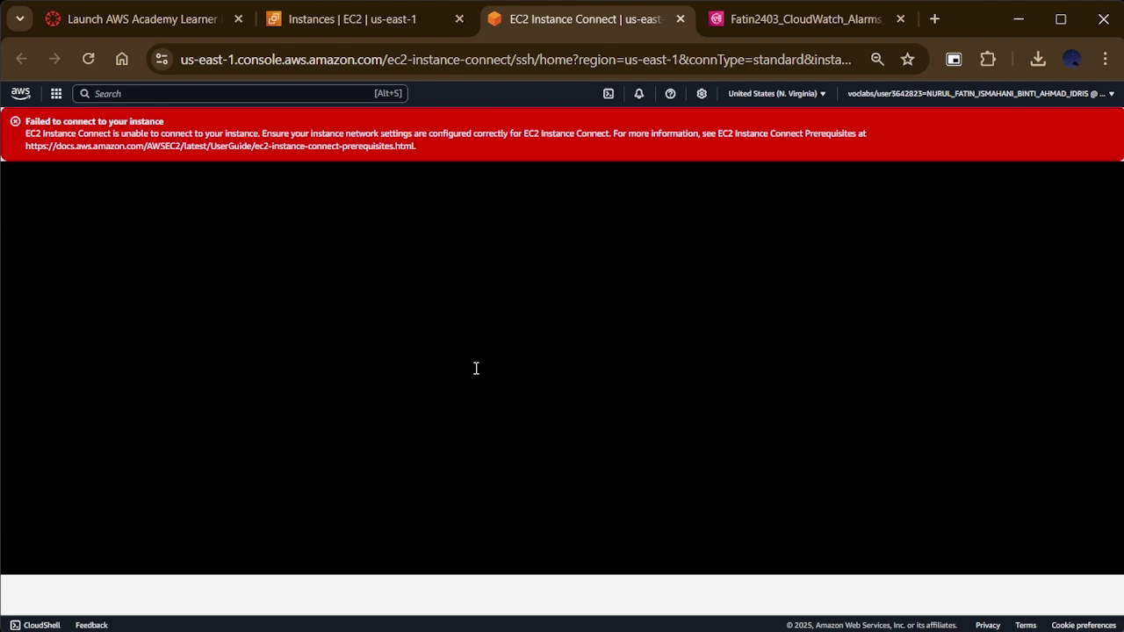
Step: Run 'sudo yum install -y amazon-cloudwatch-agent' in CloudShell
left_click(400, 21)
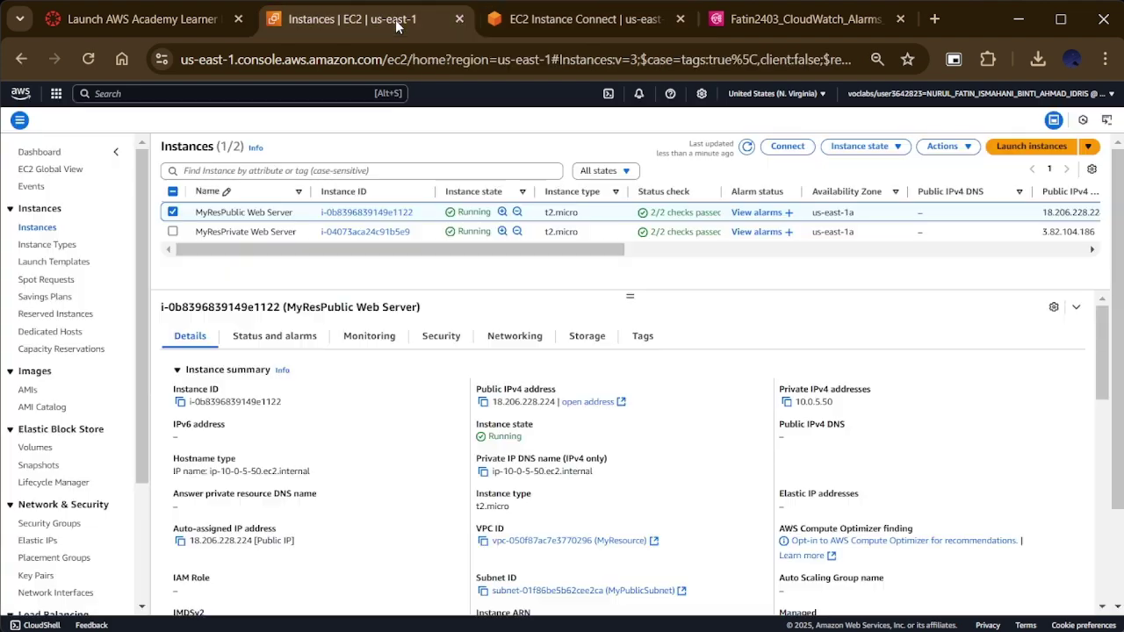
left_click(606, 93)
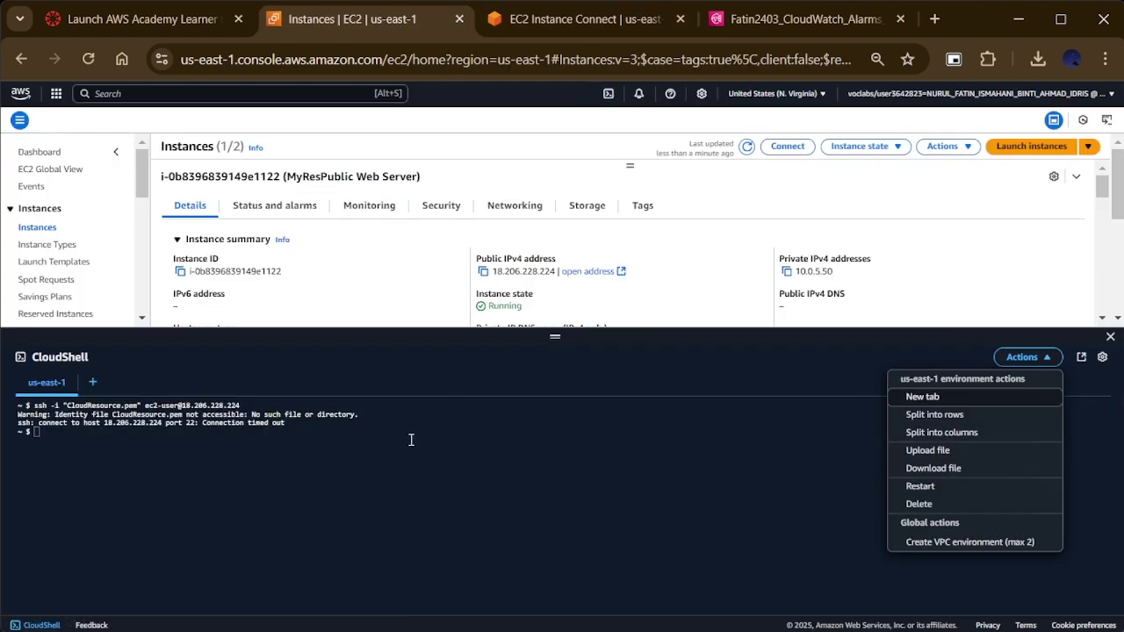
left_click(788, 455)
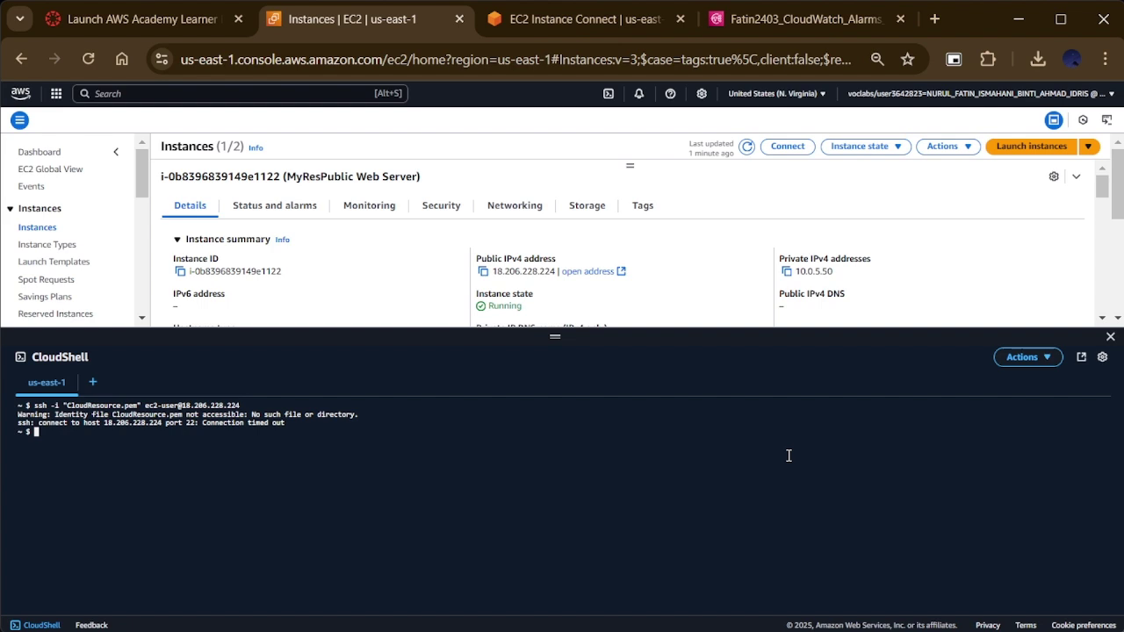
type("sudo yum install -y amazon-c")
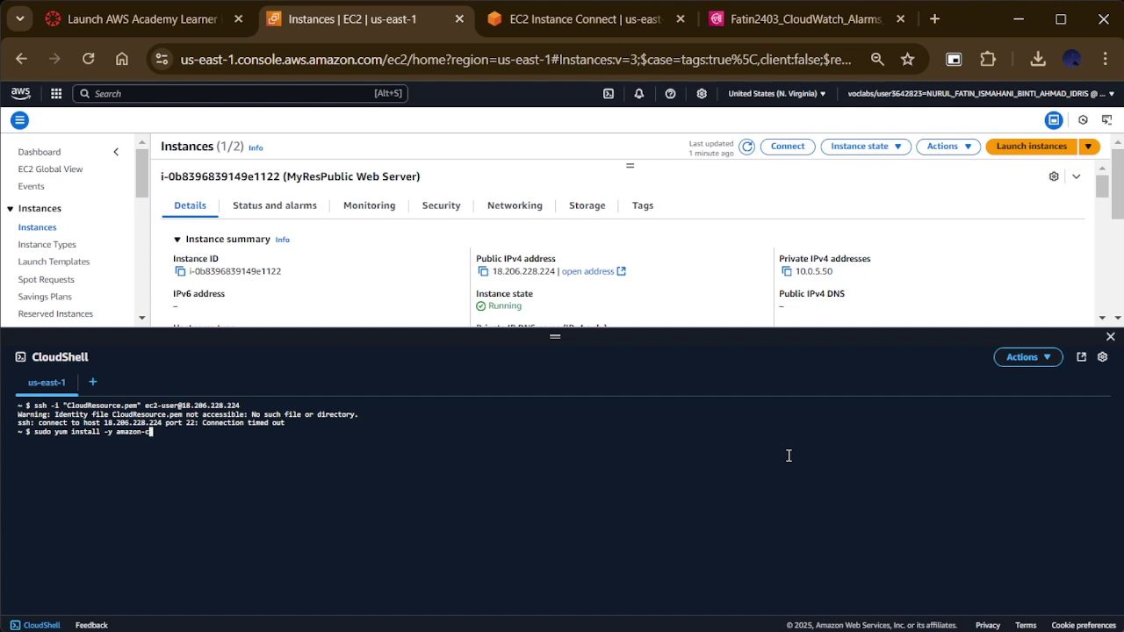
type("loudwatch-agent")
key("Return")
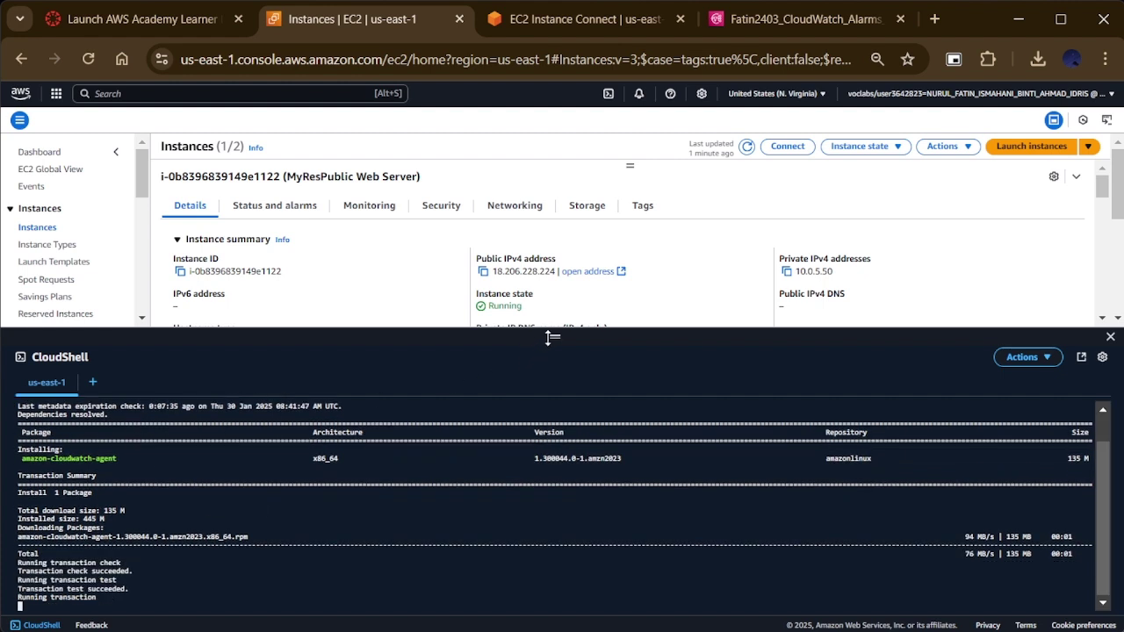
Step: Enlarge the terminal, recheck the failed connection tab, and review the install output
left_click_drag(552, 336, 555, 270)
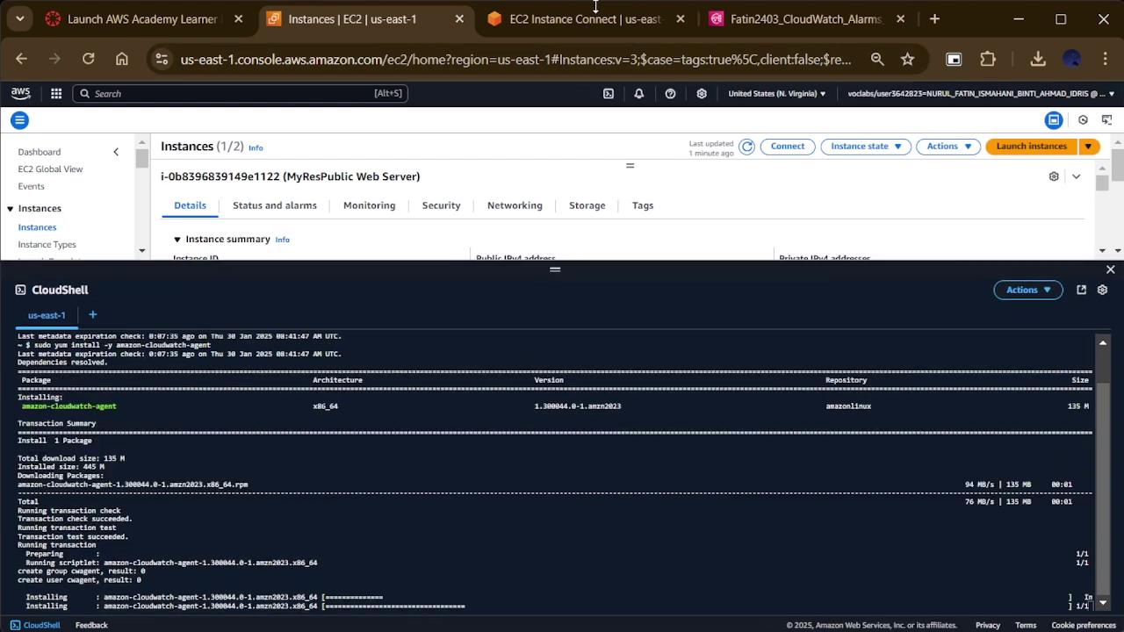
left_click(592, 18)
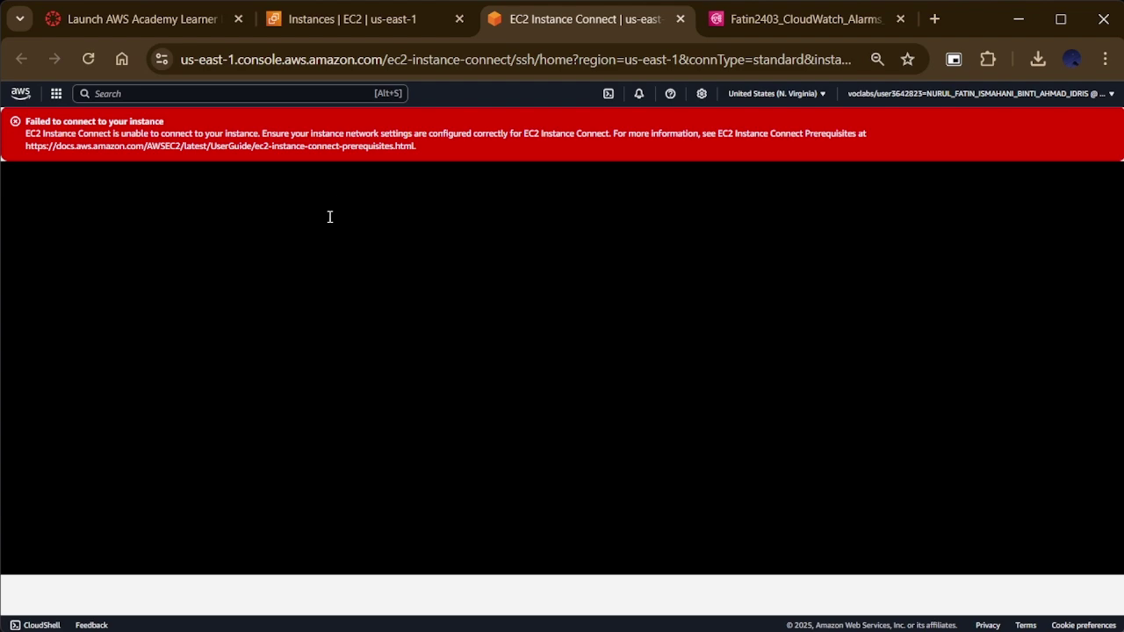
left_click(370, 19)
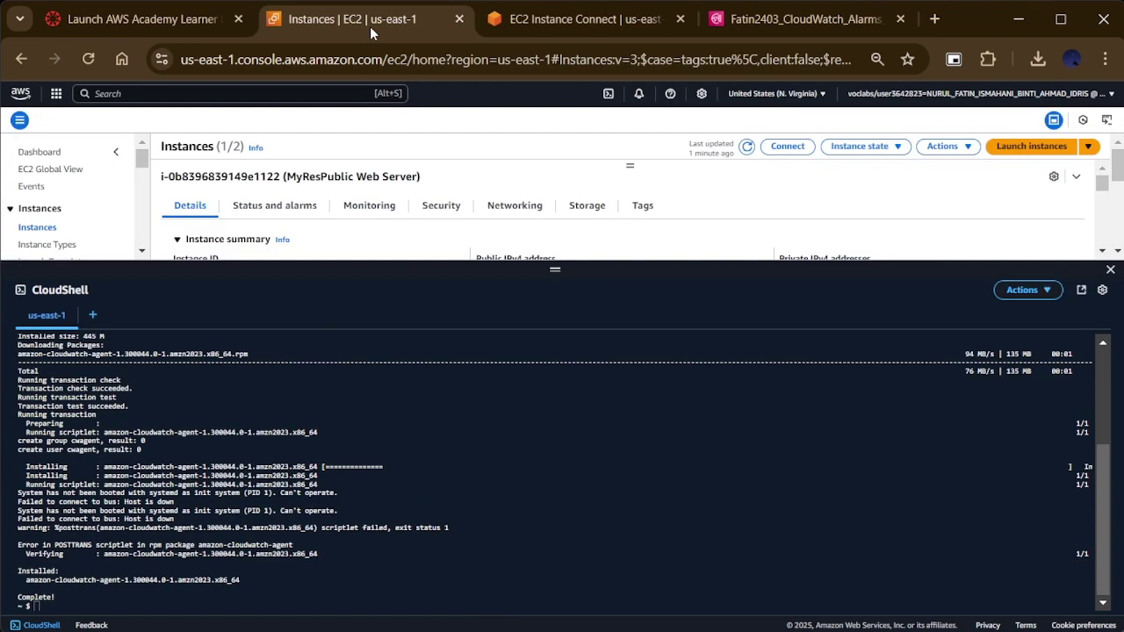
scroll(177, 406, "up", 3)
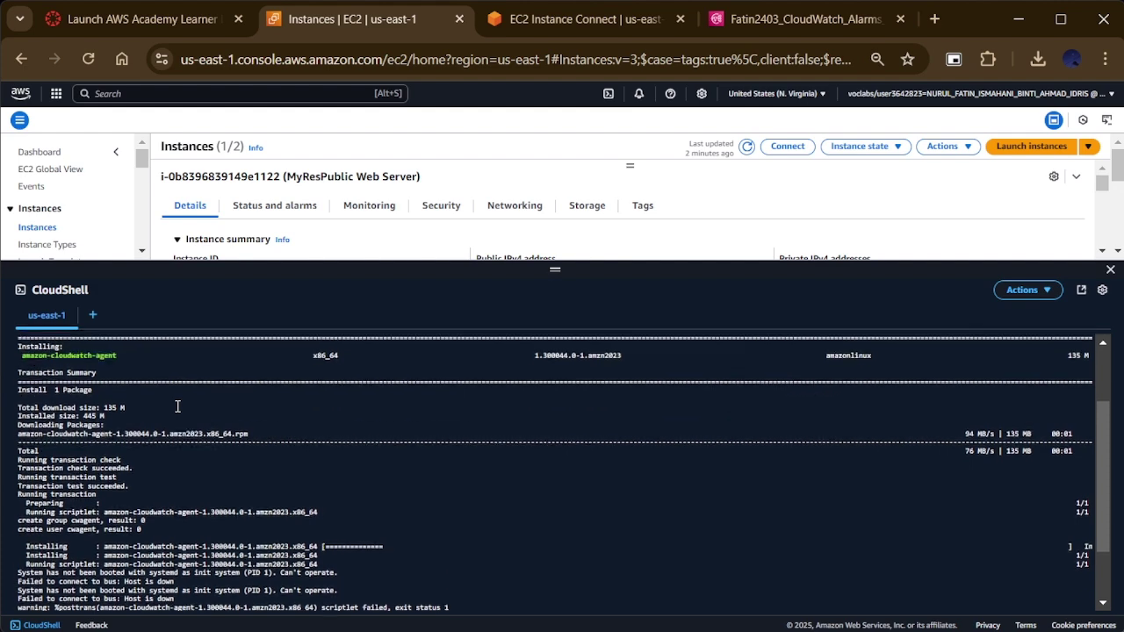
scroll(177, 405, "up", 1)
scroll(178, 405, "down", 4)
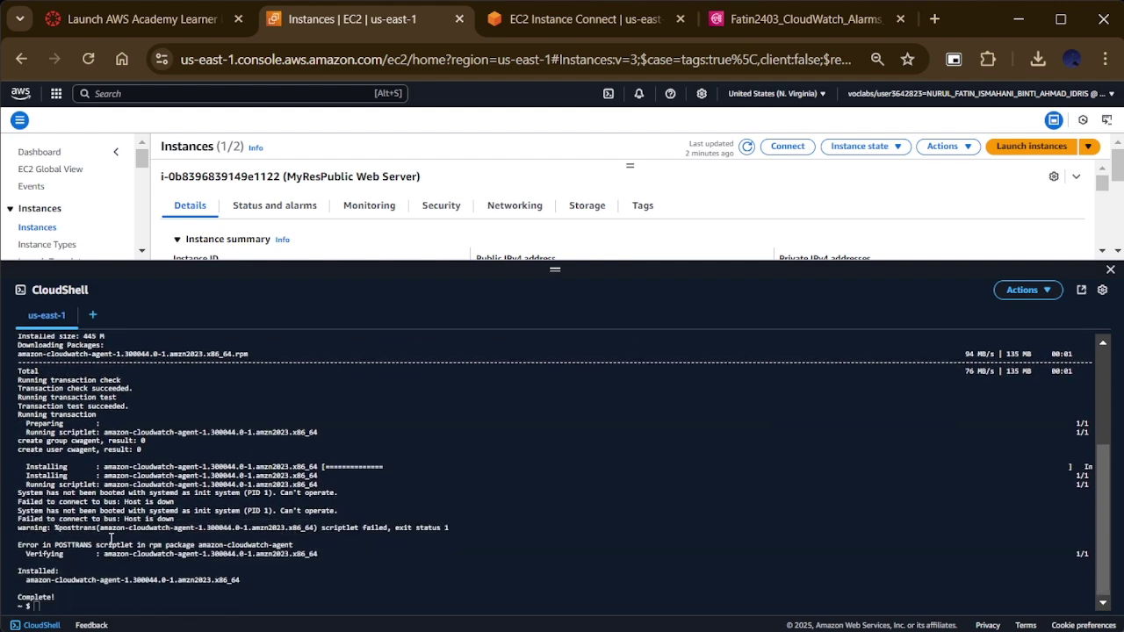
Step: Run 'sudo amazon-cloudwatch-agent-config-wizard' in CloudShell, which returns command not found
left_click(145, 601)
type("sudo amazon-cloudwatch")
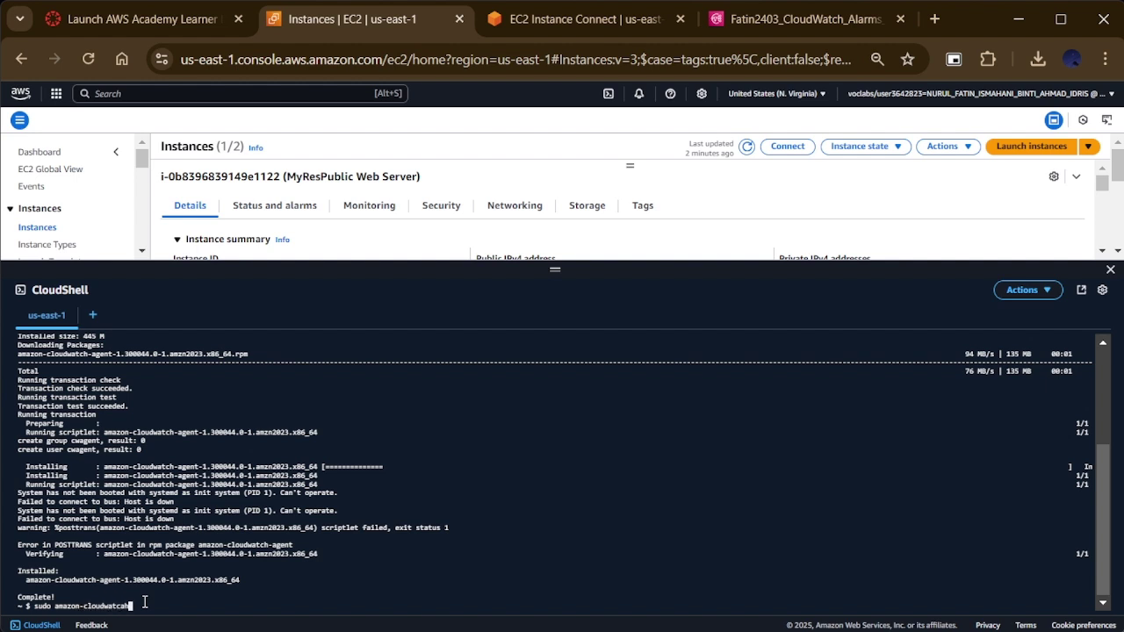
key("BackSpace")
type("-agent-config-wizard")
key("Return")
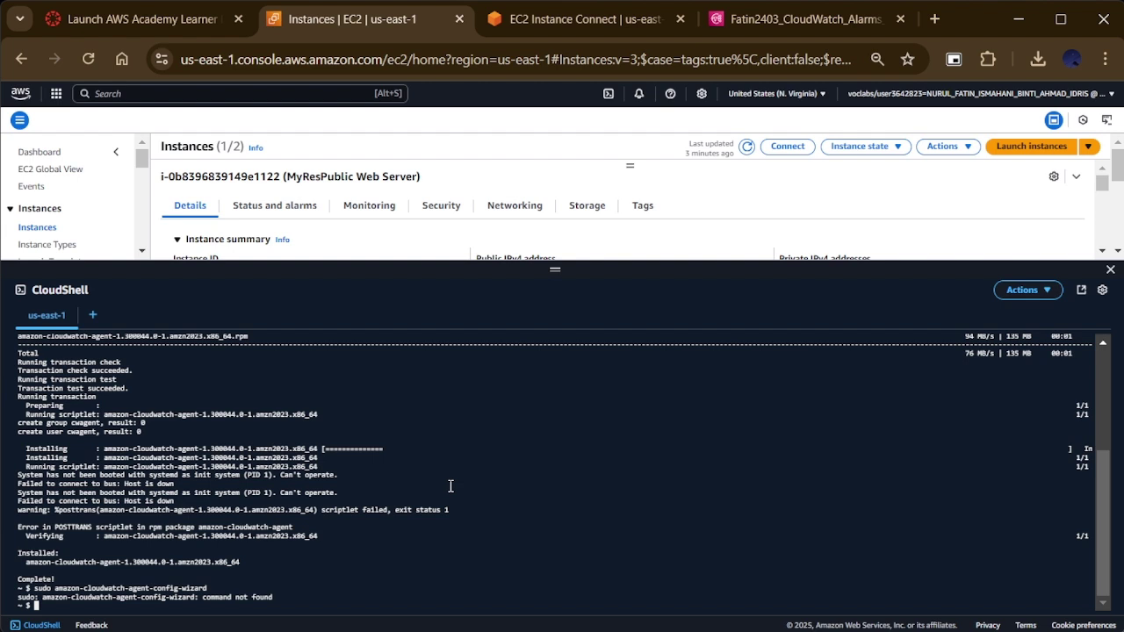
Step: Check /var/log/message and /var/log/syslog, then try 'sudo systemctl start amazon-cloudwatch-agent', which fails
type("/var/log/message")
key("Return")
type("/")
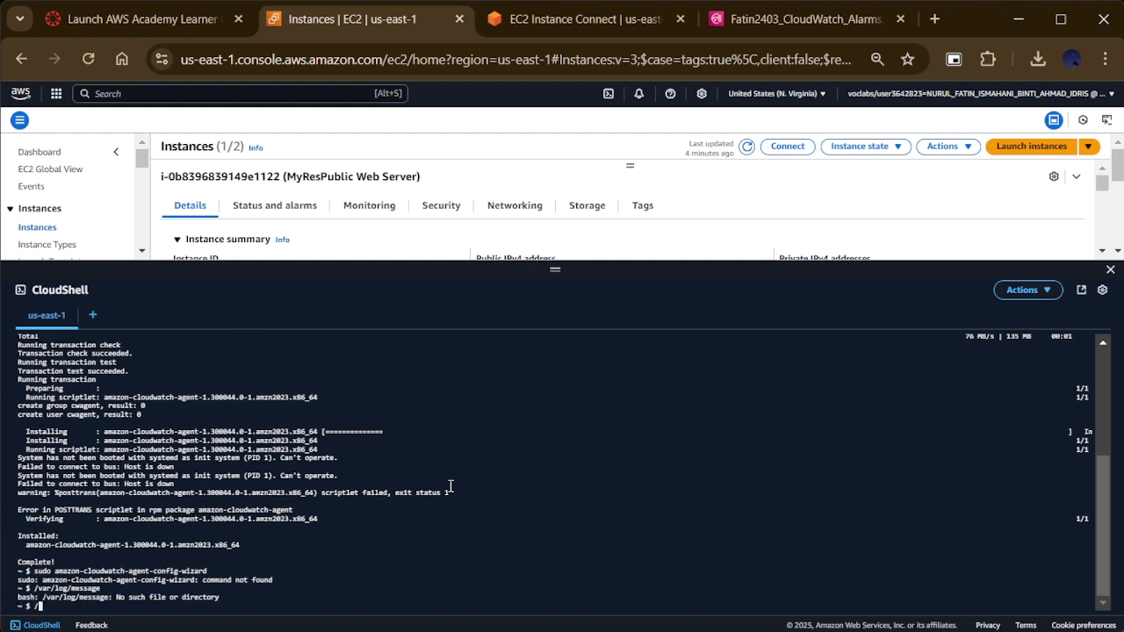
type("var/log/syslog")
key("Return")
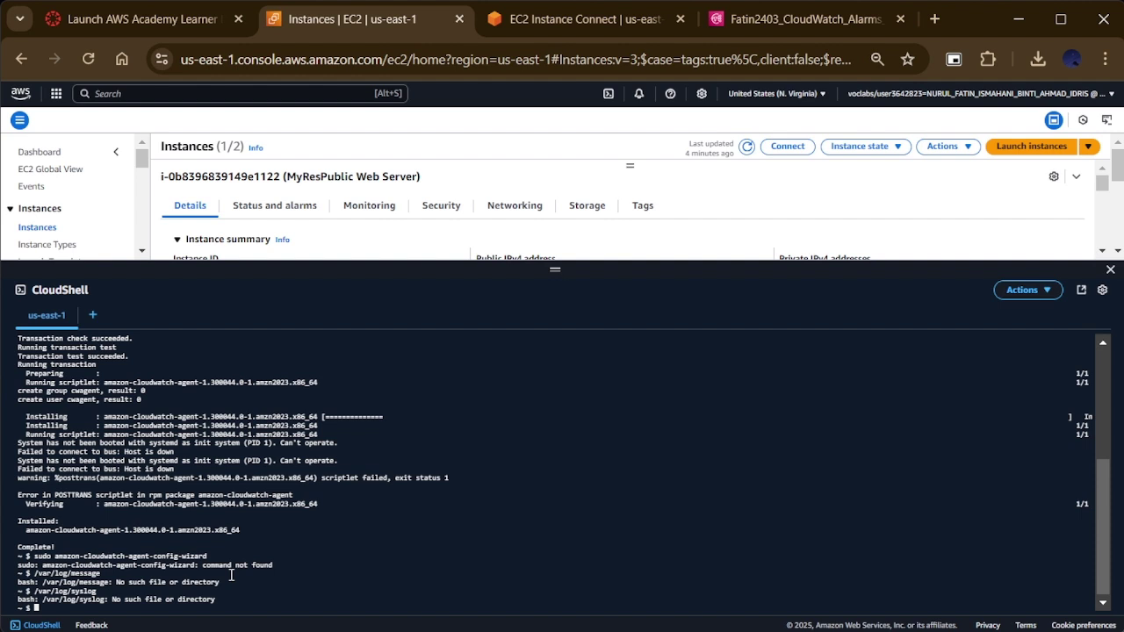
type("sudo systemc")
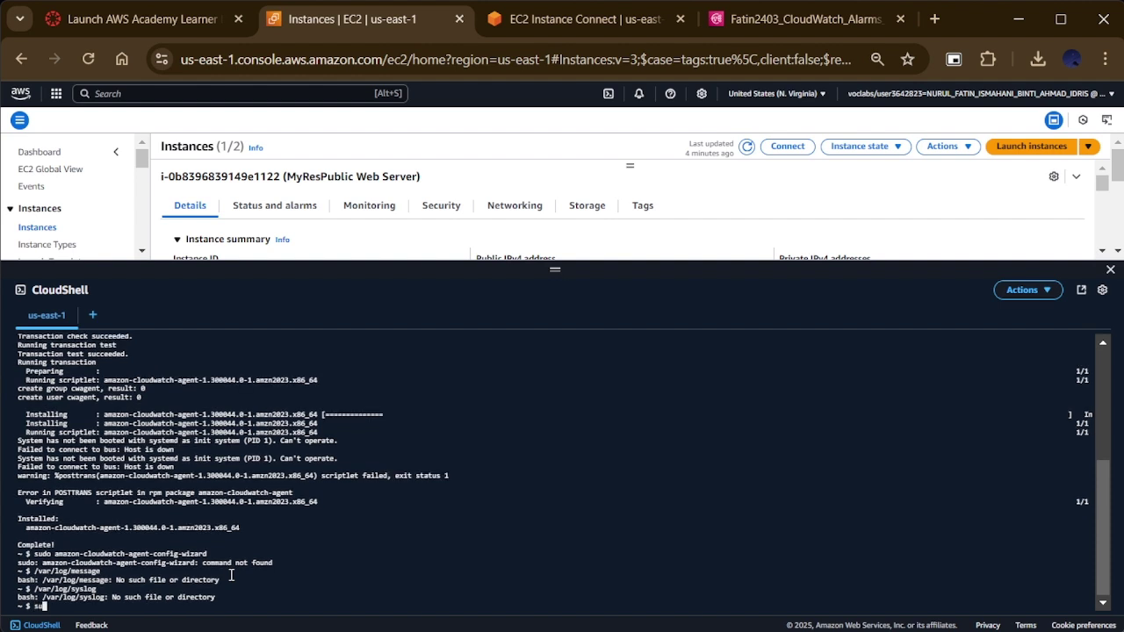
type("tl start amazon-cloudwatch")
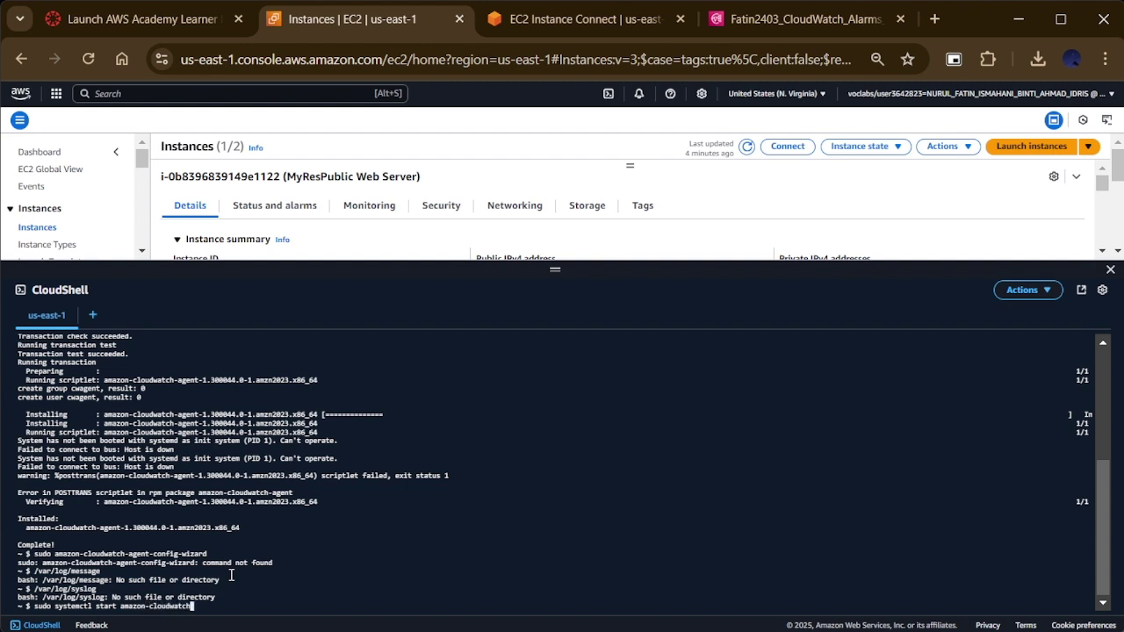
type("-agent")
key("Return")
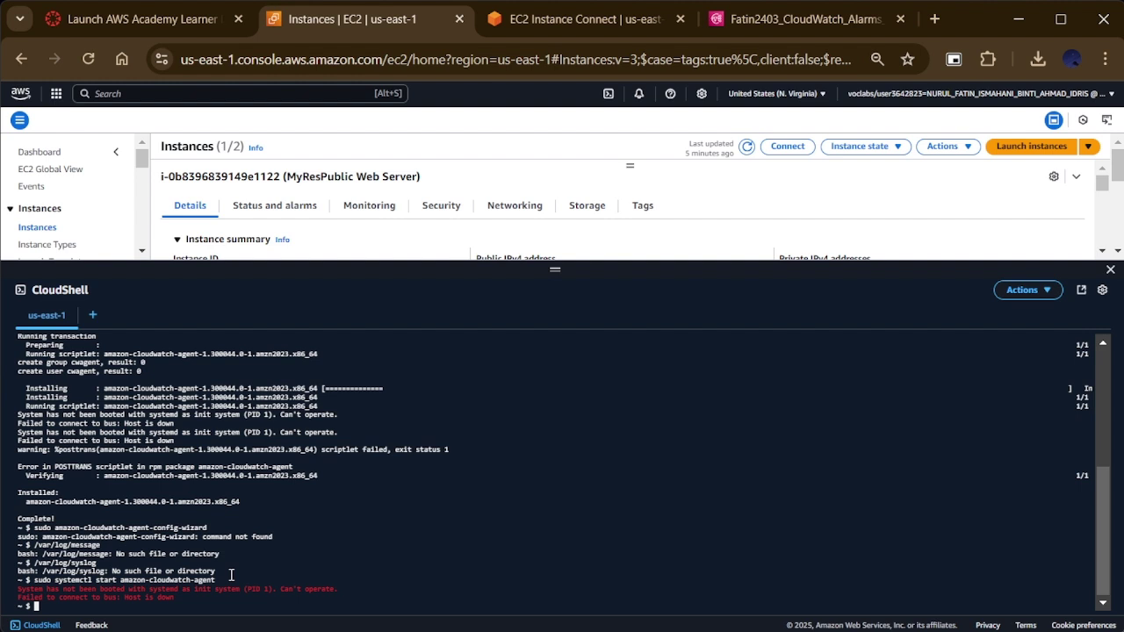
Step: Filter CloudWatch log groups for /aws/ec2/logs, which finds no matches, and glance at the EC2 Instance Connect session
left_click(34, 420)
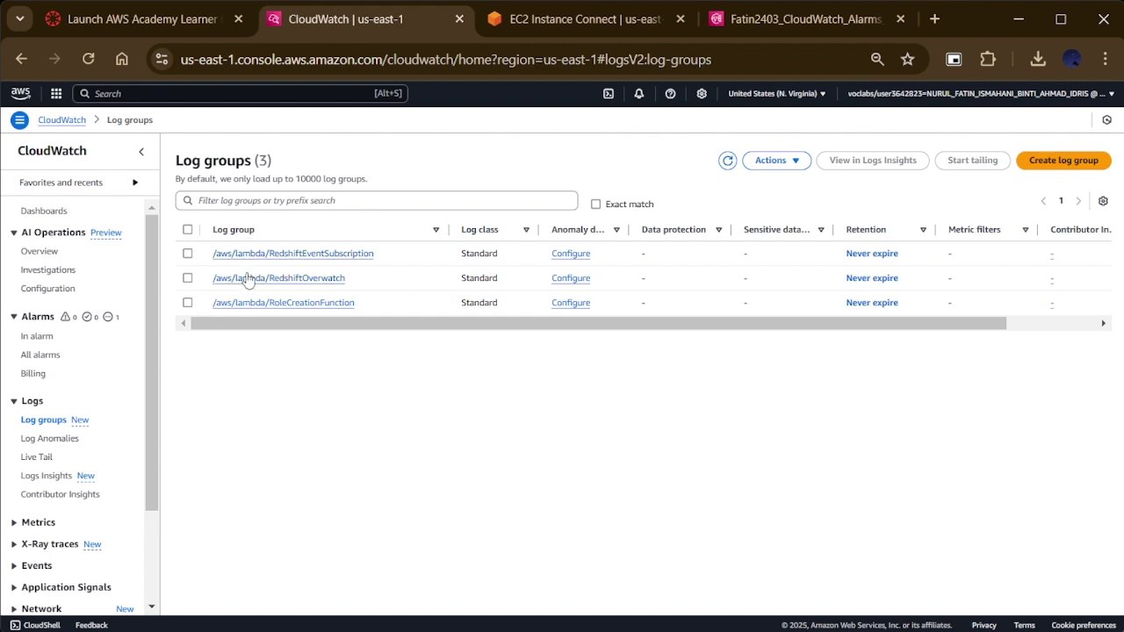
left_click(323, 200)
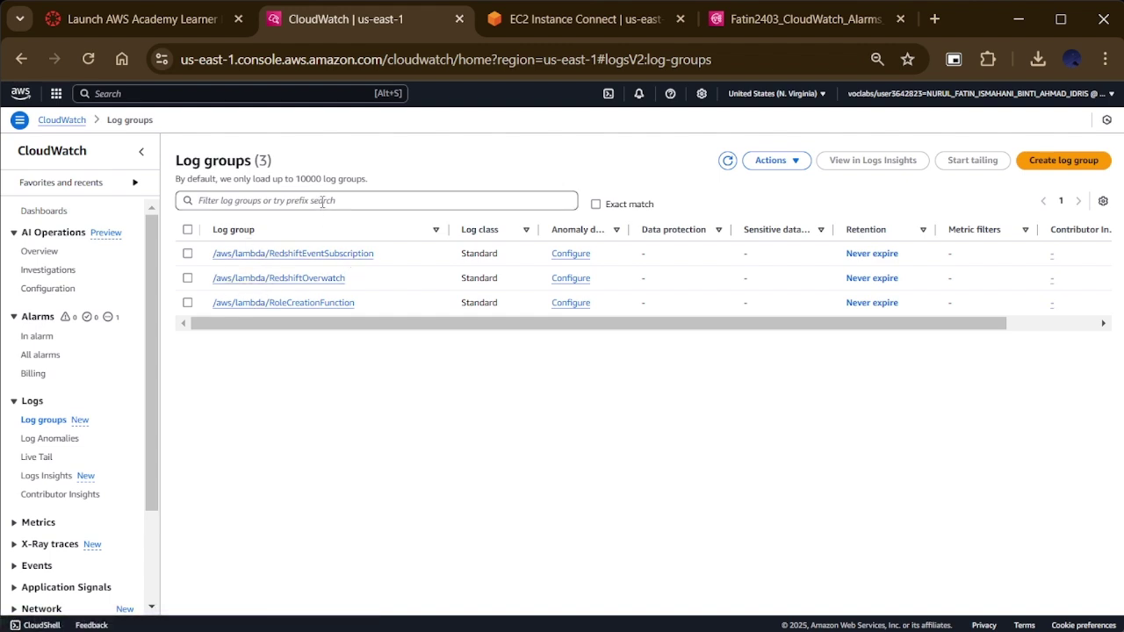
type("/aws")
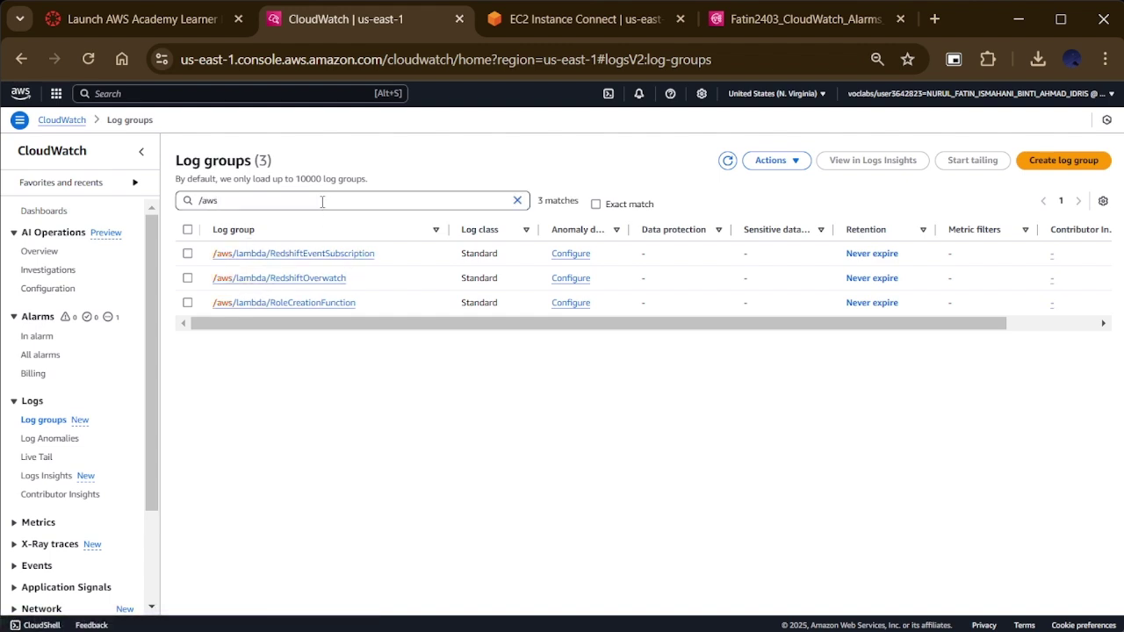
type("/ec2")
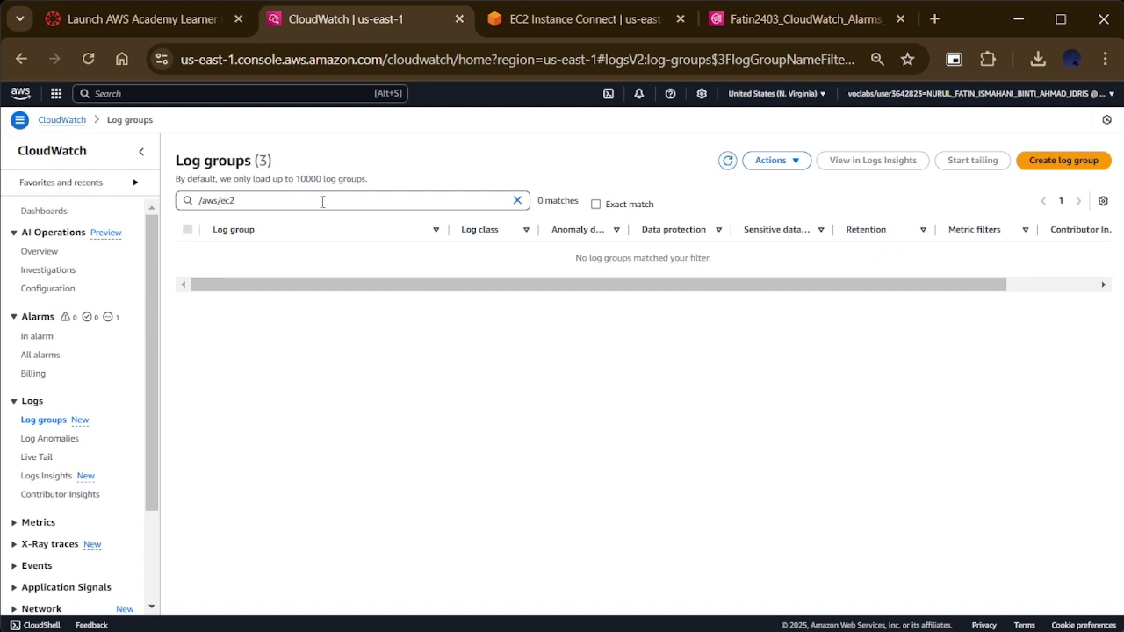
type("/logs")
mouse_move(508, 19)
left_mouse_down()
mouse_move(449, 389)
mouse_move(472, 356)
mouse_move(527, 19)
left_mouse_up()
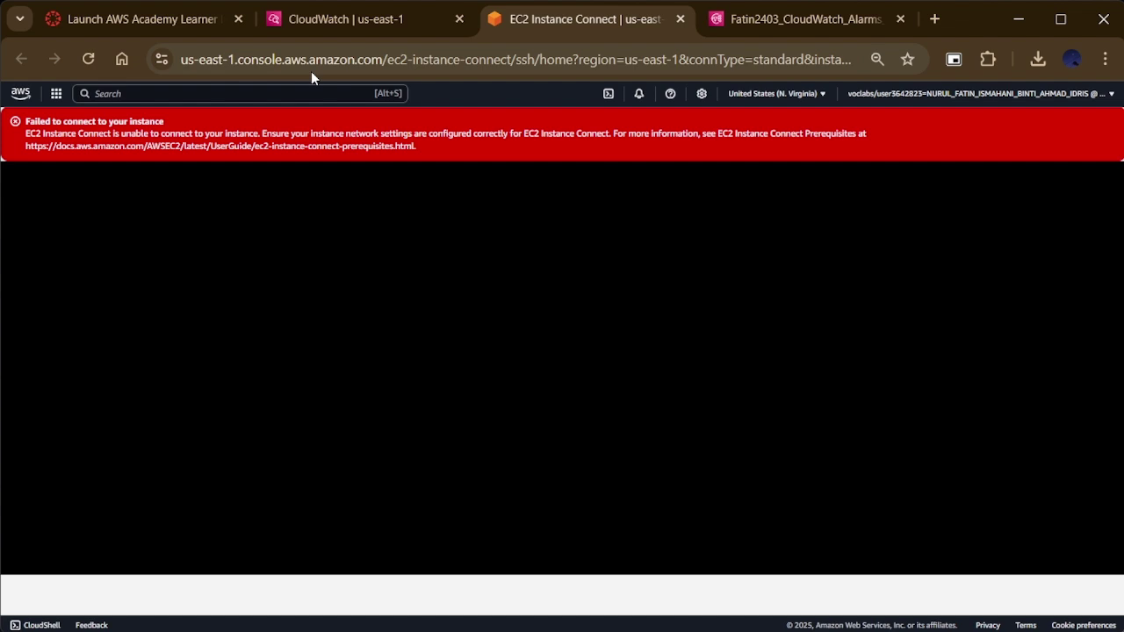
left_click(349, 22)
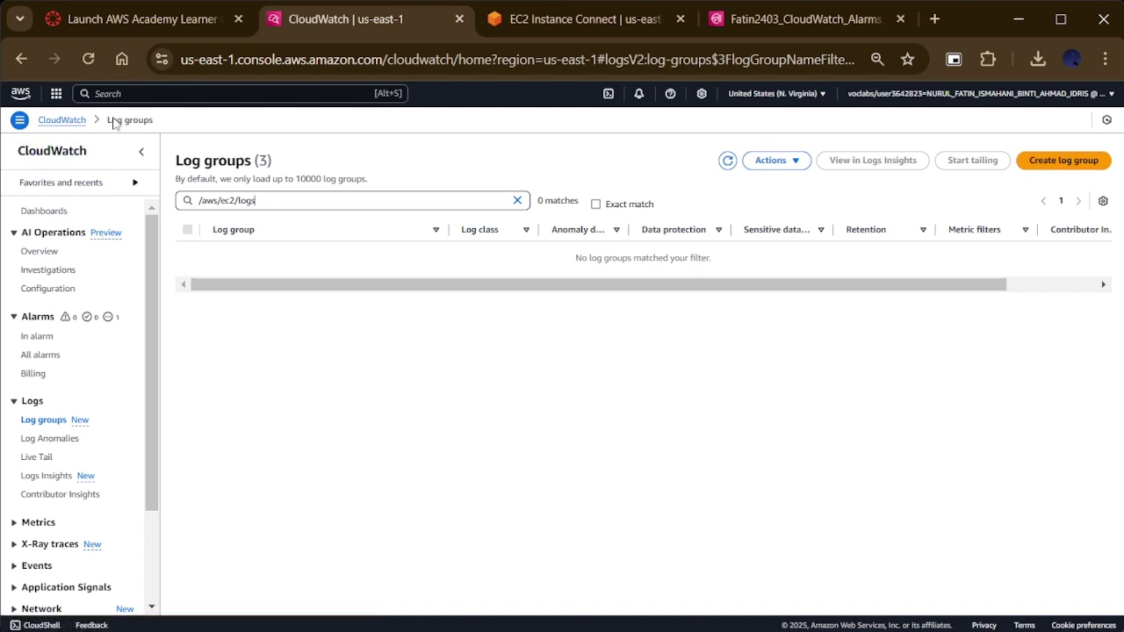
Step: Search for s3 to bring up the S3 bucket list
left_click(144, 92)
type("s3")
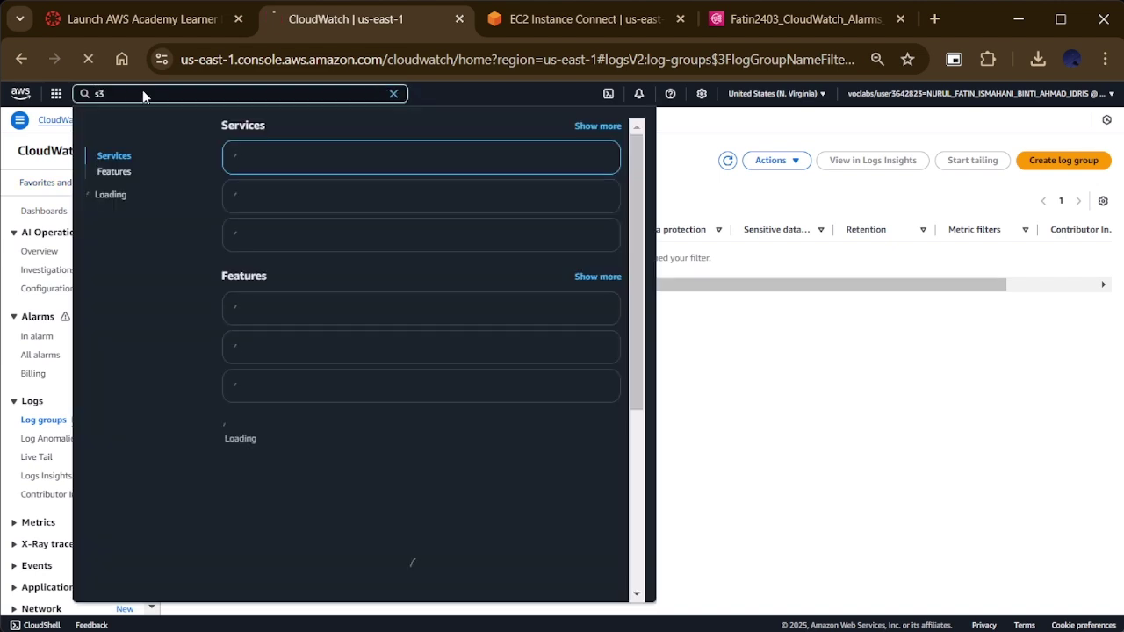
key("Return")
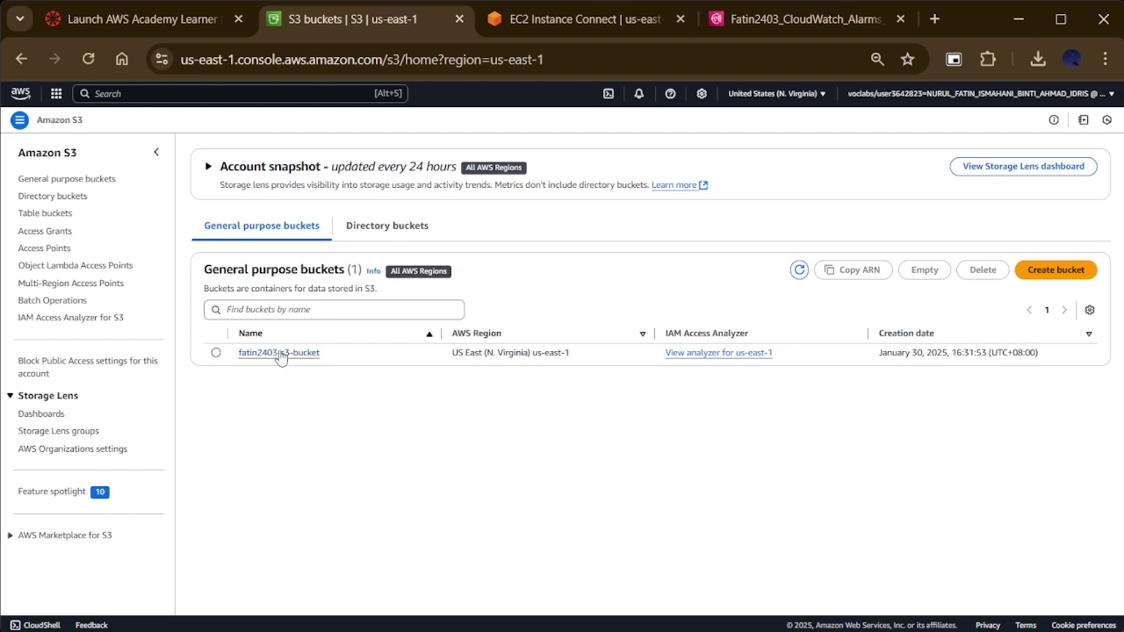
Step: Open fatin2403-s3-bucket's Properties and edit its Server access logging setting
left_click(279, 353)
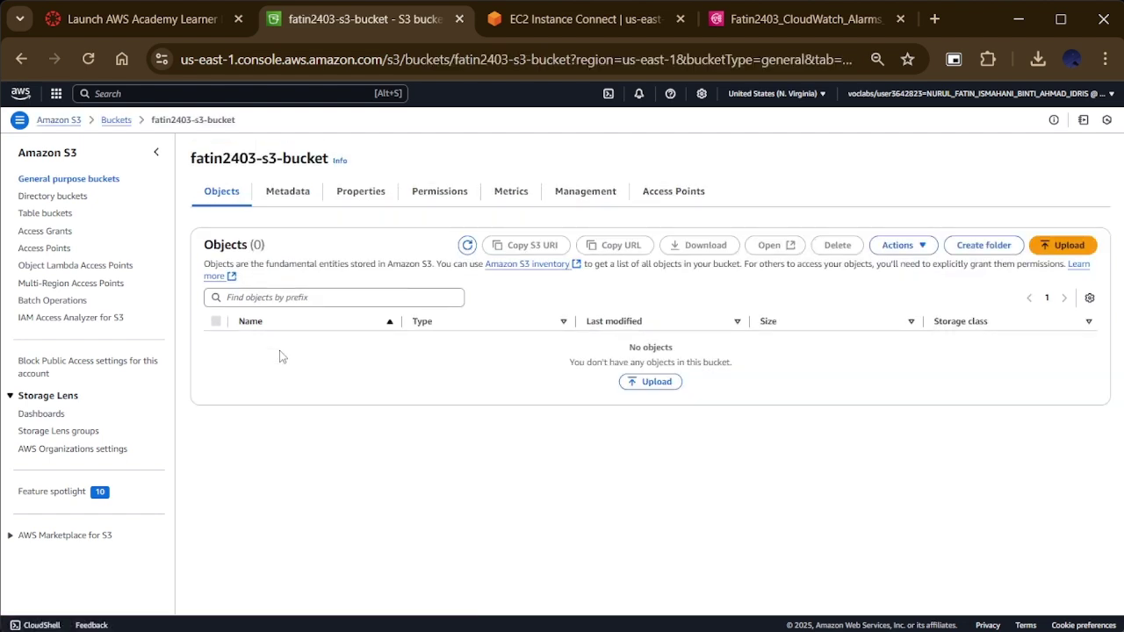
left_click(366, 201)
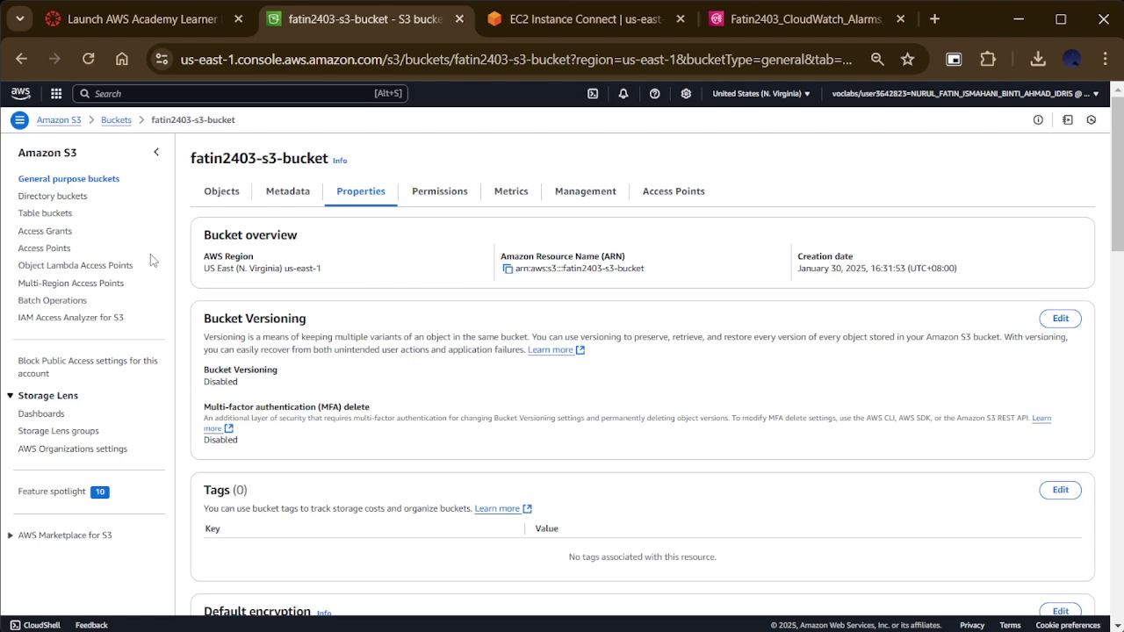
scroll(312, 330, "down", 10)
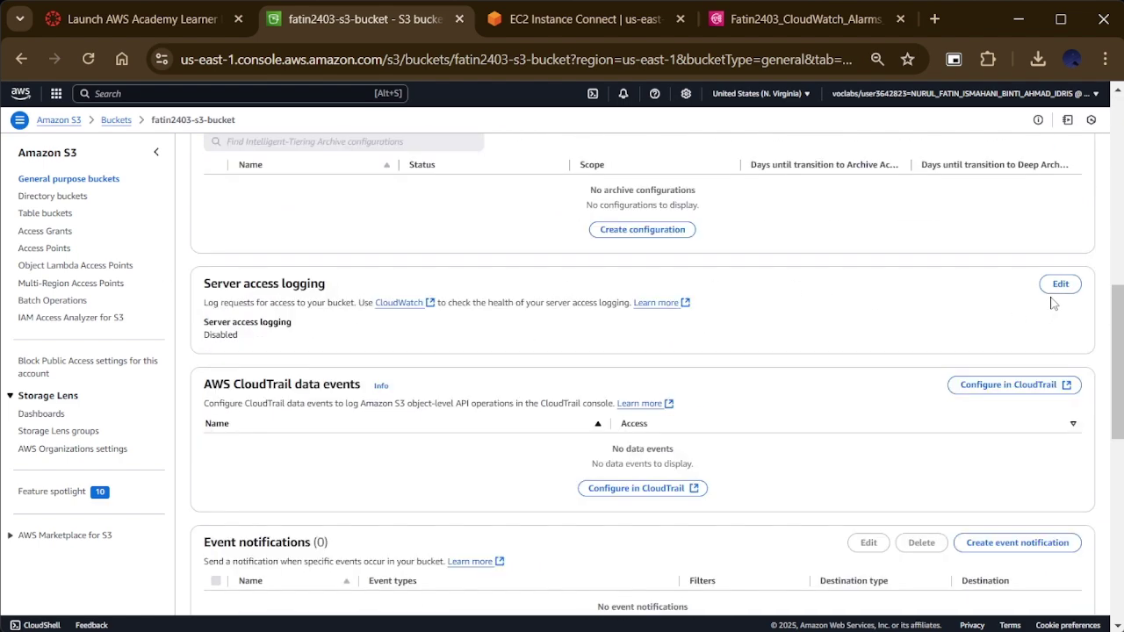
left_click(1060, 282)
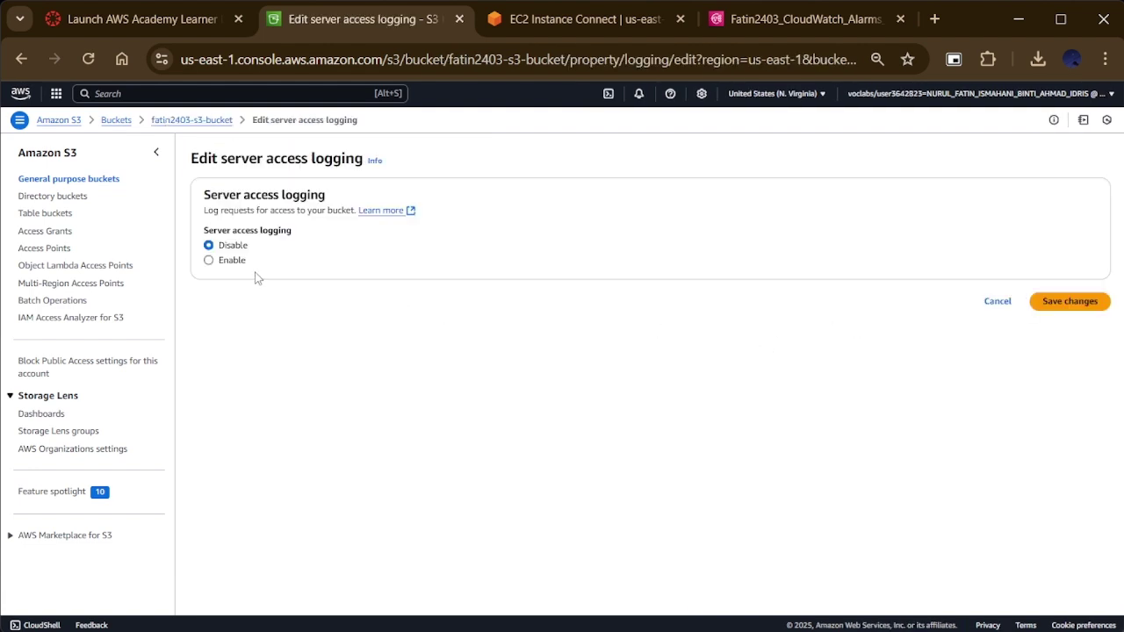
Step: Enable server access logging with destination s3://fatin2403-s3-bucket and save the changes
left_click(232, 261)
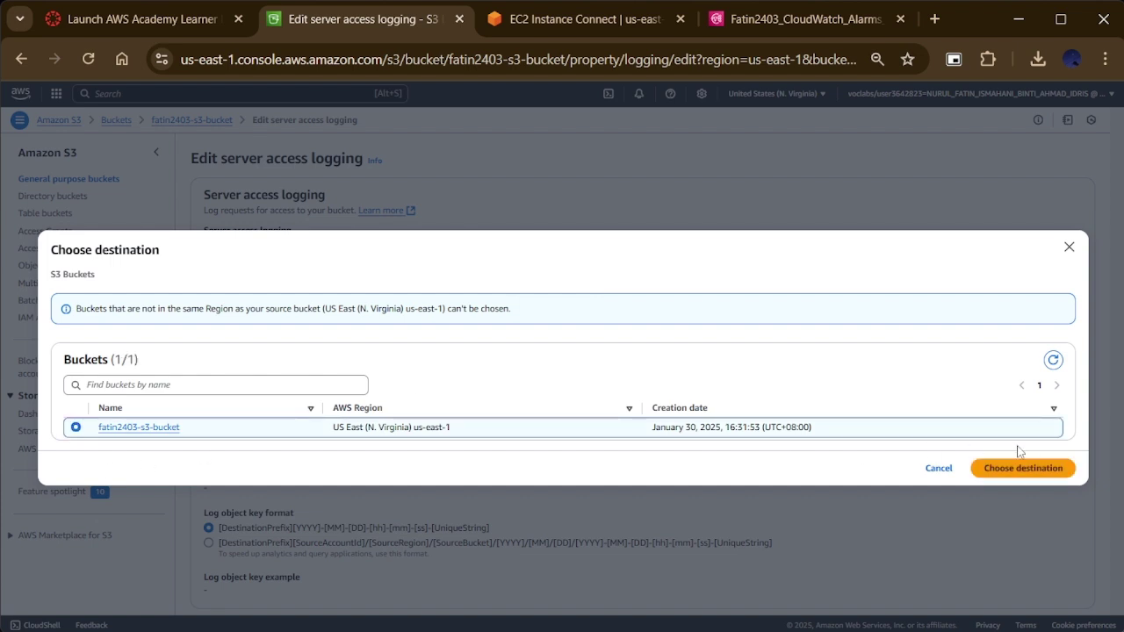
left_click(1030, 469)
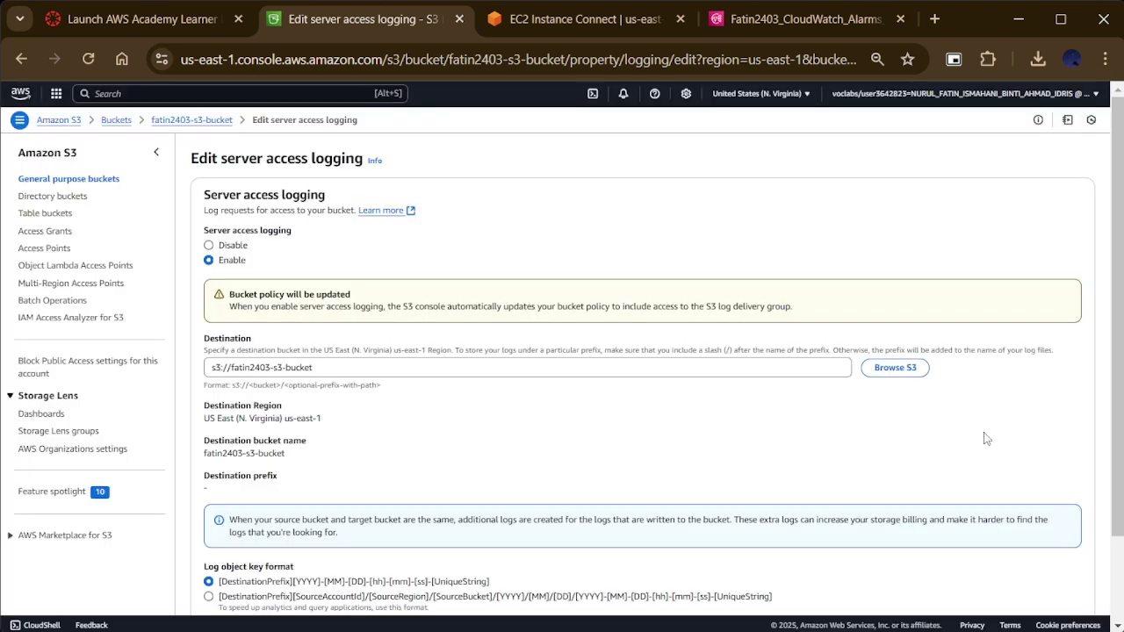
scroll(331, 432, "down", 1)
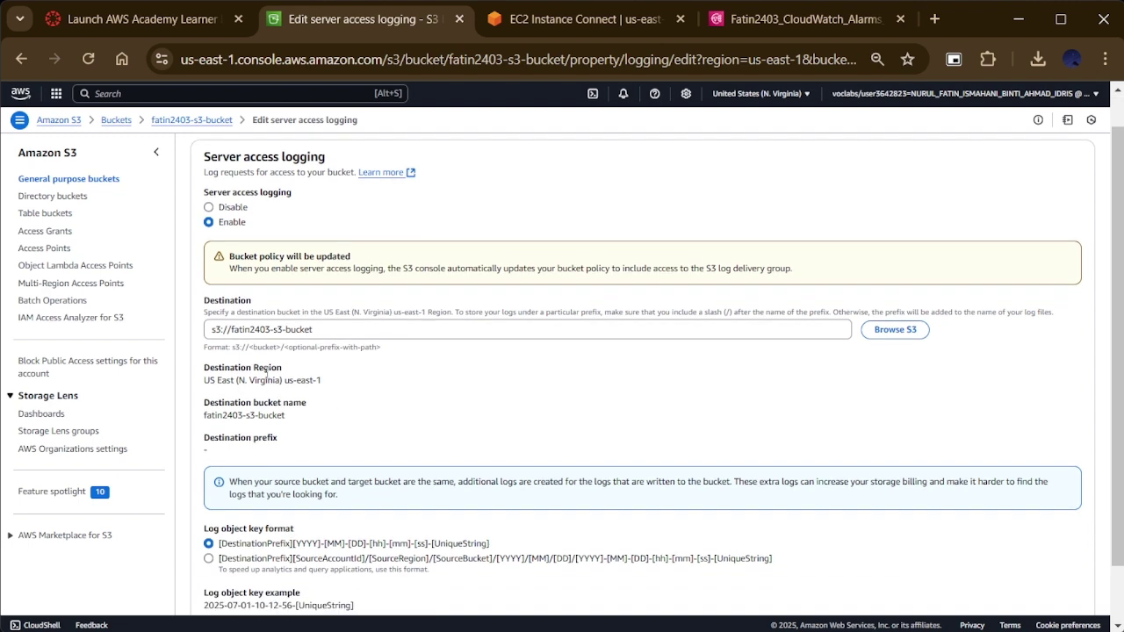
scroll(304, 420, "down", 2)
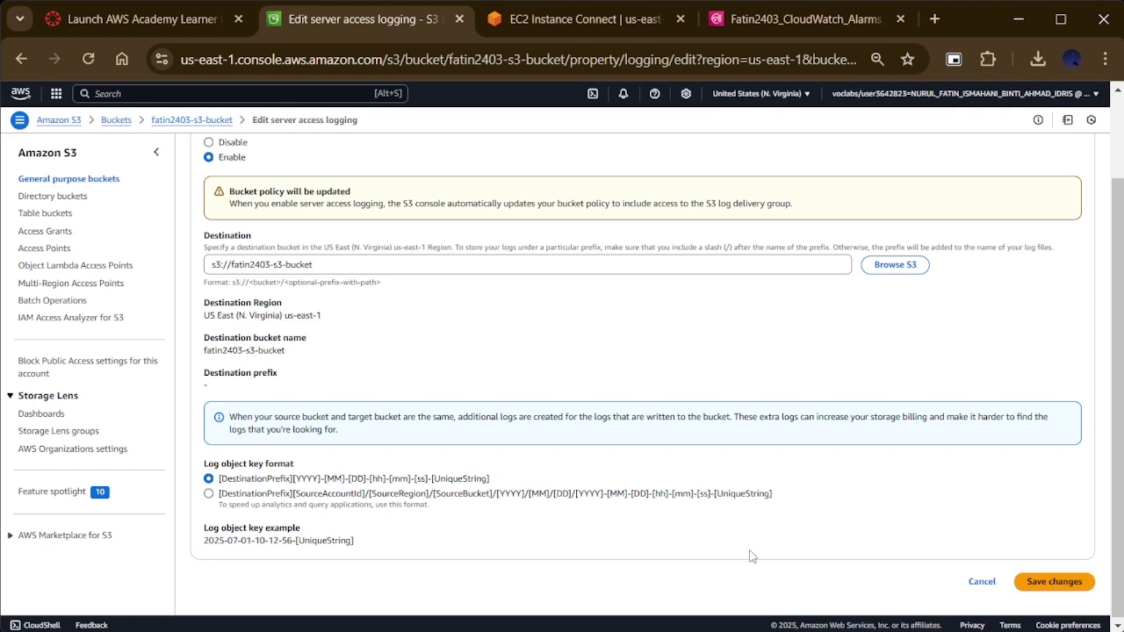
scroll(833, 573, "up", 2)
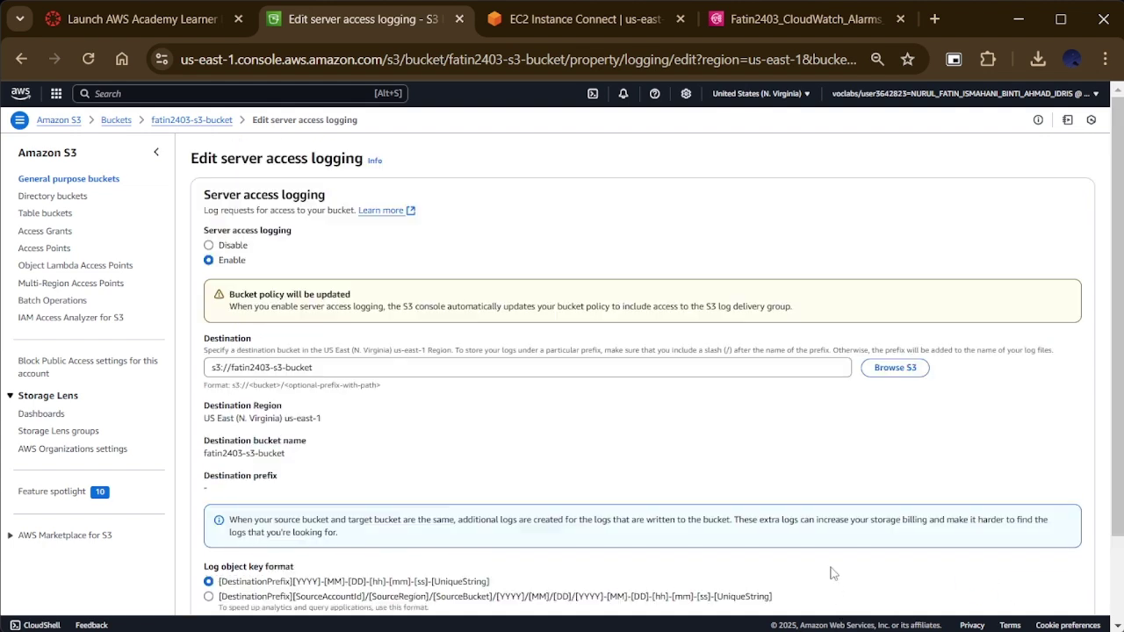
scroll(833, 573, "down", 2)
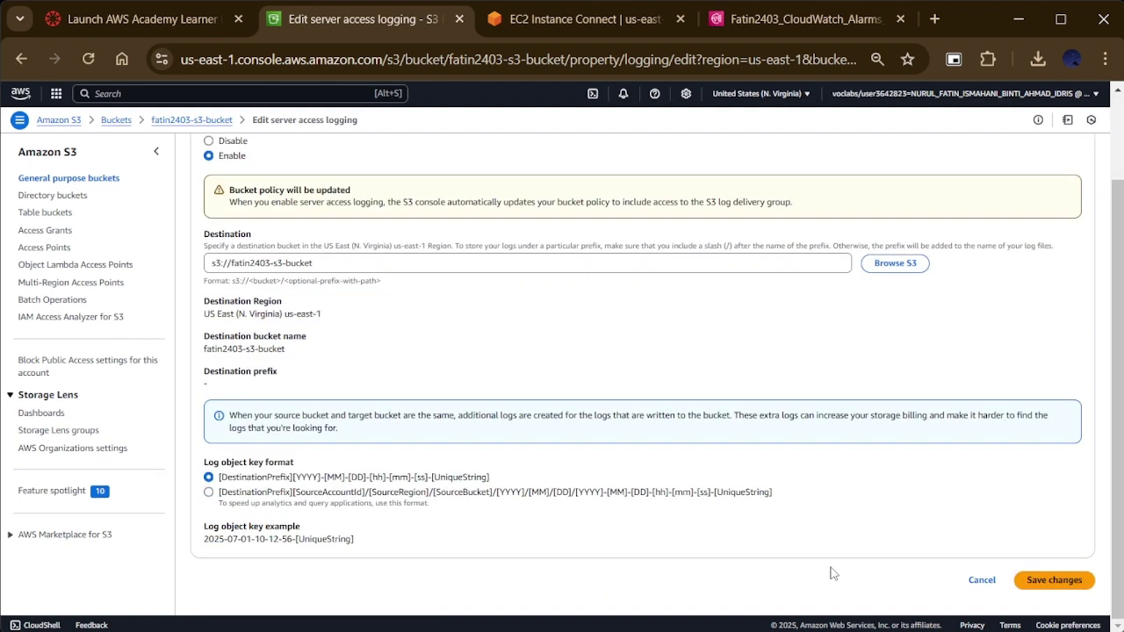
left_click(1039, 582)
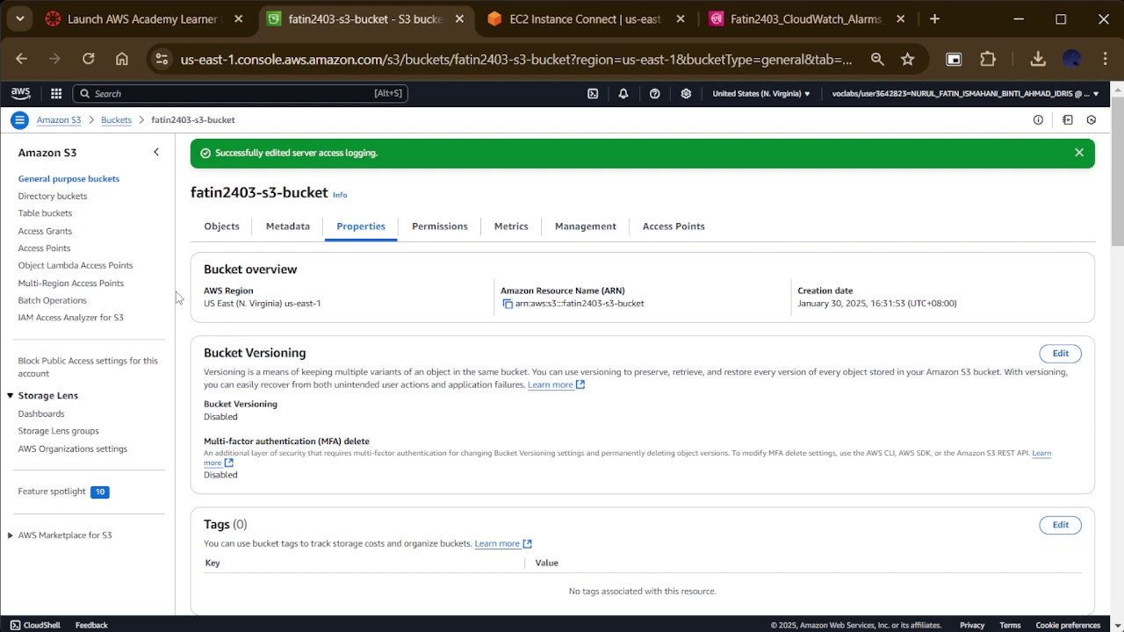
Step: From the Buckets list, open fatin2403-s3-bucket's Properties and start Create event notification
left_click(116, 120)
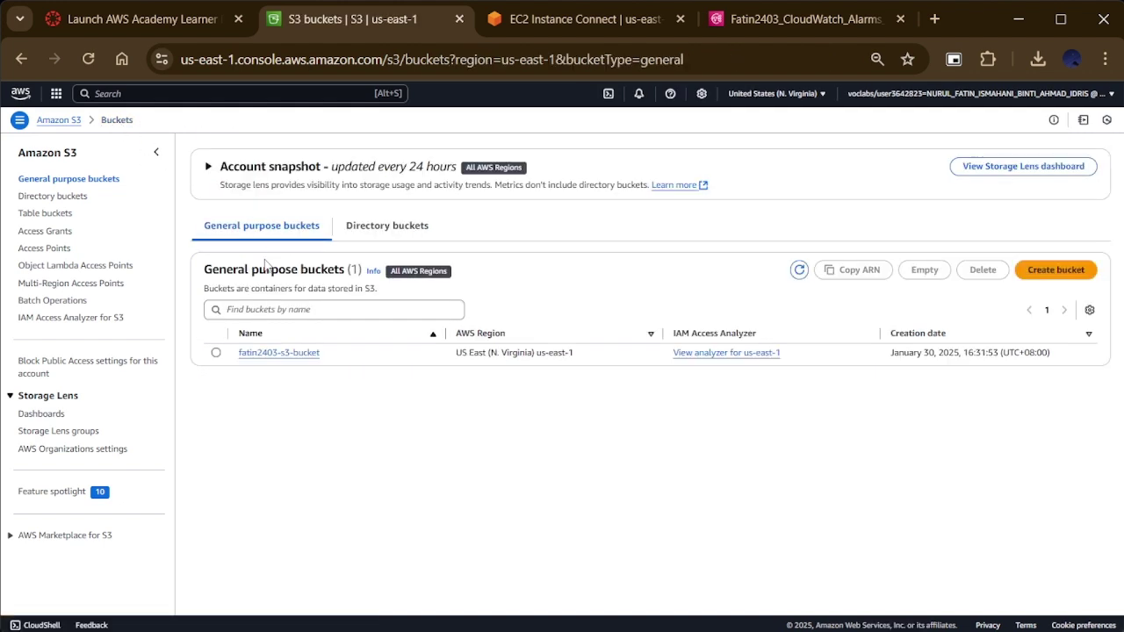
left_click(250, 353)
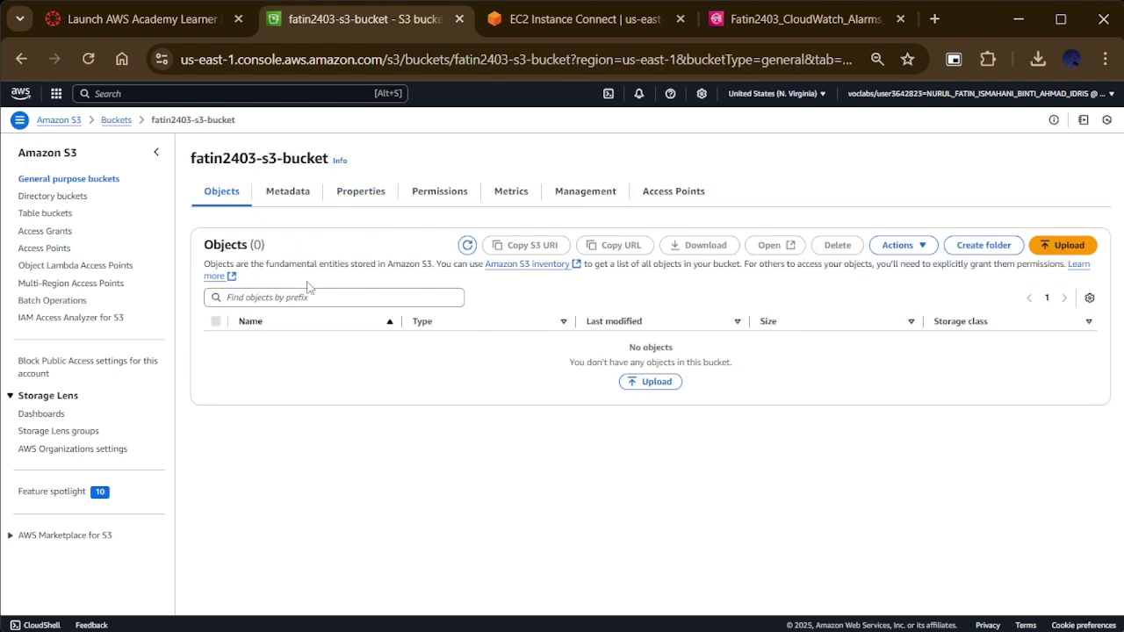
left_click(356, 200)
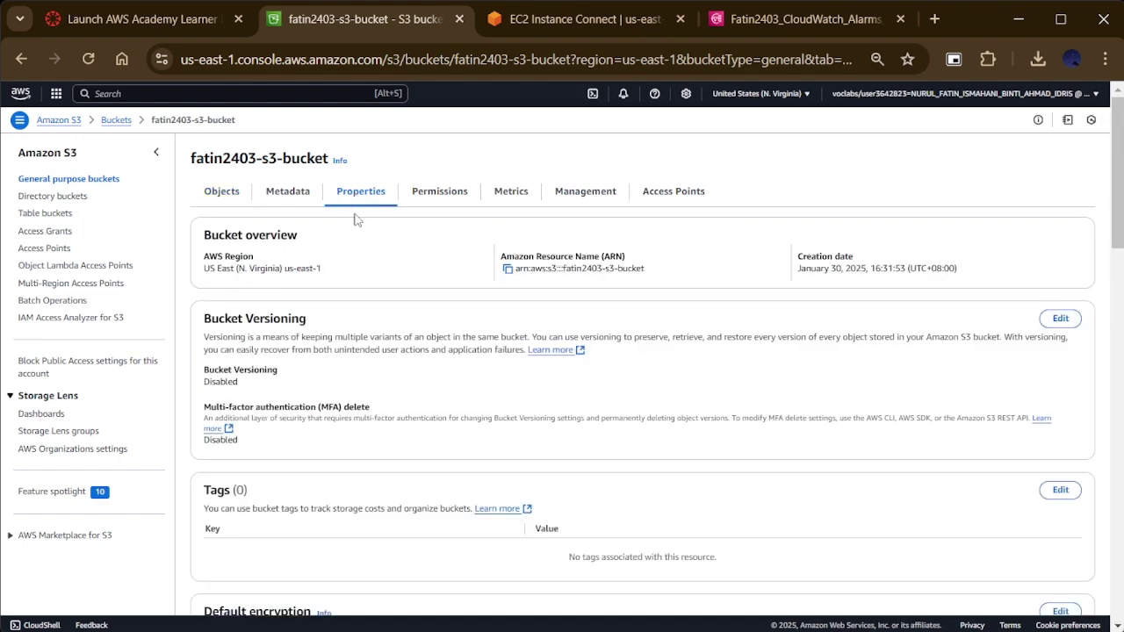
scroll(411, 332, "down", 10)
scroll(411, 338, "down", 3)
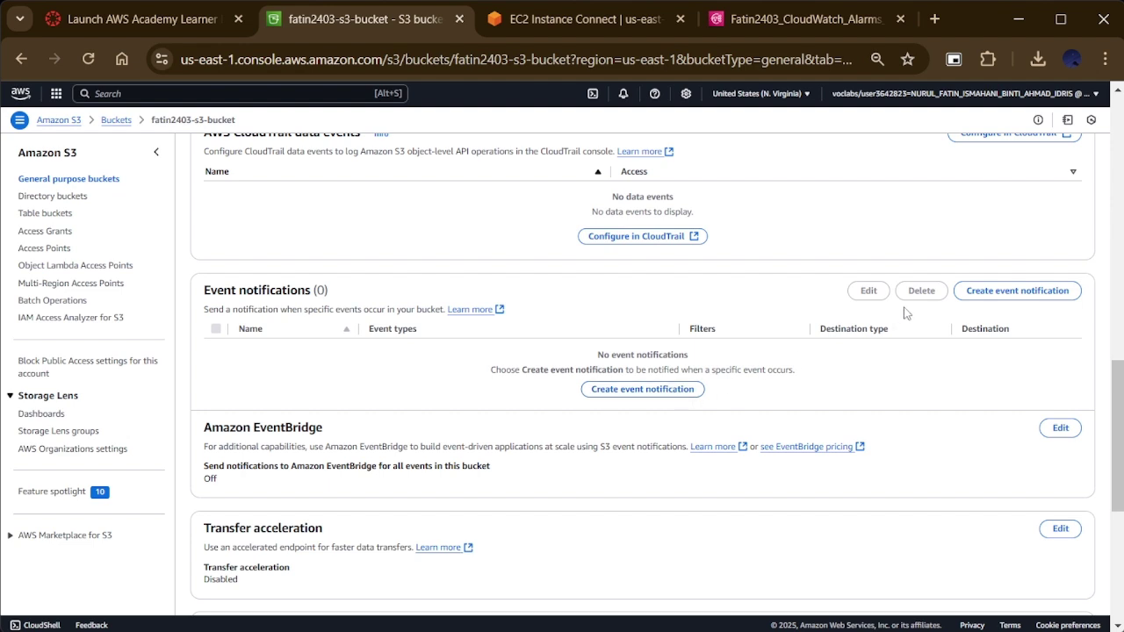
left_click(973, 296)
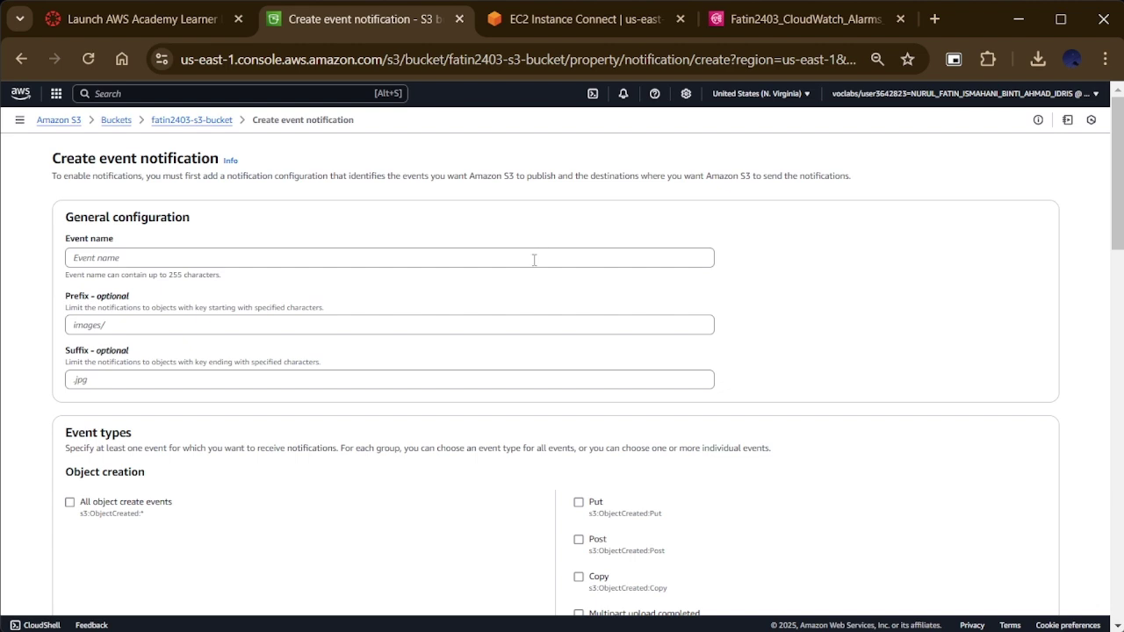
Step: Enter event name S3-Upload-Notification, tick All object create events, and check the EC2 Instance Connect session
left_click(534, 260)
type("S3")
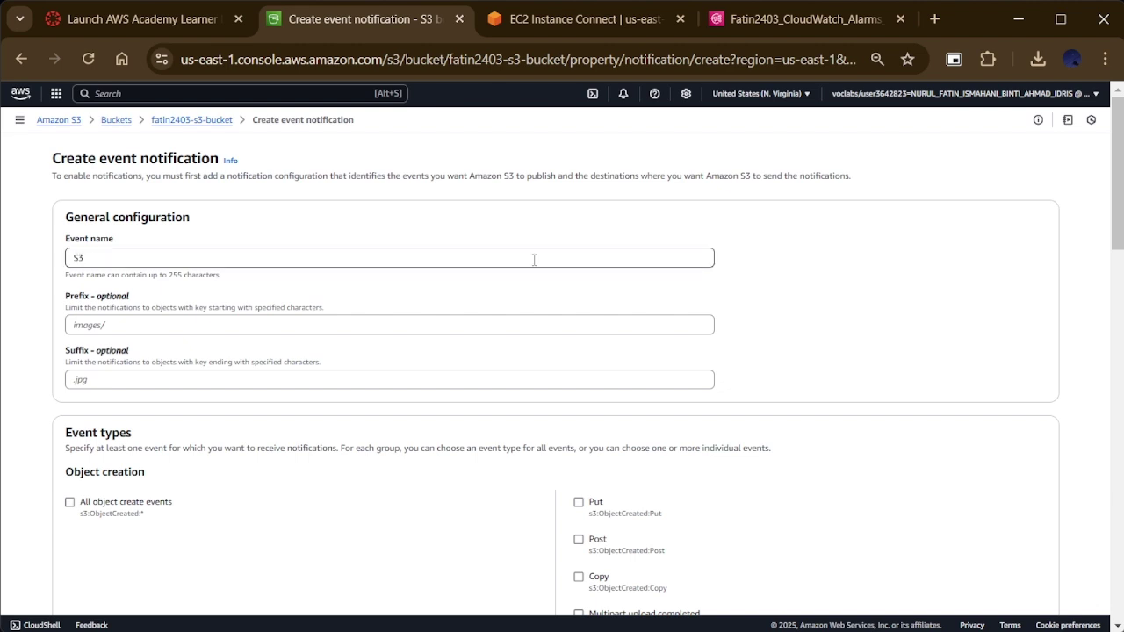
type("-Upload-Notification")
left_click(70, 503)
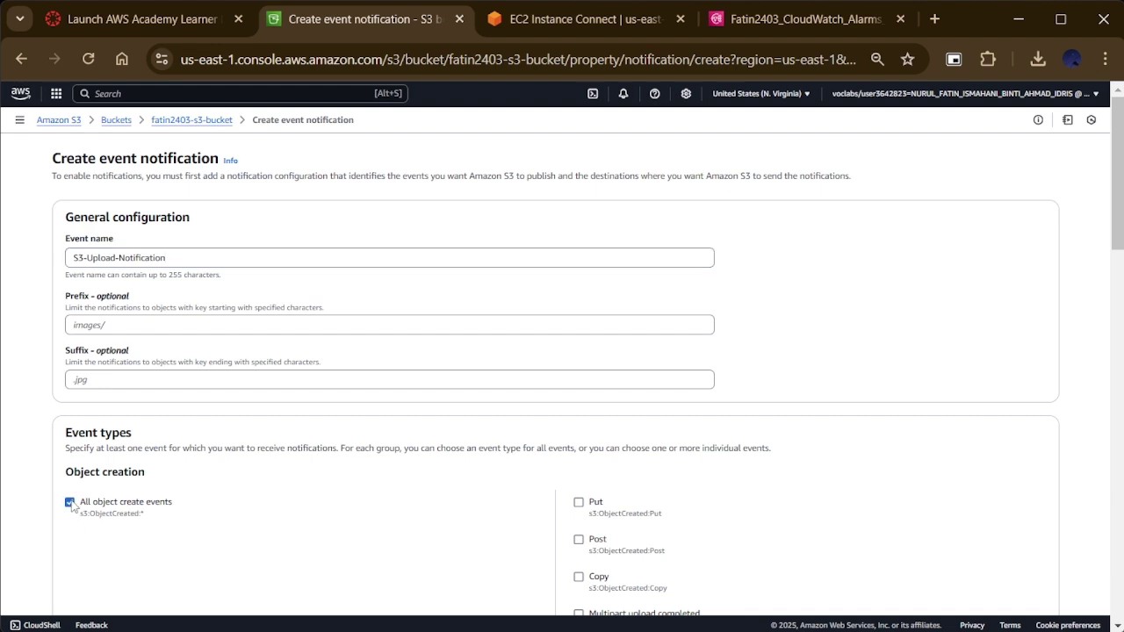
scroll(70, 505, "down", 10)
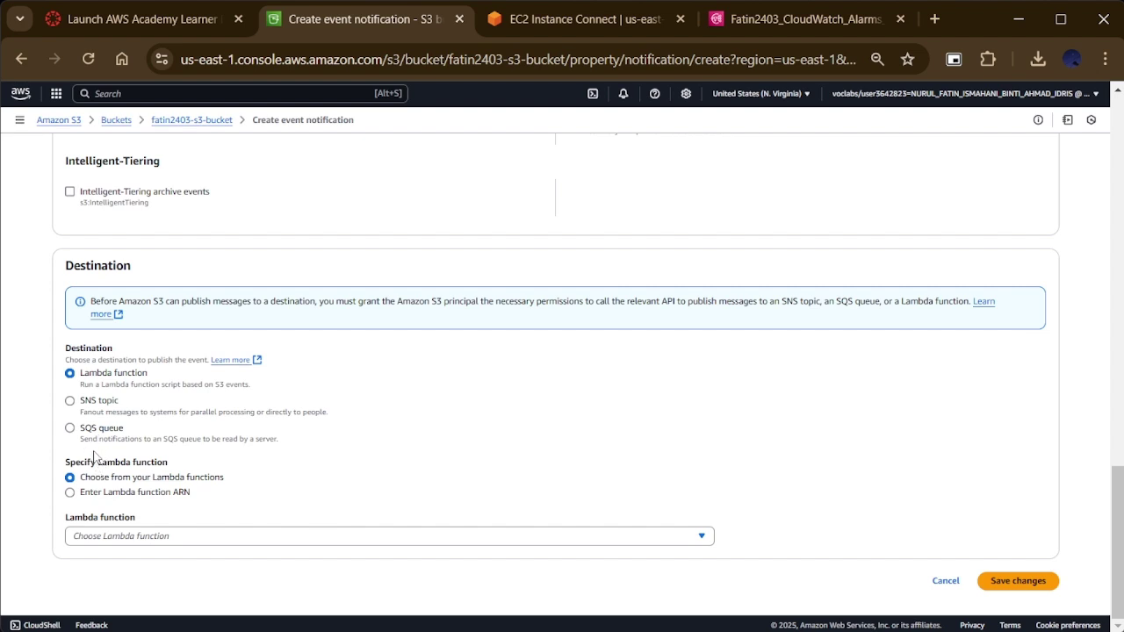
key("ctrl+Tab")
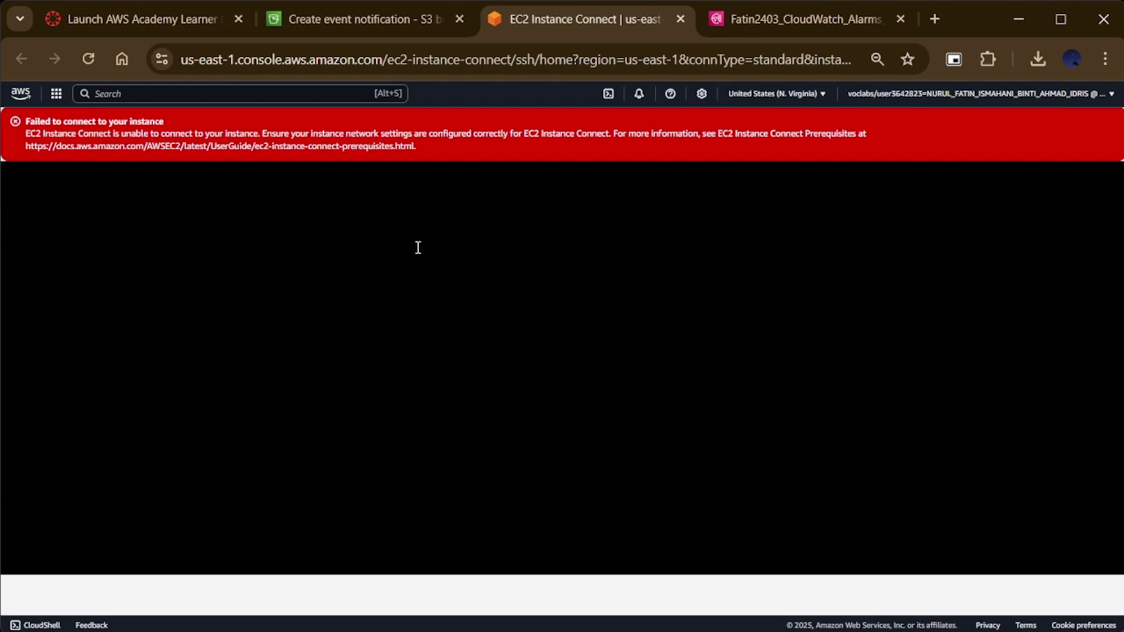
left_click(376, 24)
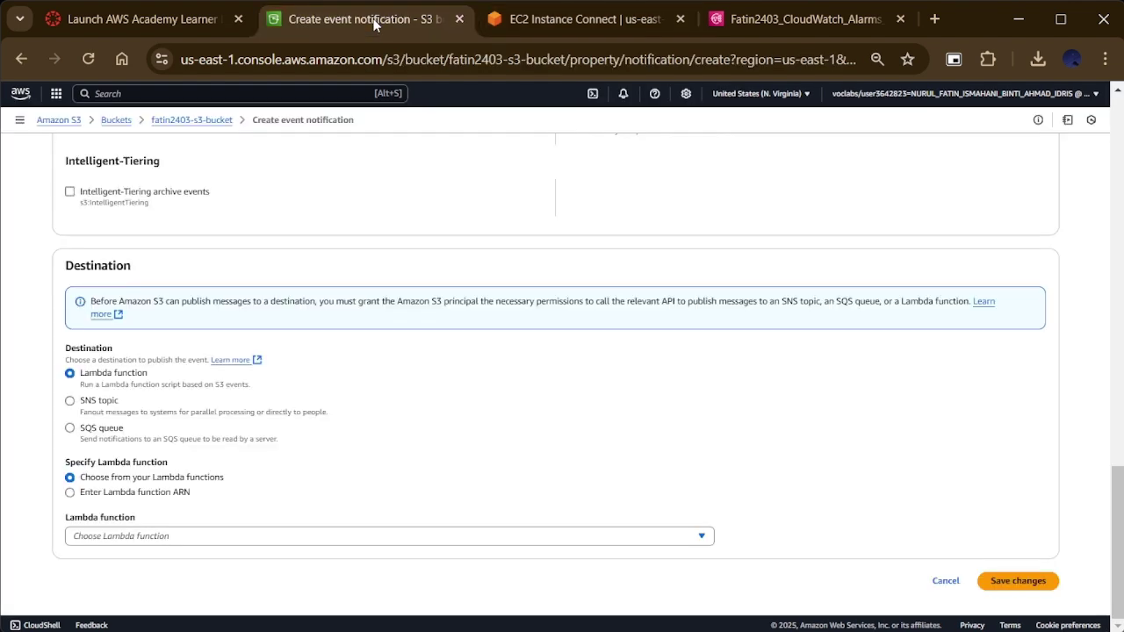
Step: Set the destination to SNS topic Fatin2403_CloudWatch_Alarms_Topic and save, which returns an Unknown Error
left_click(104, 413)
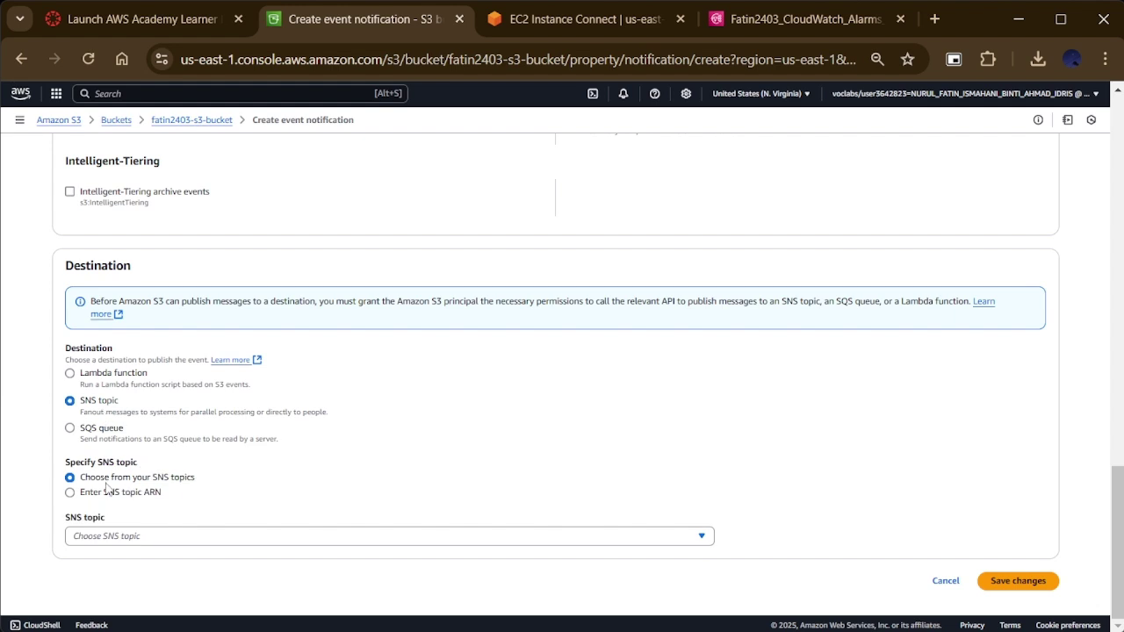
left_click(308, 534)
left_click(306, 497)
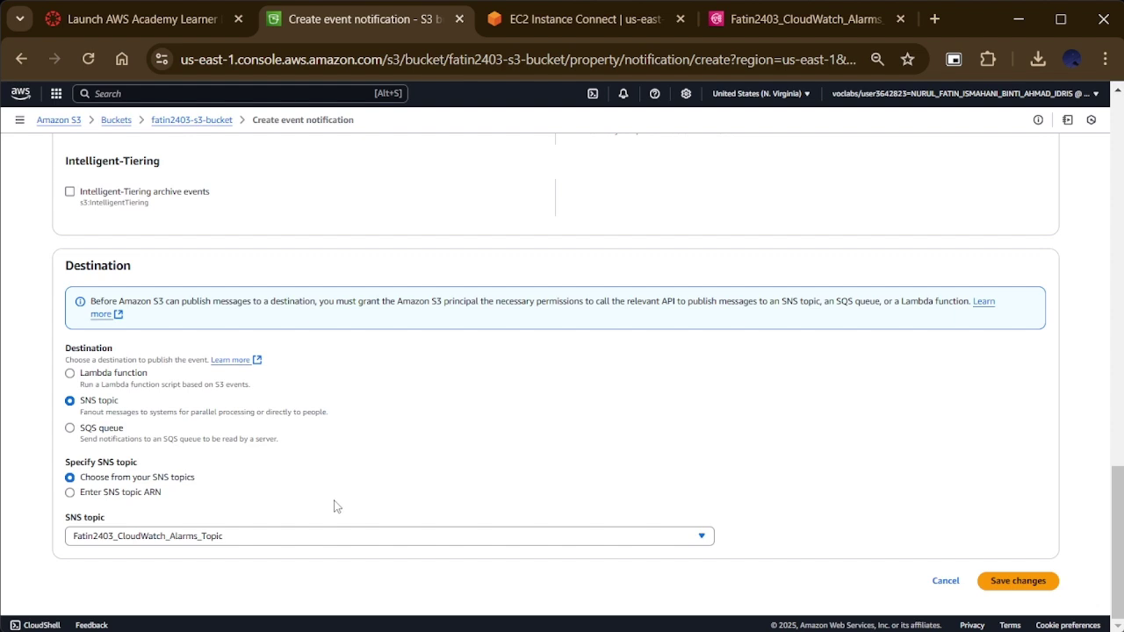
left_click(1026, 583)
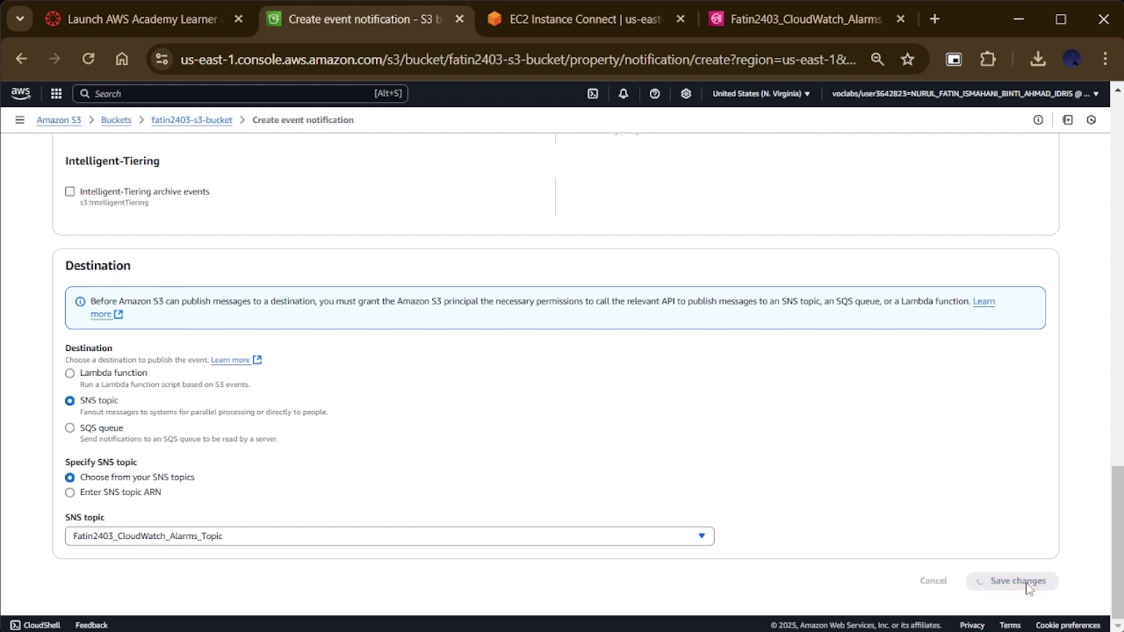
Step: Collapse the error's API response and check the EC2 Instance Connect session before returning
scroll(1019, 563, "down", 2)
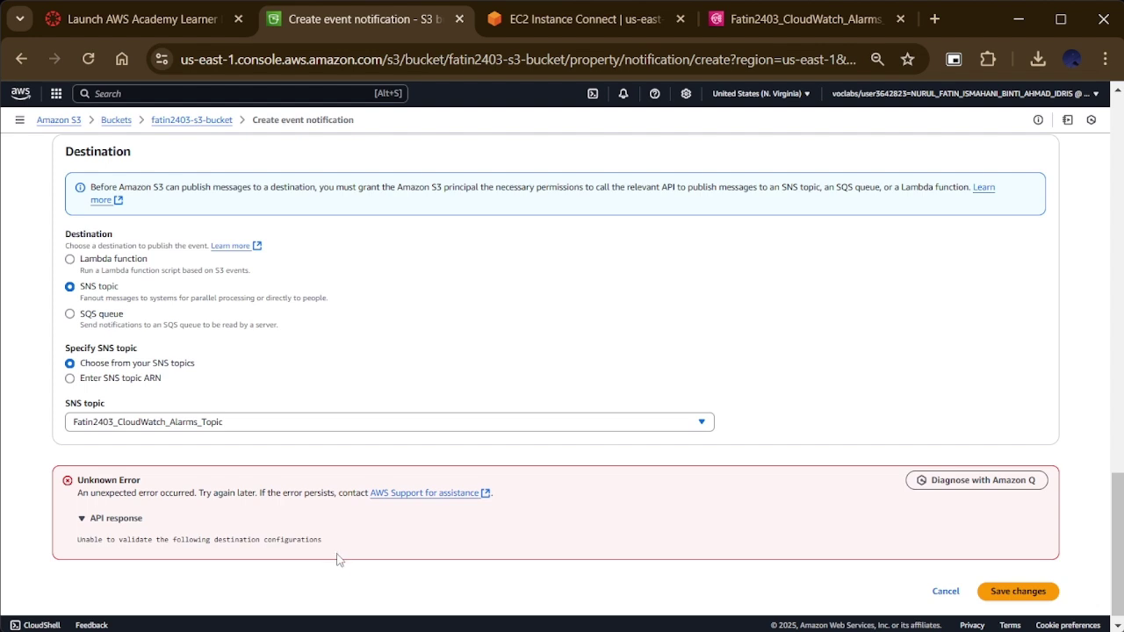
left_click(122, 520)
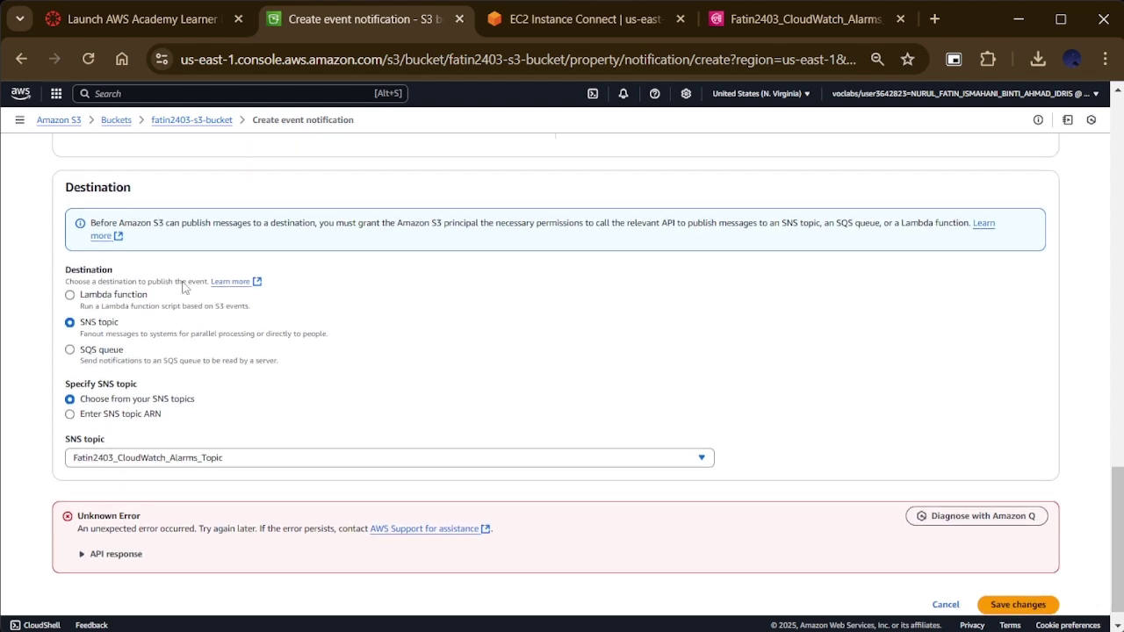
left_click(526, 18)
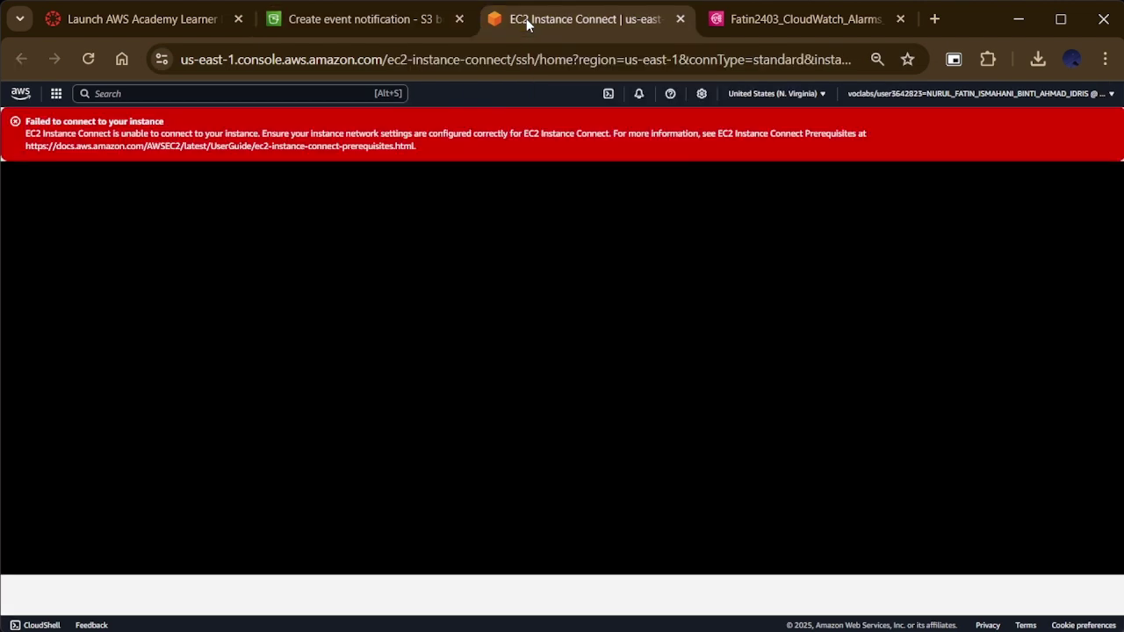
left_click(392, 19)
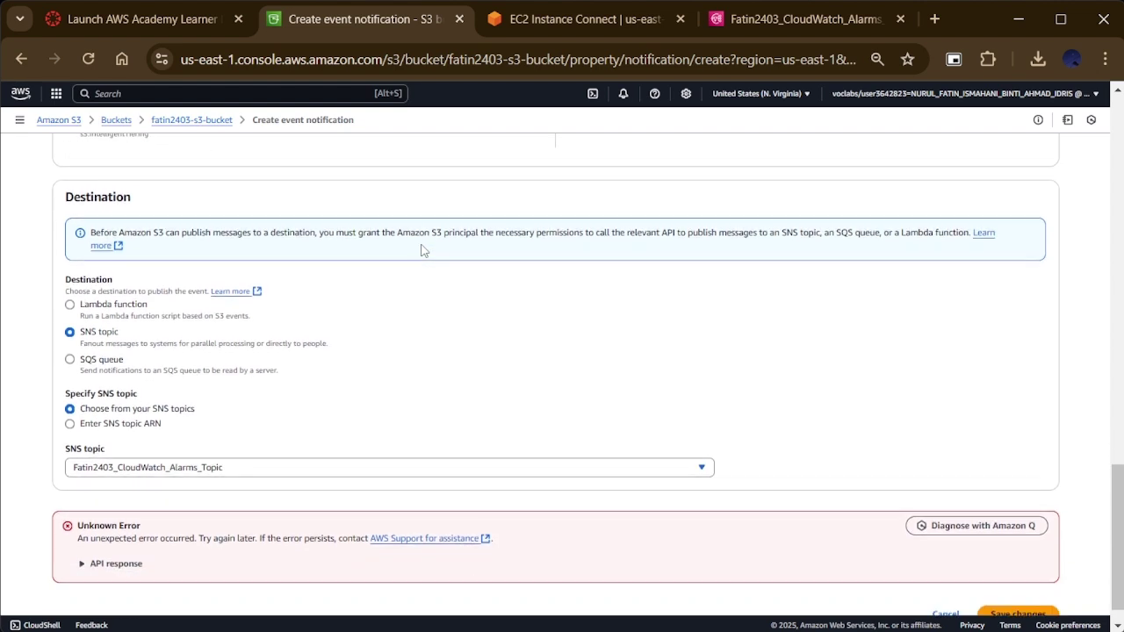
scroll(454, 273, "up", 10)
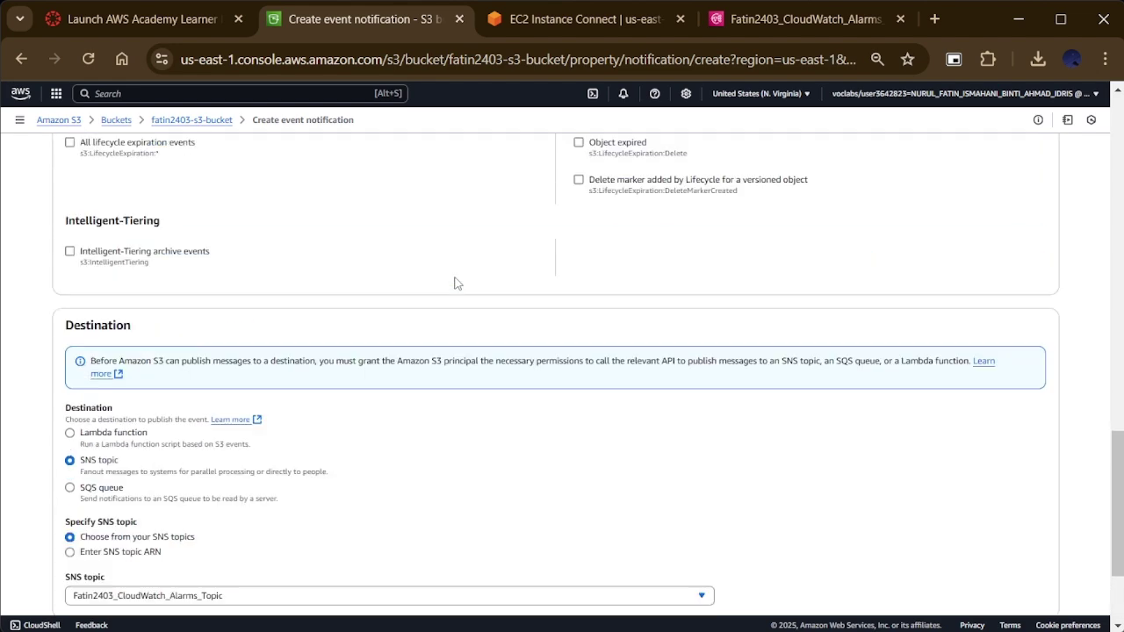
scroll(455, 281, "up", 7)
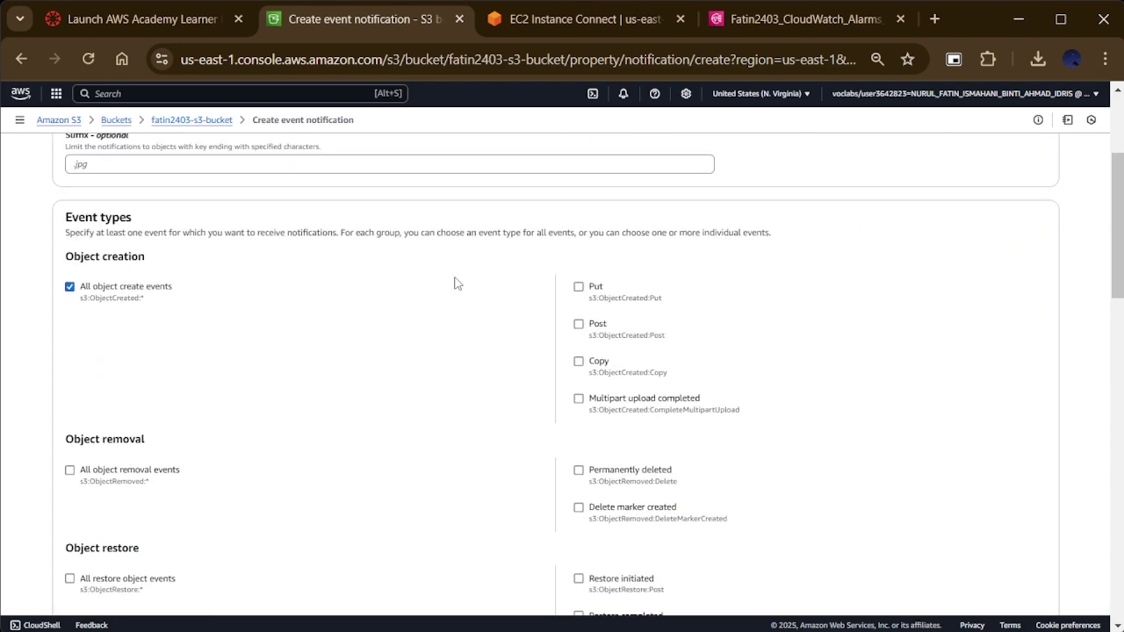
scroll(456, 283, "up", 5)
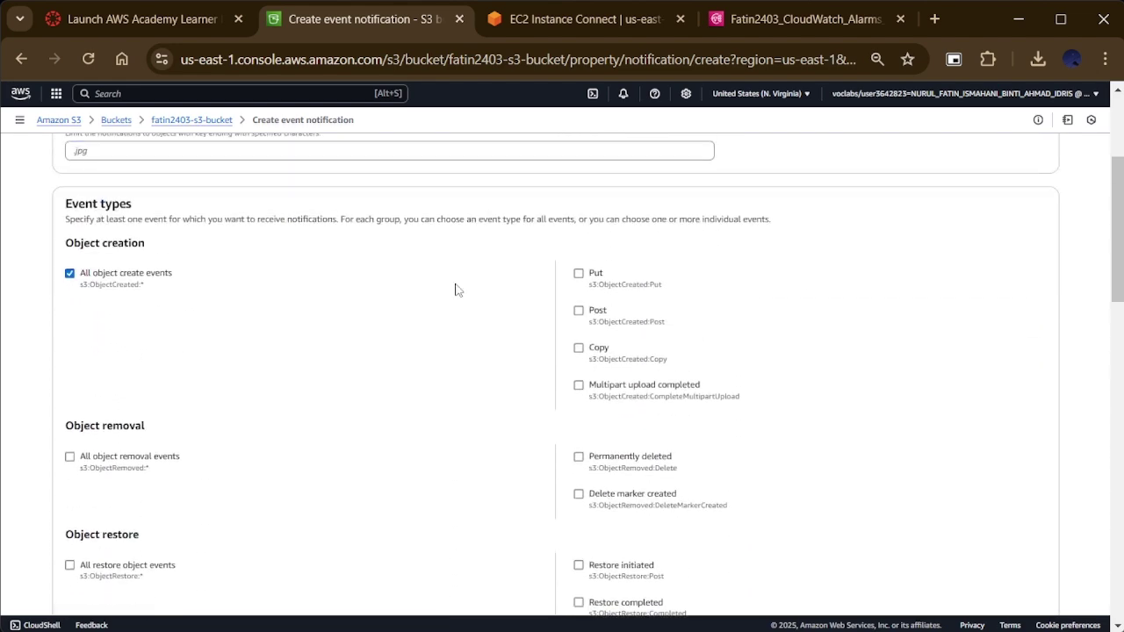
left_click(110, 93)
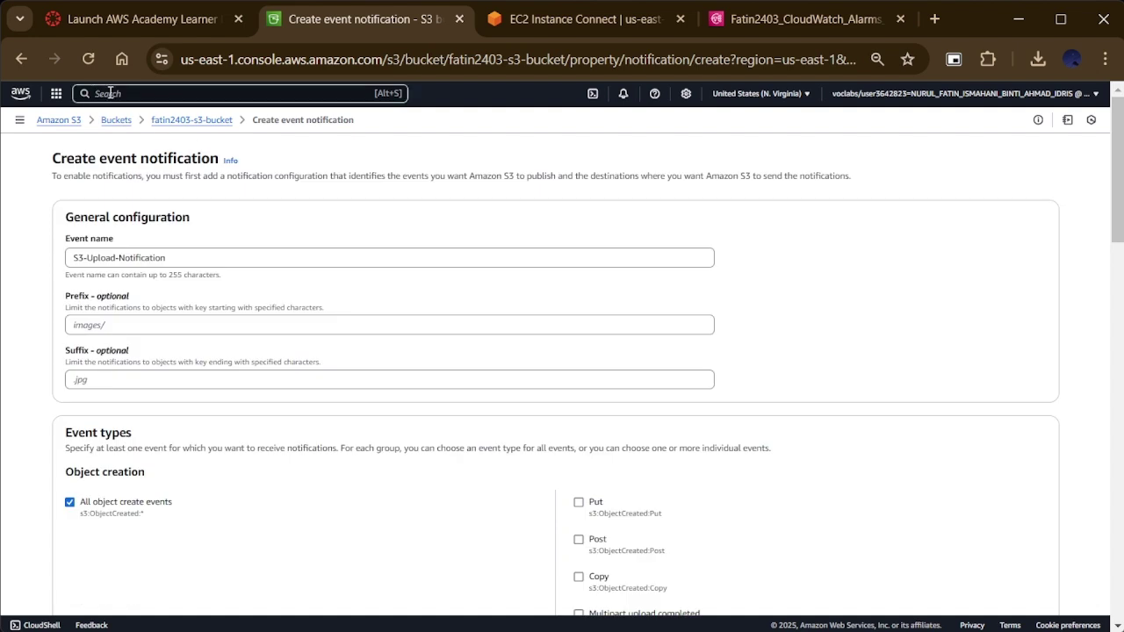
Step: Open CloudWatch Dashboards and create a dashboard named Fatin2403-Monitoring-Dashboard
type("cloud")
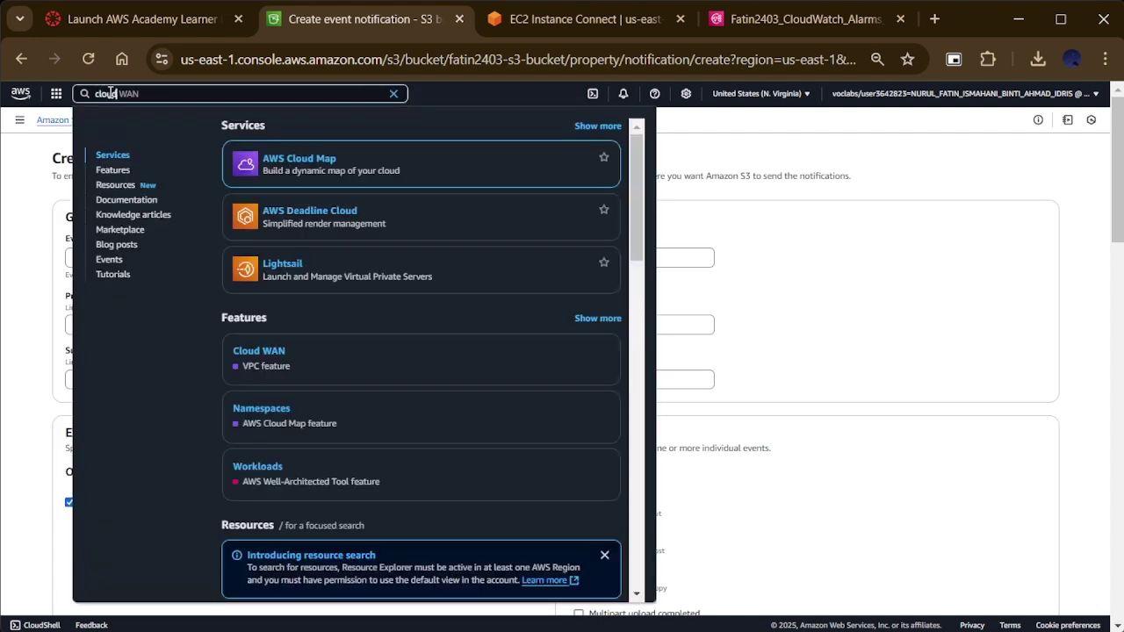
type("watch")
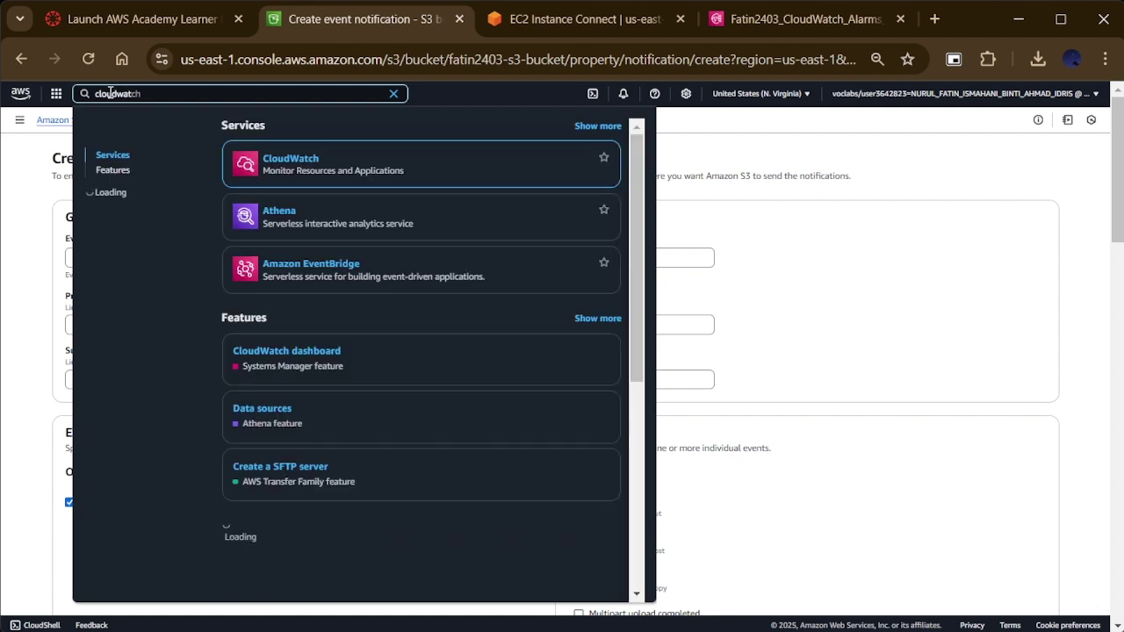
key("Return")
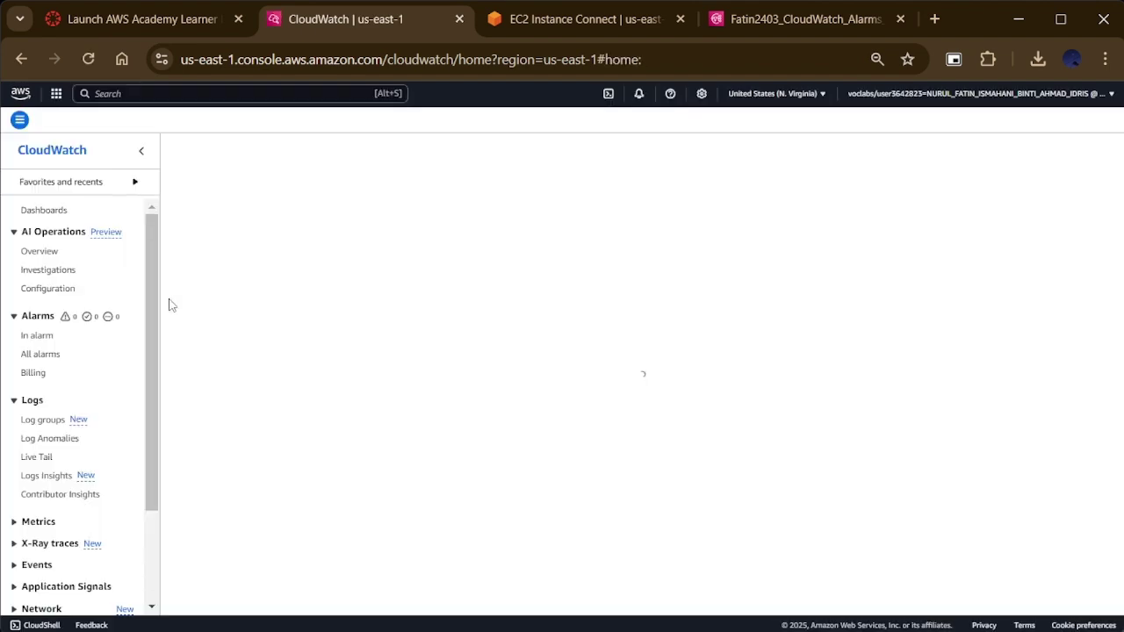
left_click(35, 212)
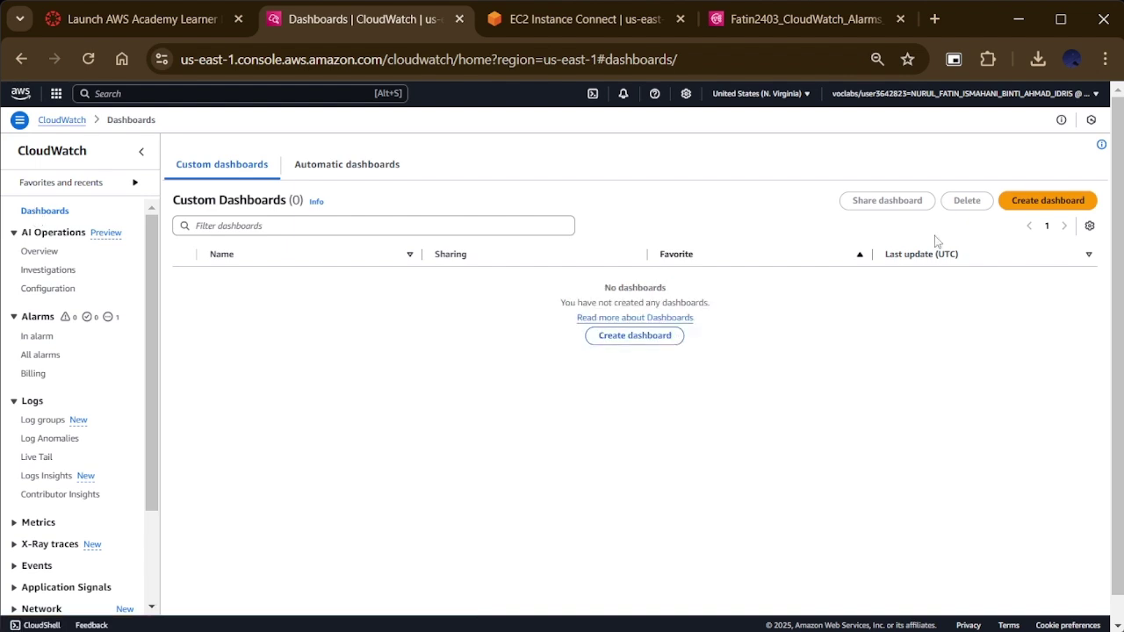
left_click(668, 336)
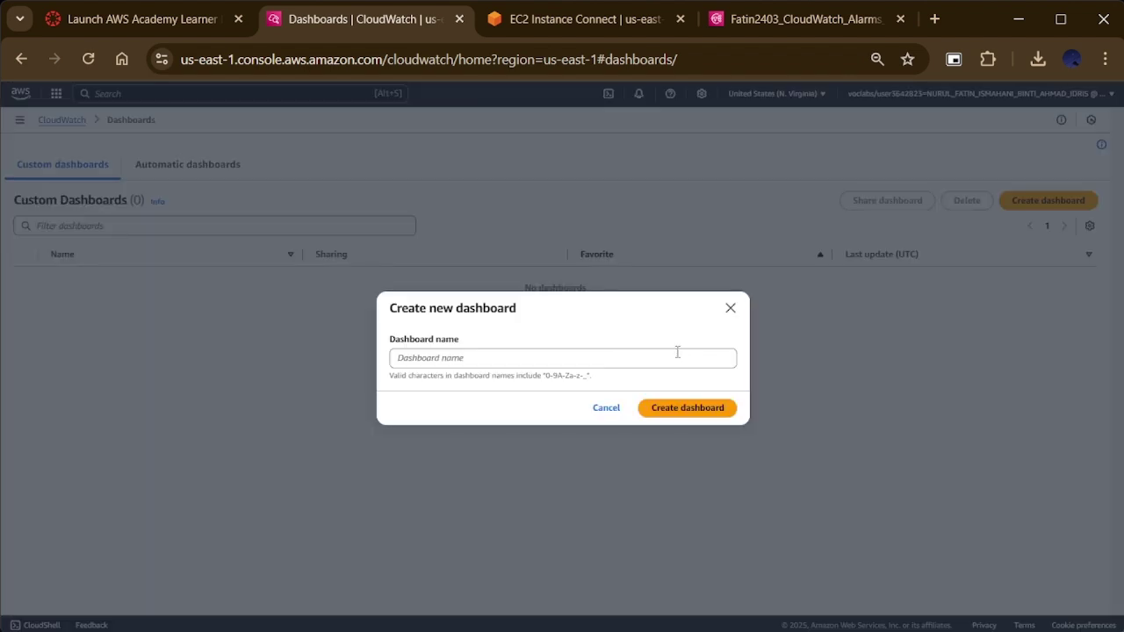
left_click(677, 353)
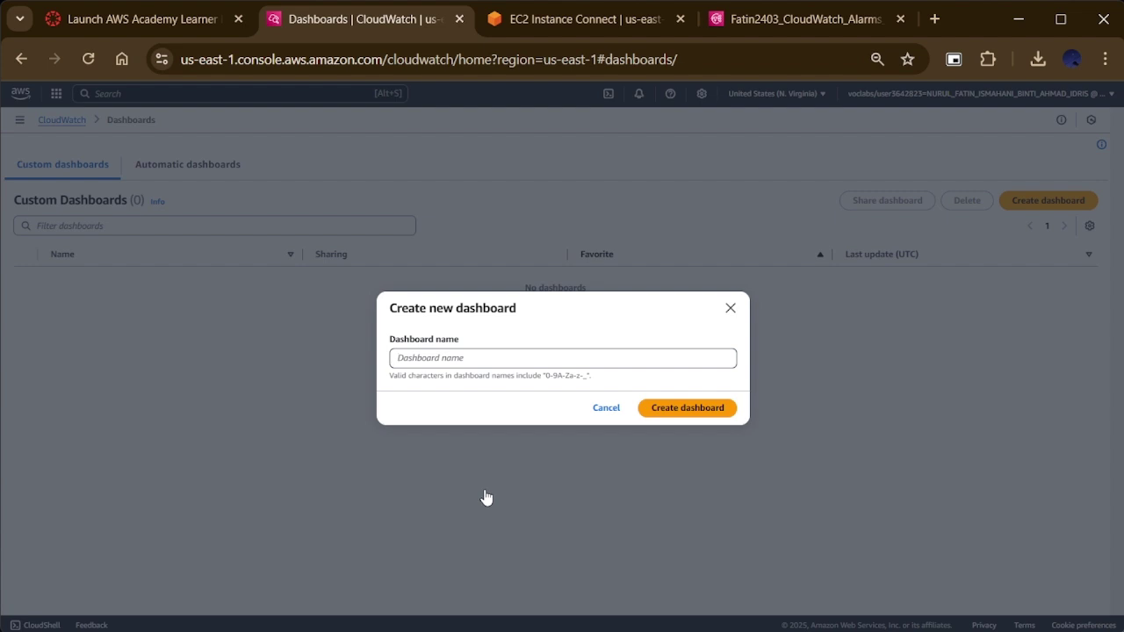
type("Fatin2403-Monitoring-Dashboard")
left_click(665, 413)
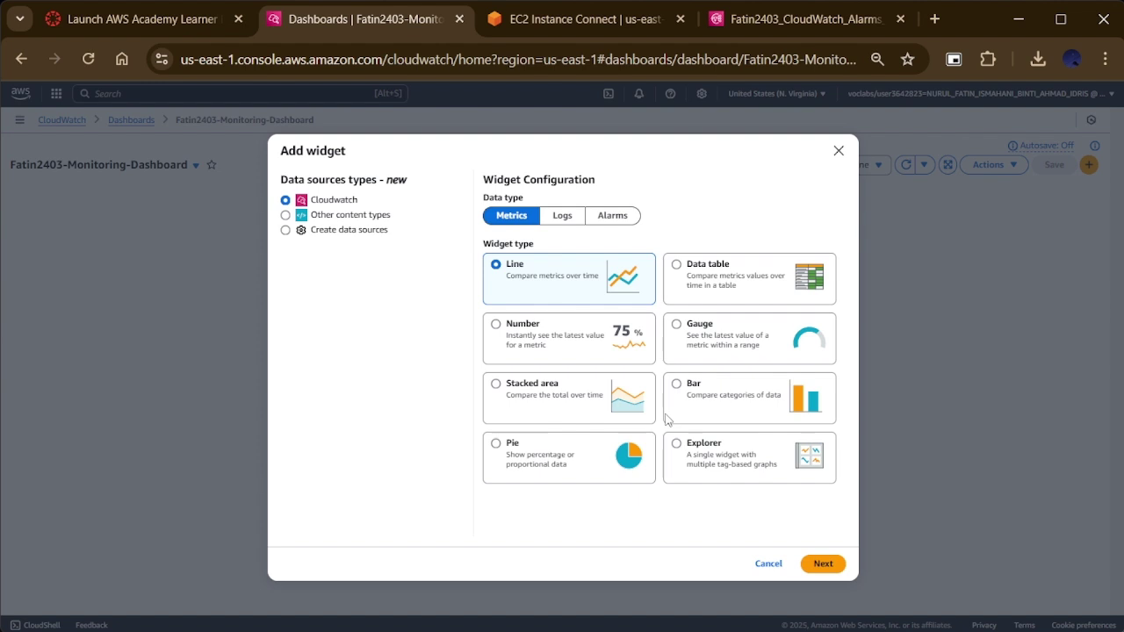
Step: Add a Line widget plotting EC2 Per-Instance CPUUtilization to Fatin2403-Monitoring-Dashboard
left_click(777, 565)
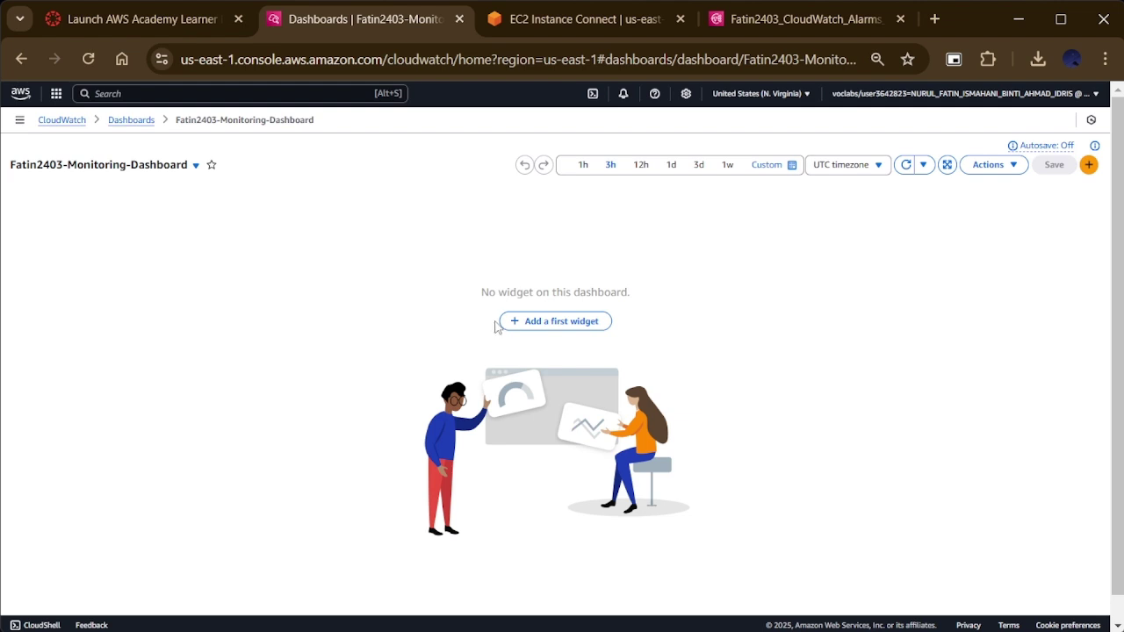
left_click(560, 323)
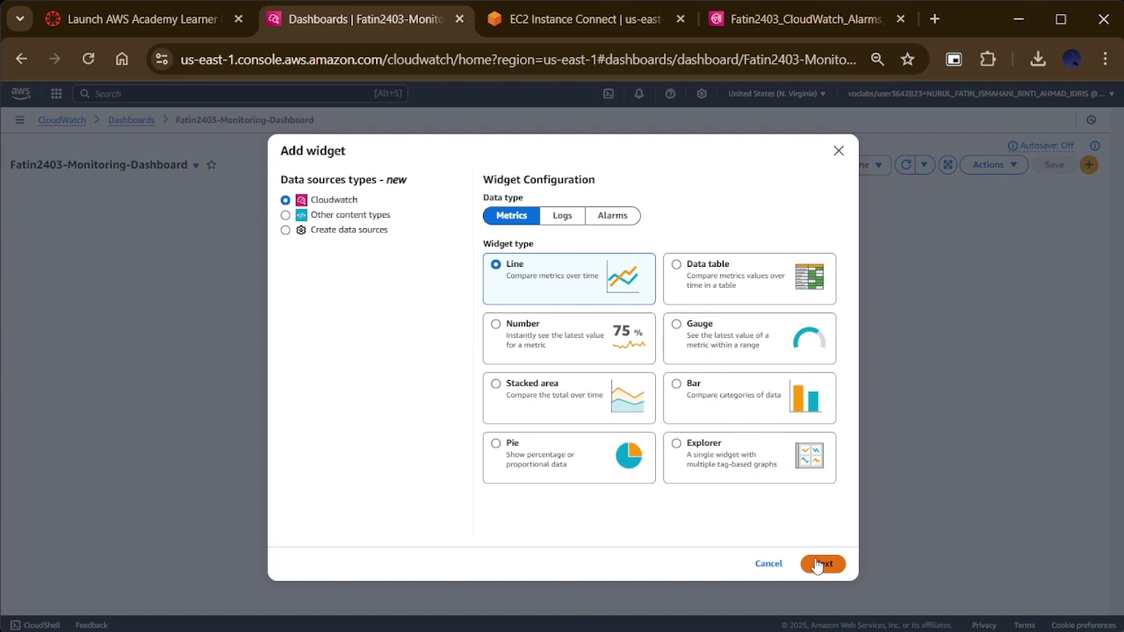
left_click(817, 564)
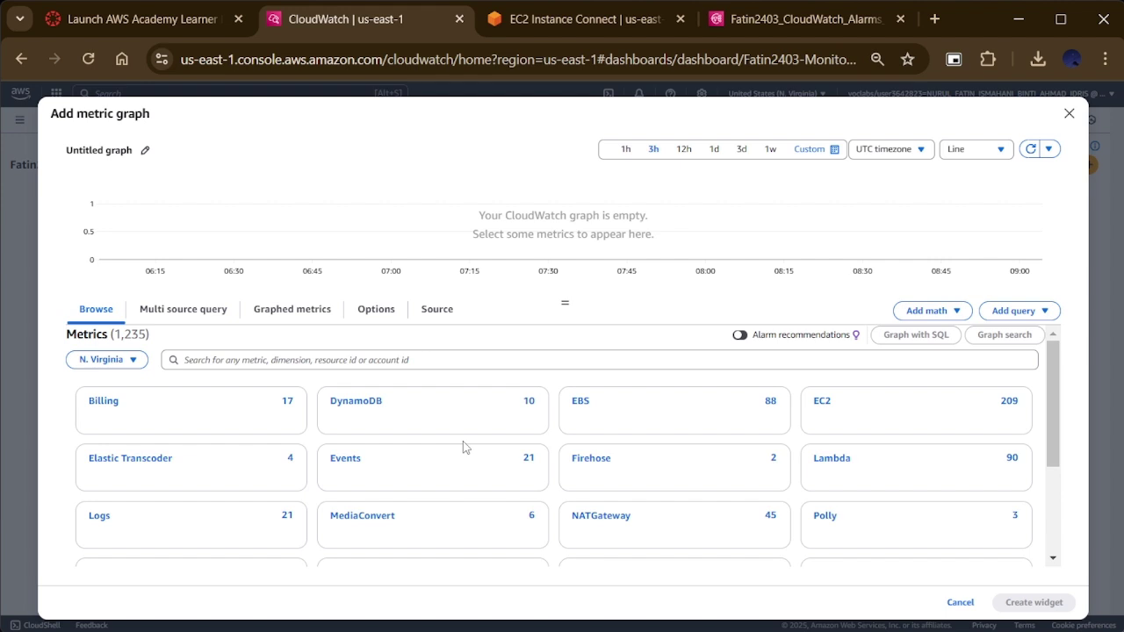
scroll(515, 339, "down", 1)
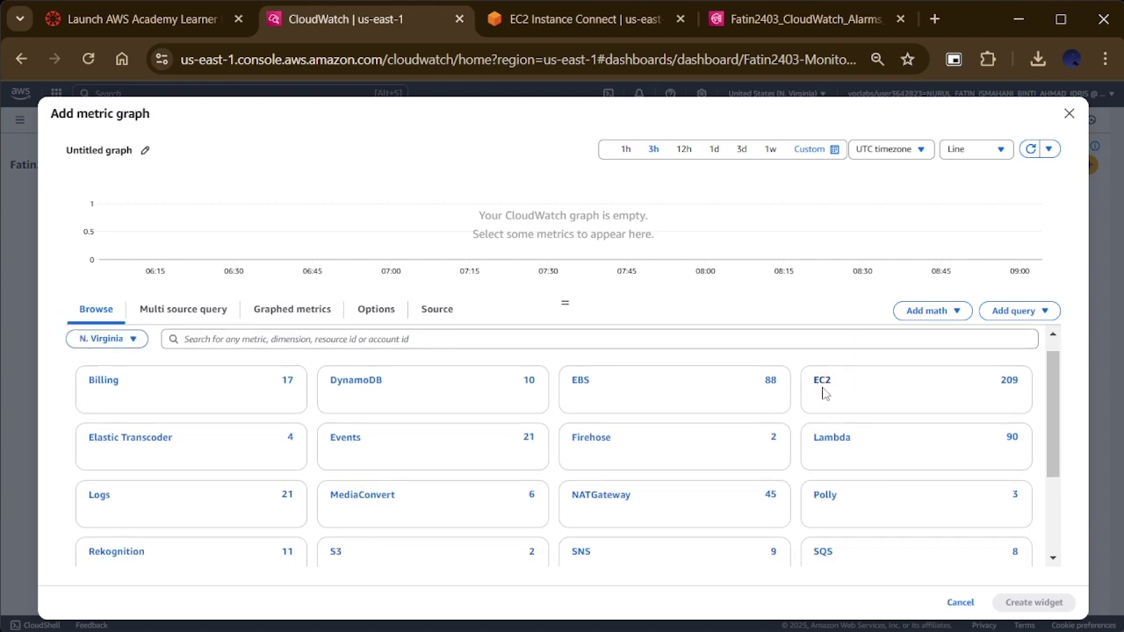
left_click(823, 393)
left_click(167, 413)
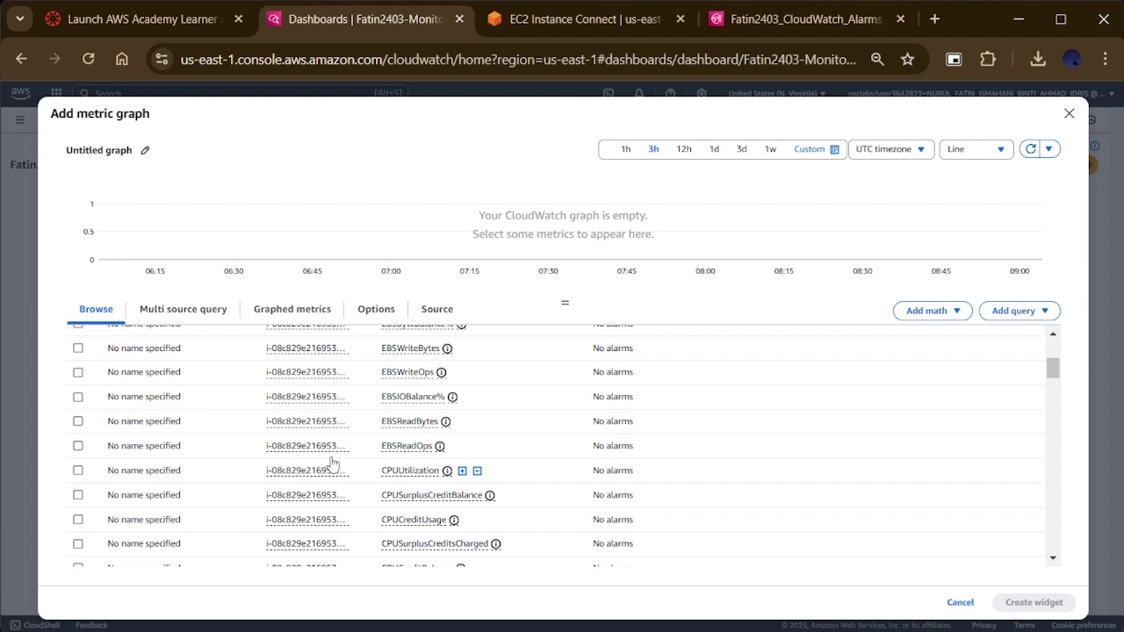
left_click(78, 471)
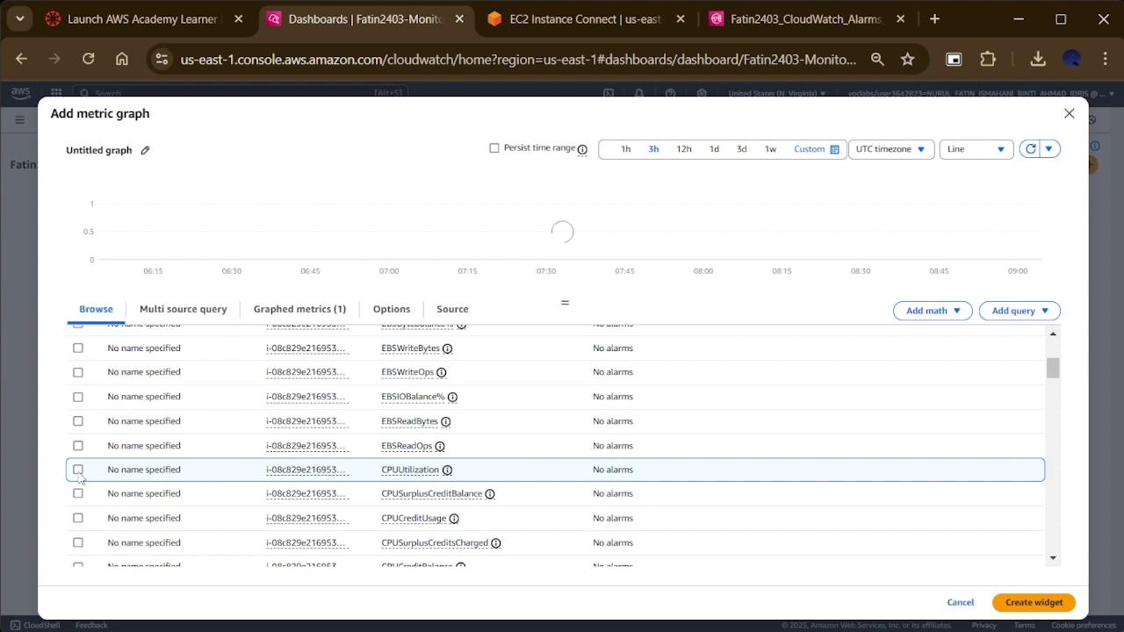
left_click(78, 471)
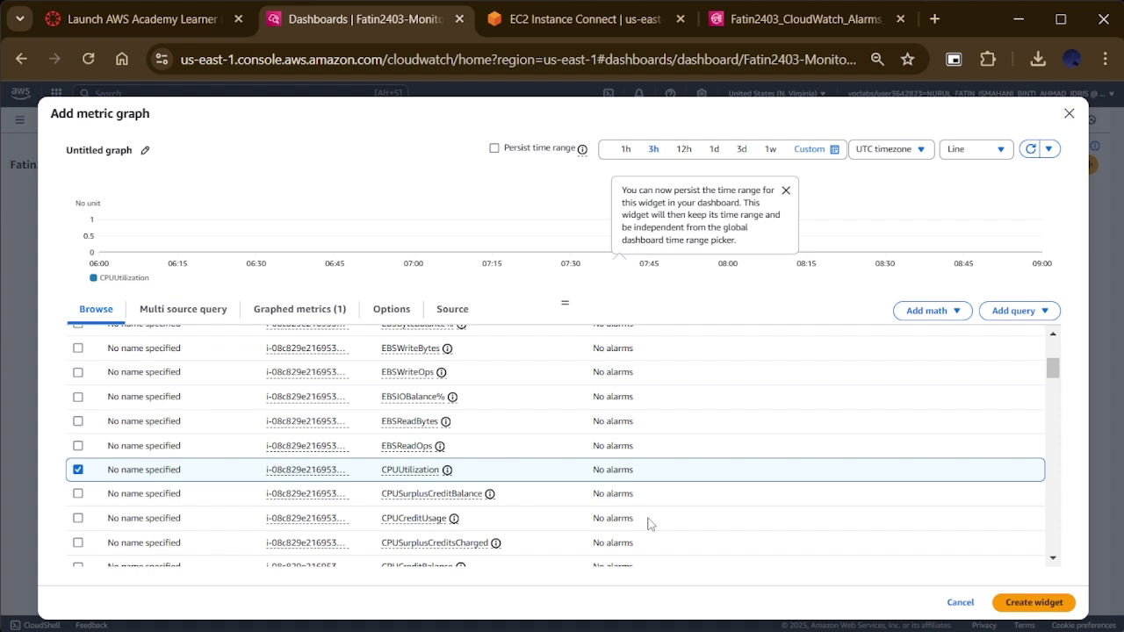
left_click(1017, 605)
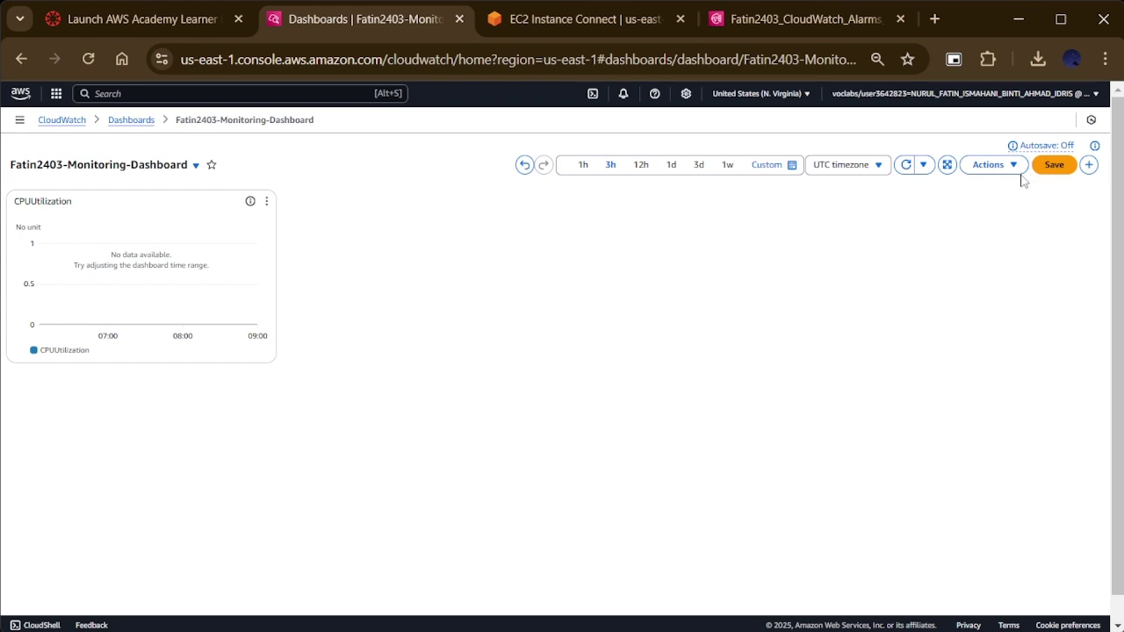
left_click(1089, 165)
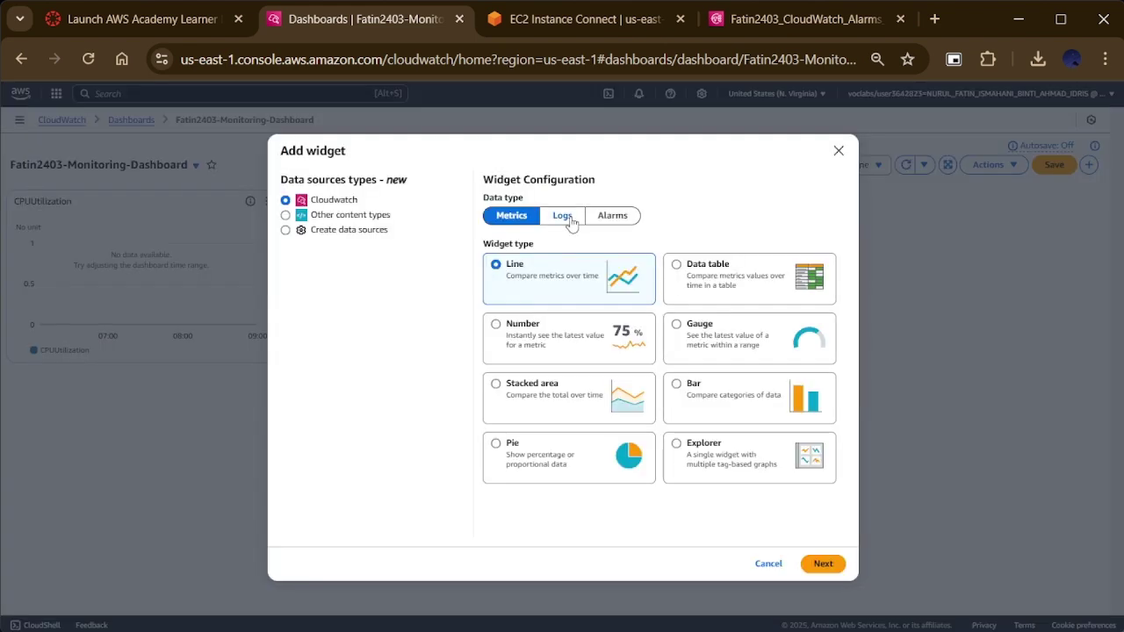
left_click(569, 220)
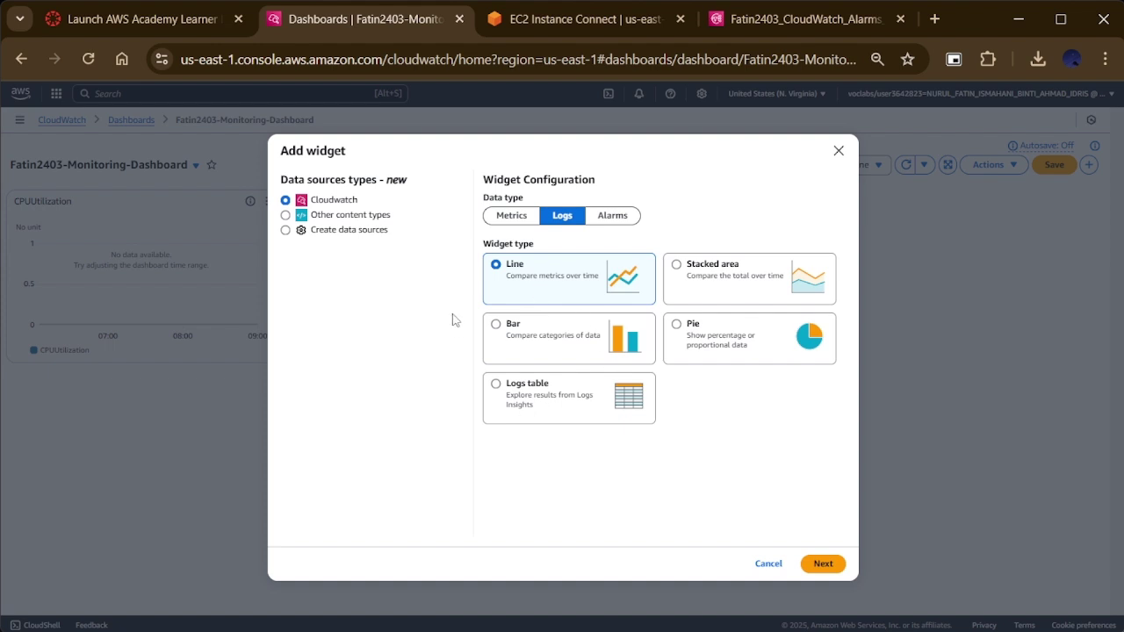
left_click(541, 408)
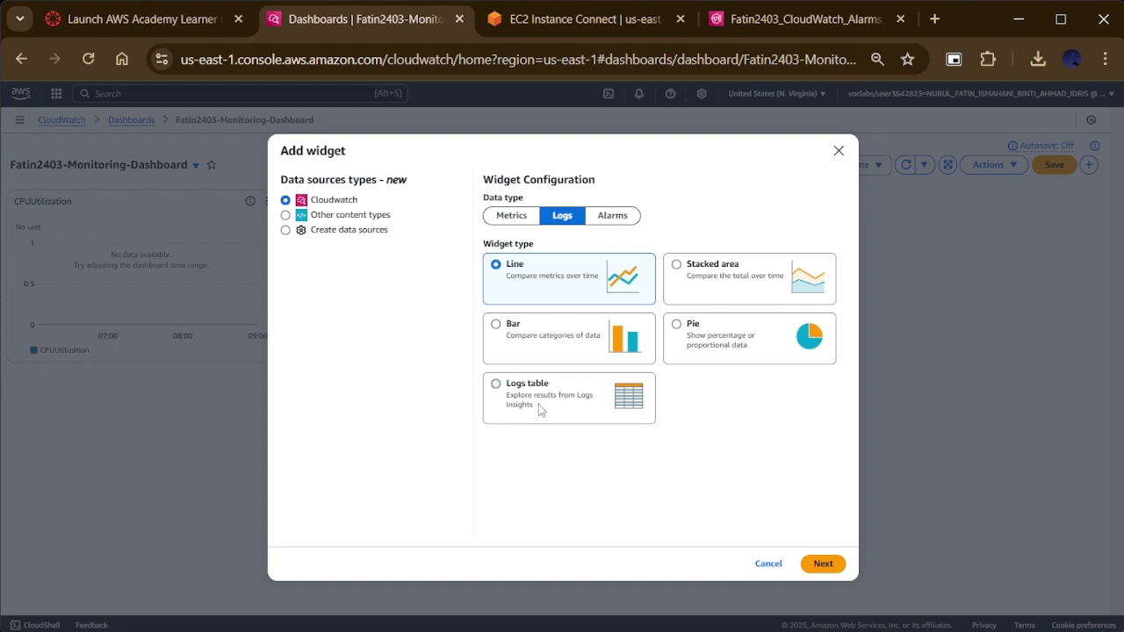
left_click(829, 567)
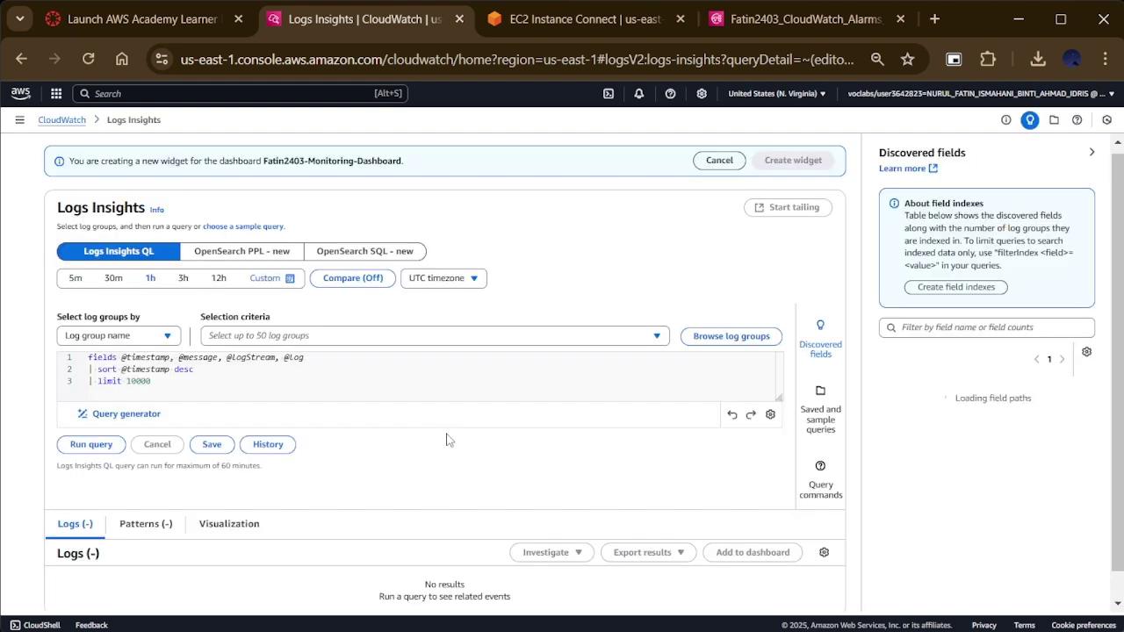
left_click(731, 336)
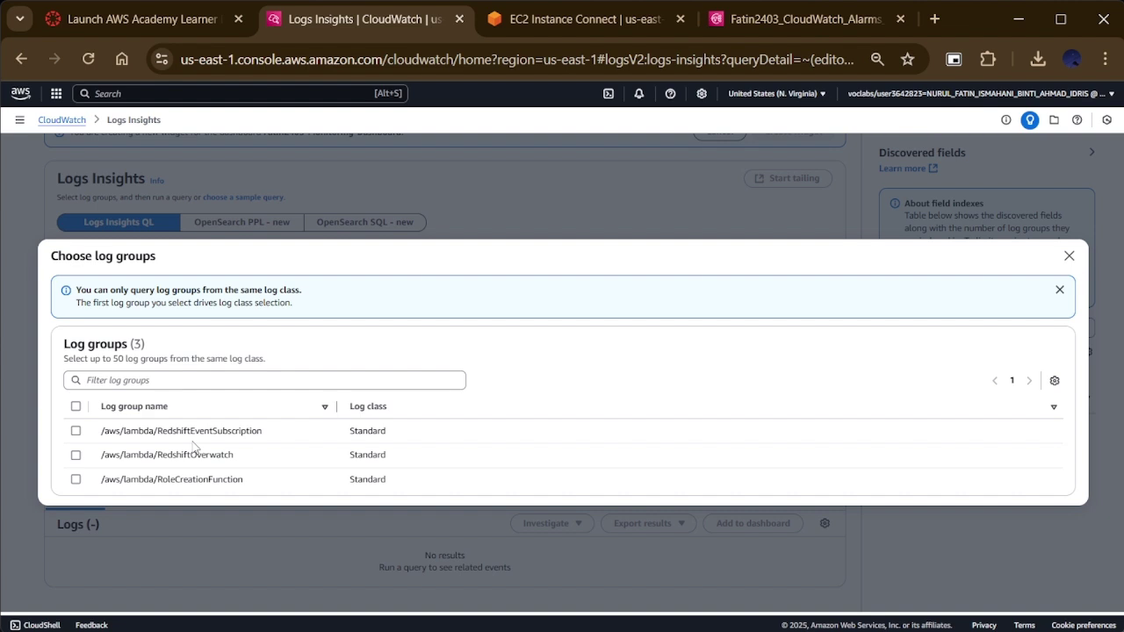
key("Escape")
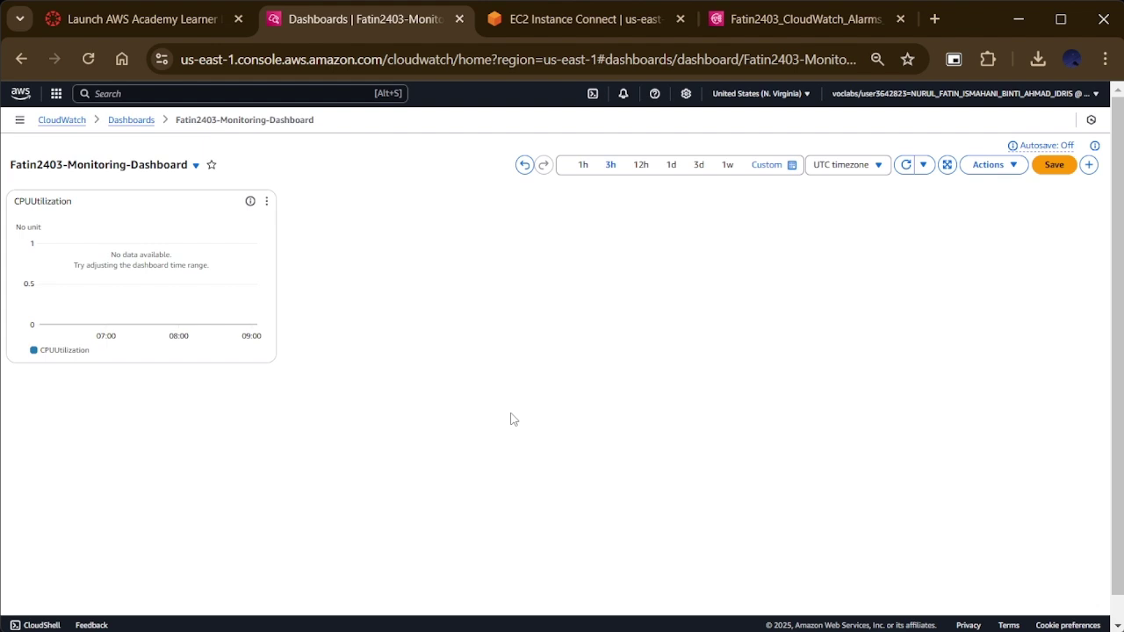
left_click(140, 94)
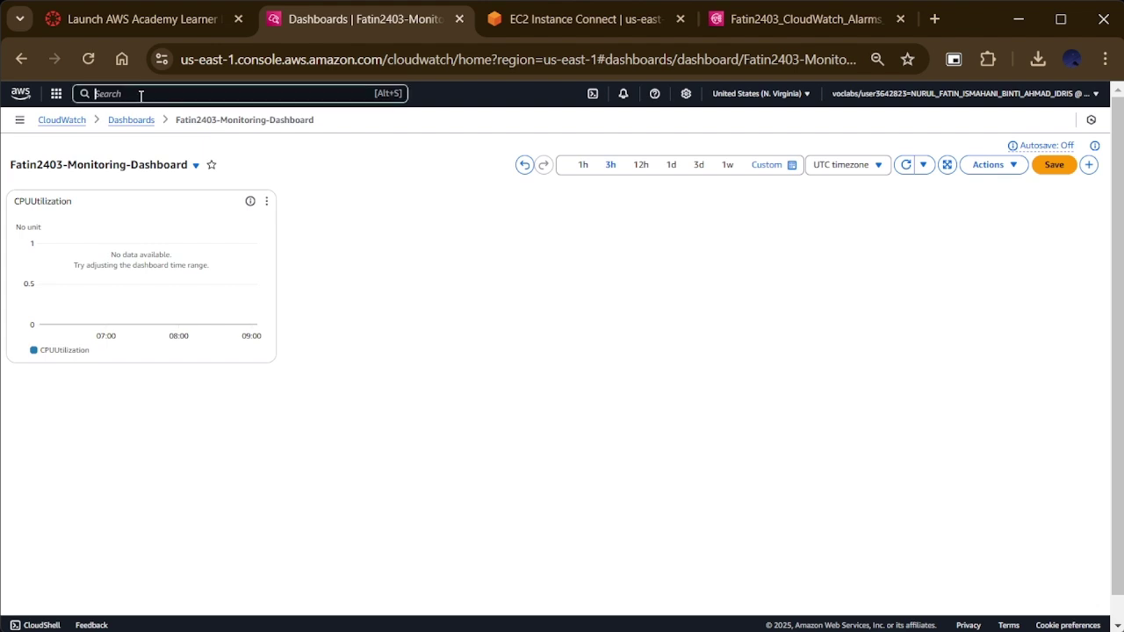